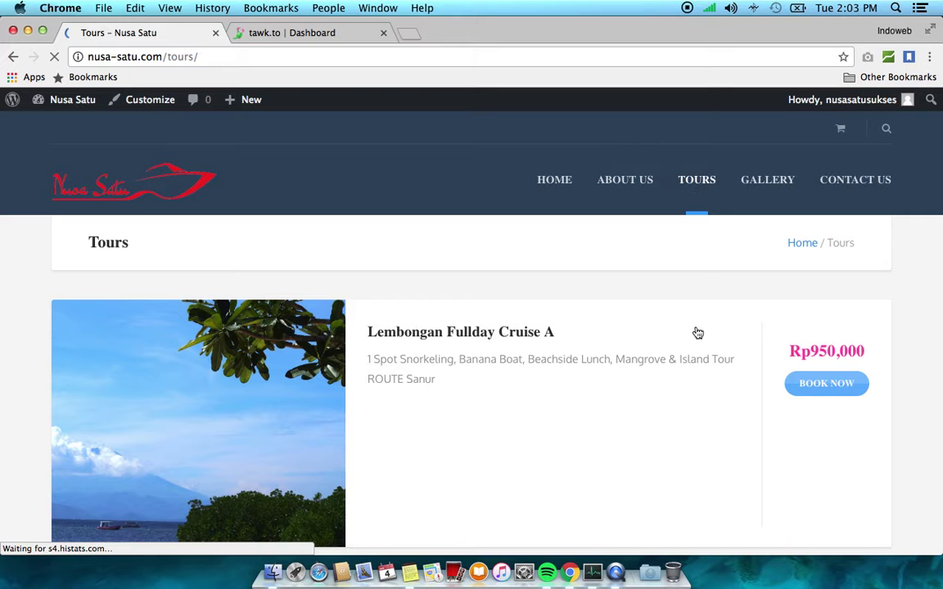
Browse the Tours list and open the Sanur to Lembongan tour's page
scroll(696, 332, down, 2)
scroll(697, 332, down, 5)
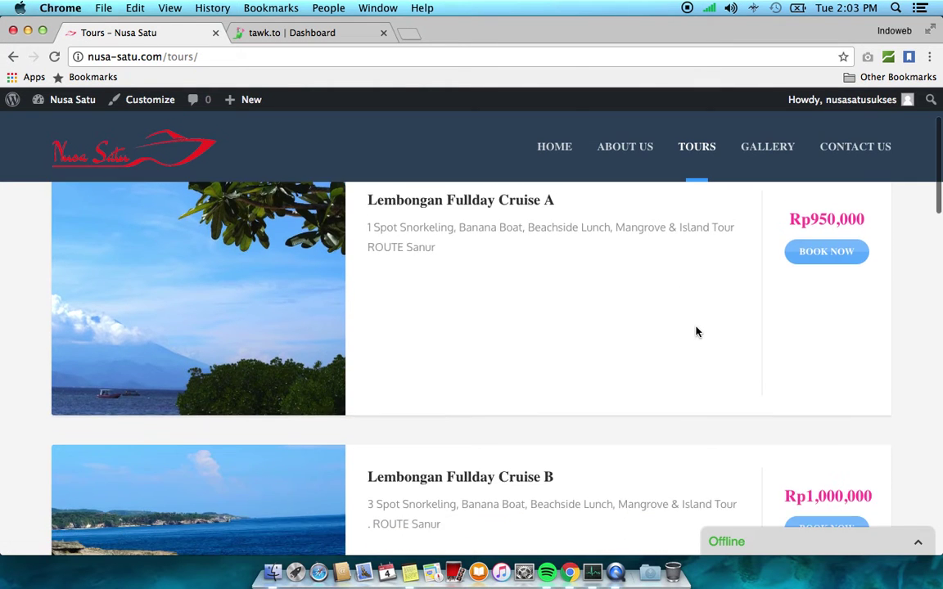
scroll(696, 331, down, 10)
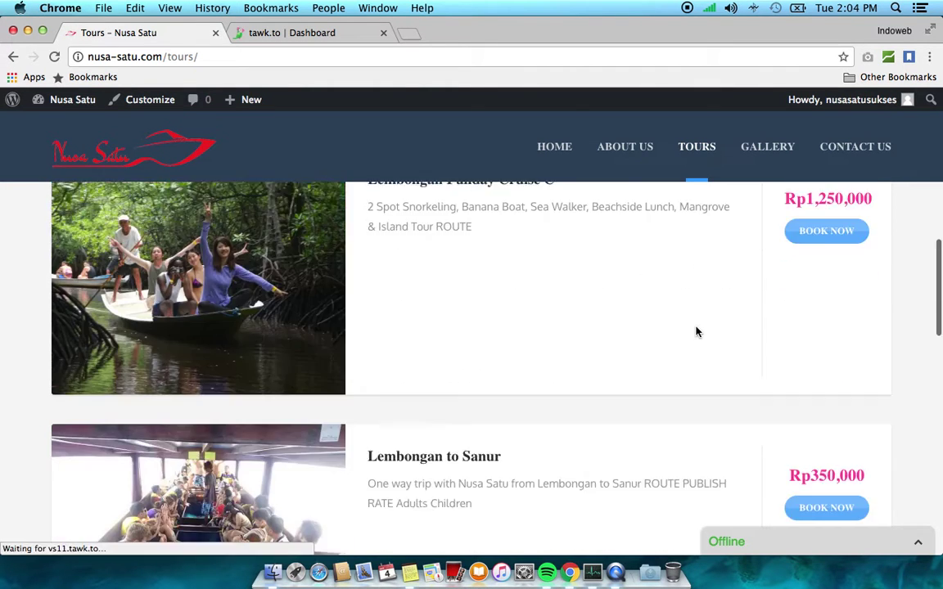
scroll(697, 332, up, 15)
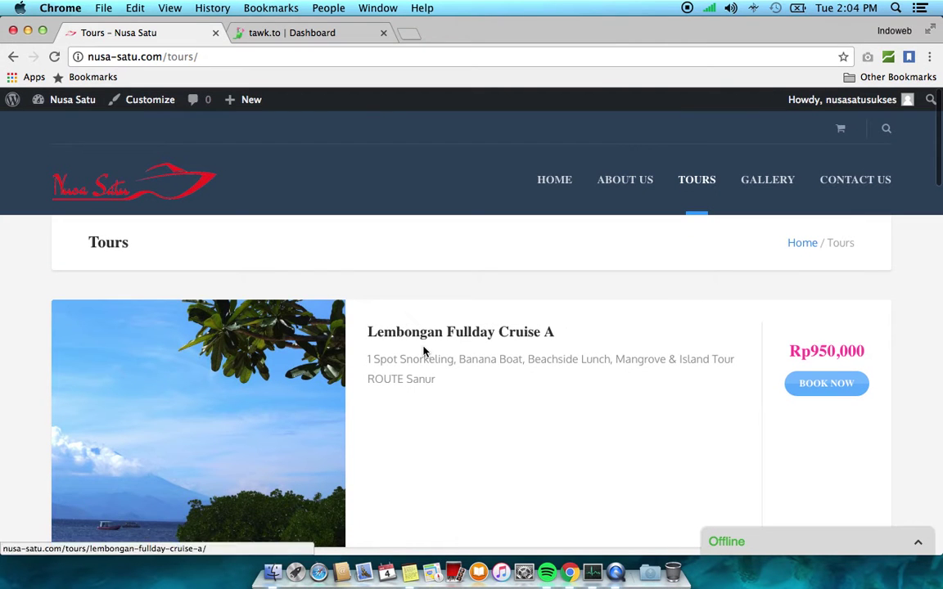
scroll(534, 346, down, 5)
scroll(534, 346, down, 6)
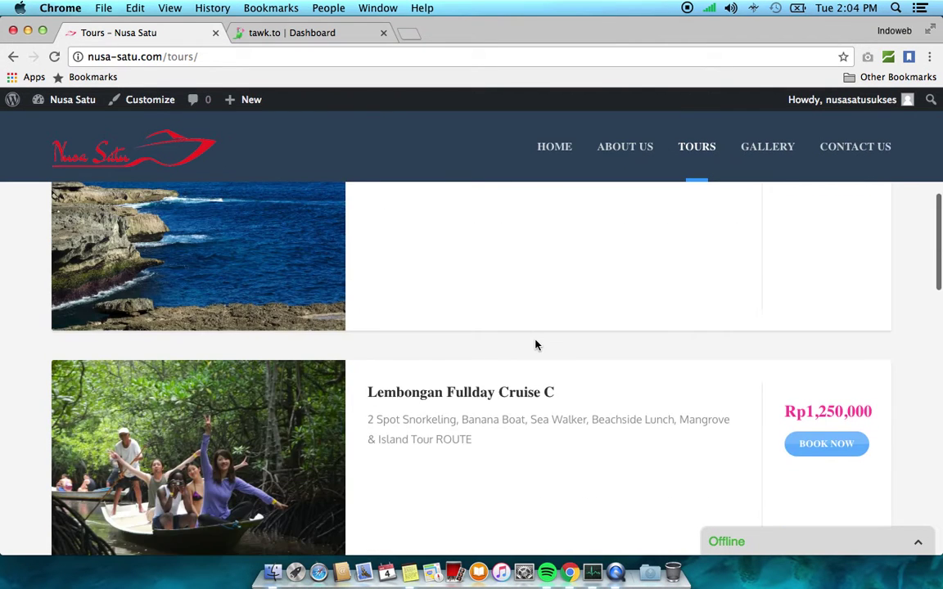
scroll(534, 346, down, 5)
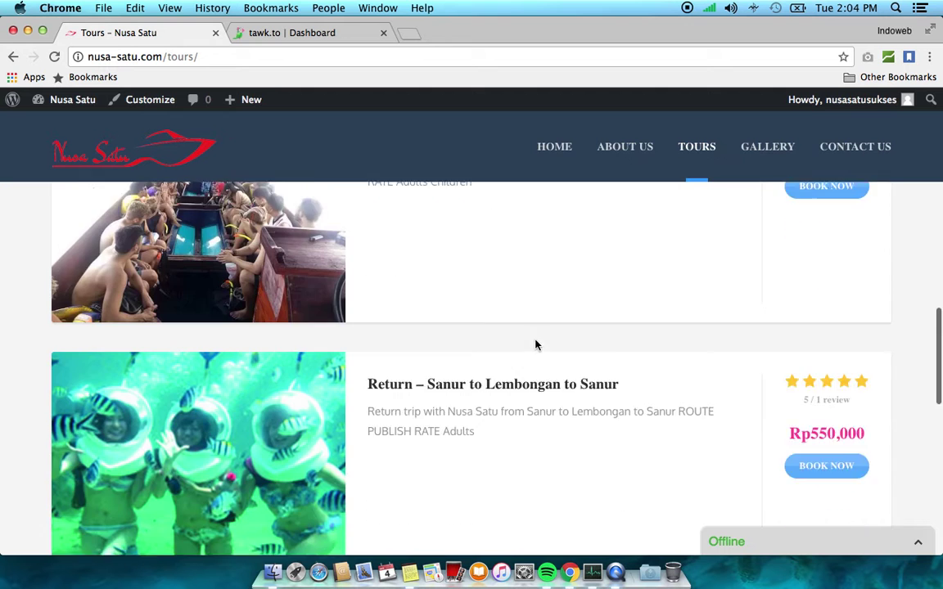
scroll(398, 363, down, 3)
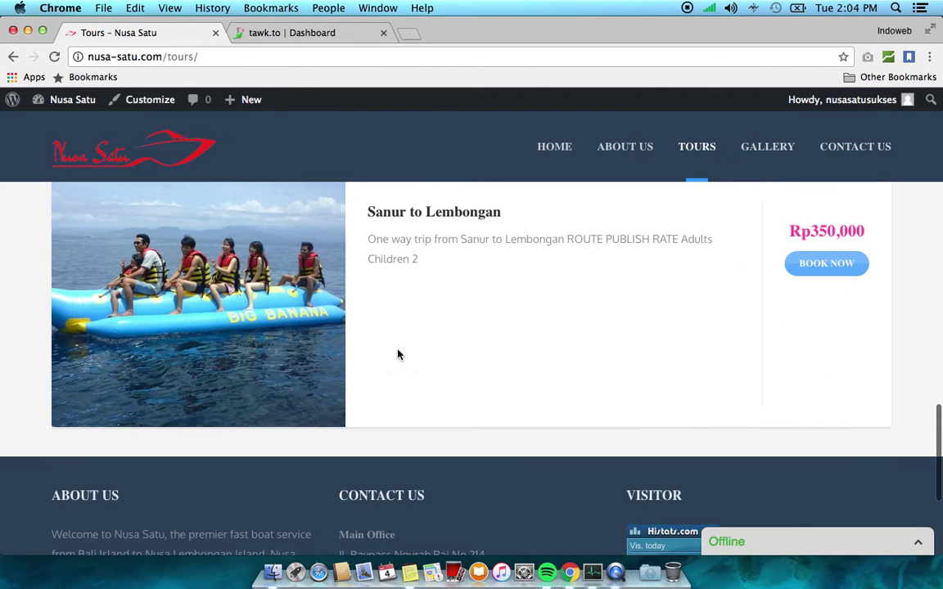
scroll(467, 393, up, 15)
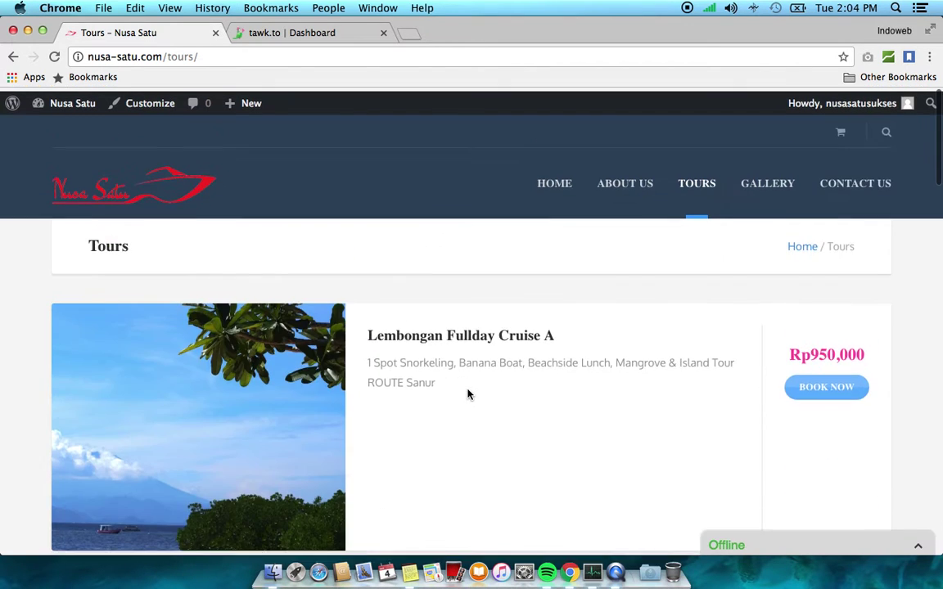
scroll(468, 393, down, 15)
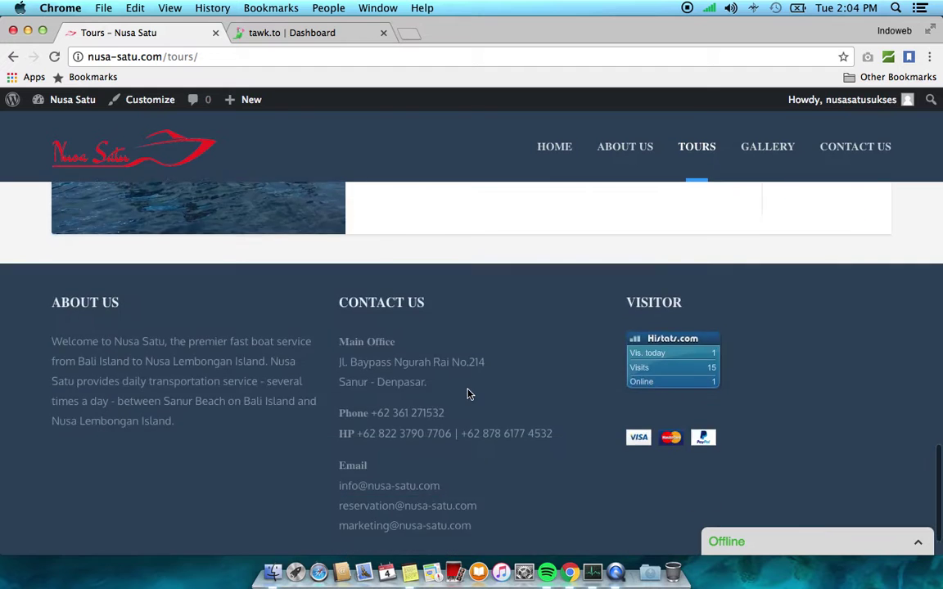
scroll(467, 394, up, 3)
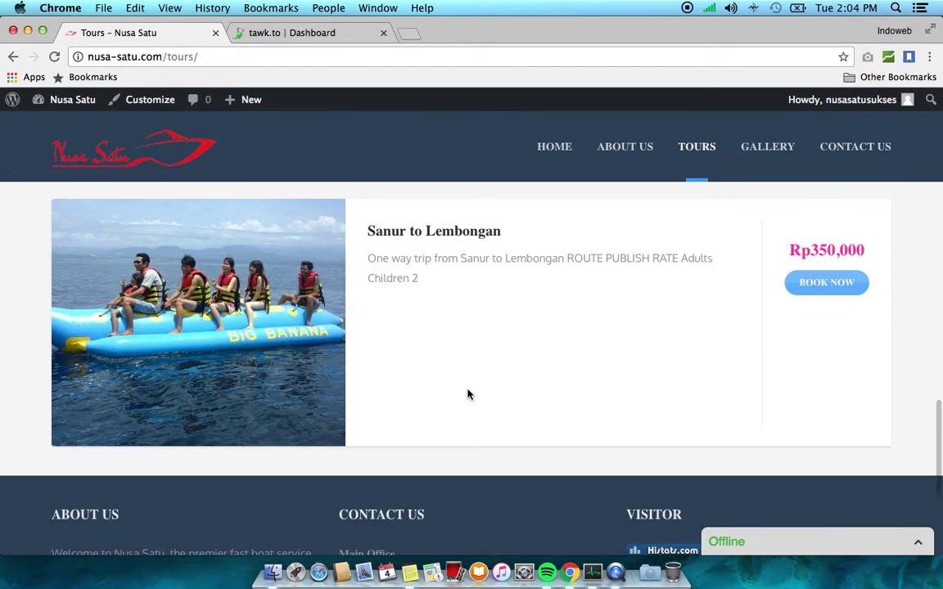
scroll(467, 393, up, 5)
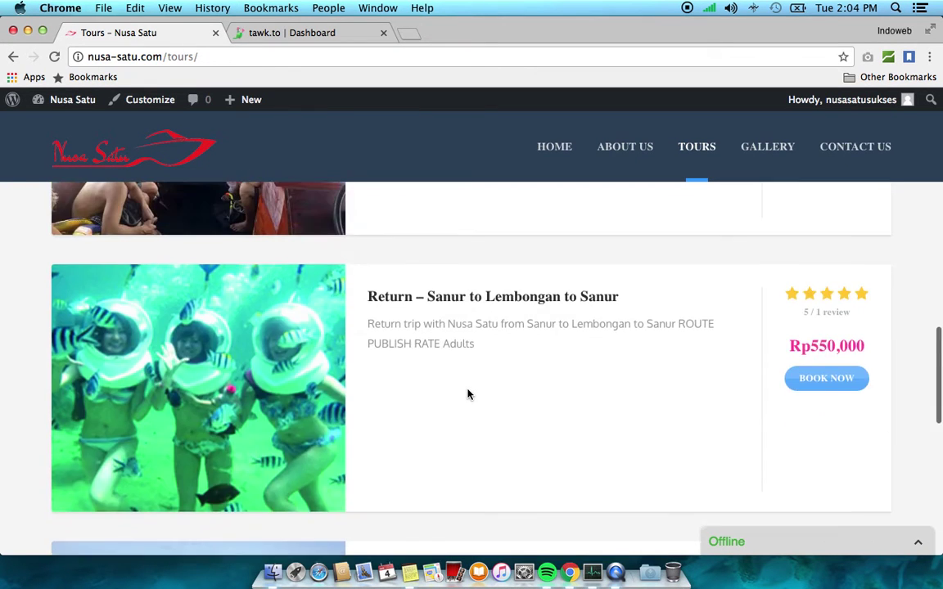
scroll(467, 393, down, 4)
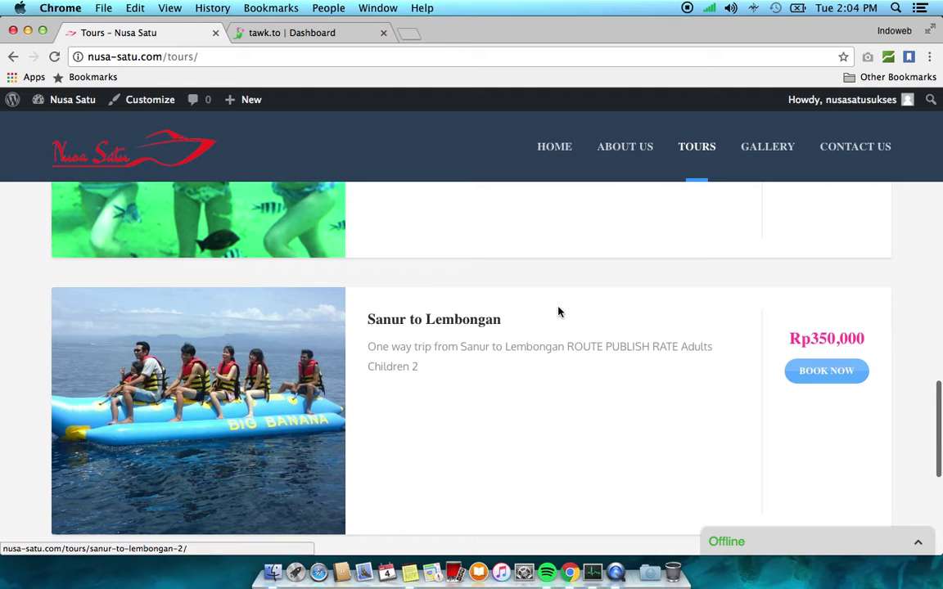
scroll(491, 360, down, 1)
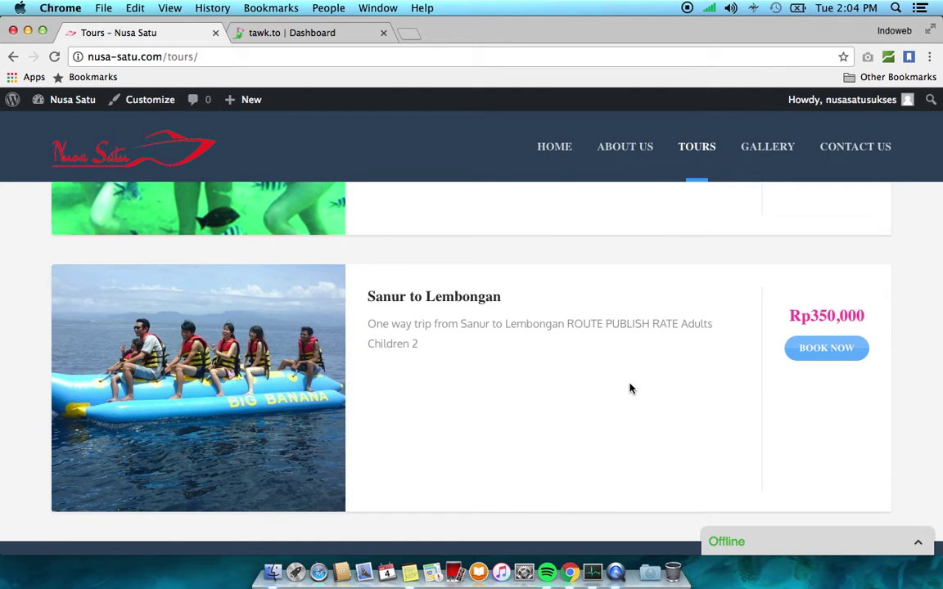
click(437, 301)
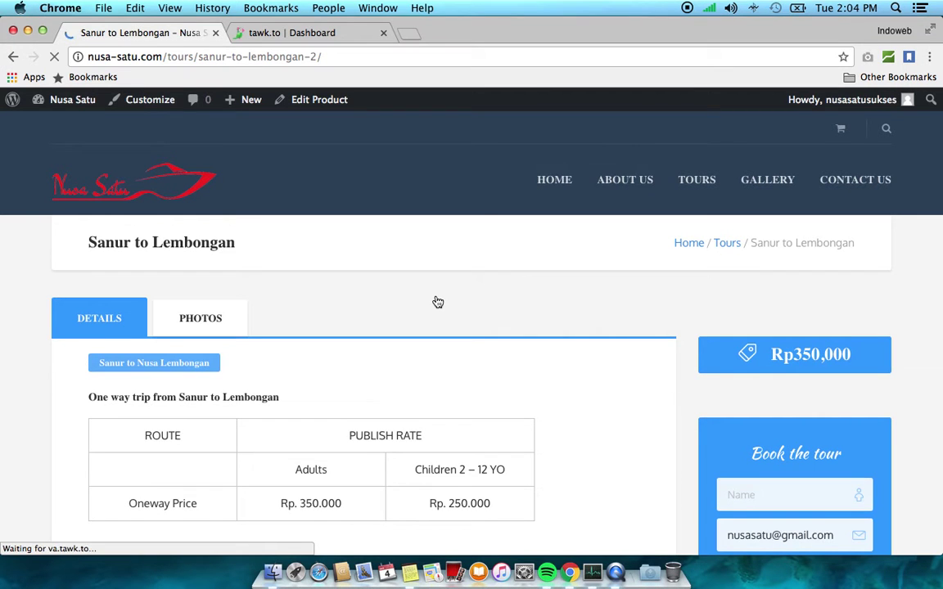
View the tour's Photos tab, then return to the Details rate table
scroll(438, 302, down, 3)
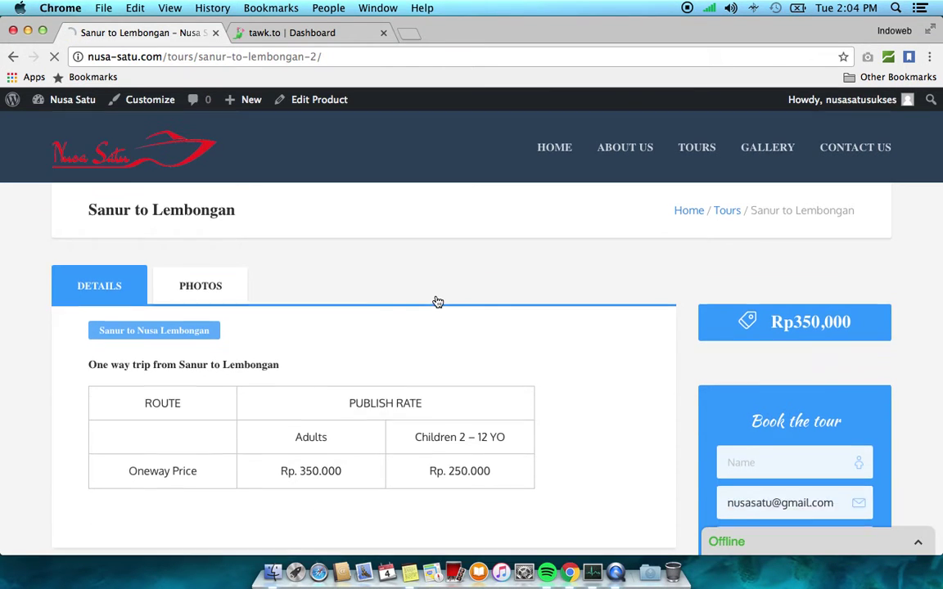
scroll(438, 302, up, 4)
scroll(438, 302, down, 2)
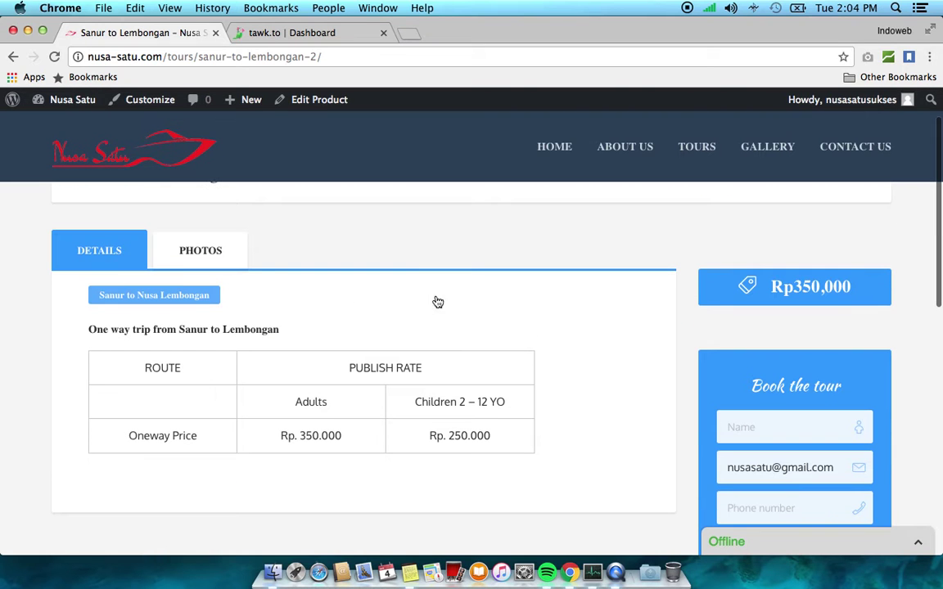
click(211, 260)
scroll(351, 352, down, 3)
scroll(350, 351, up, 5)
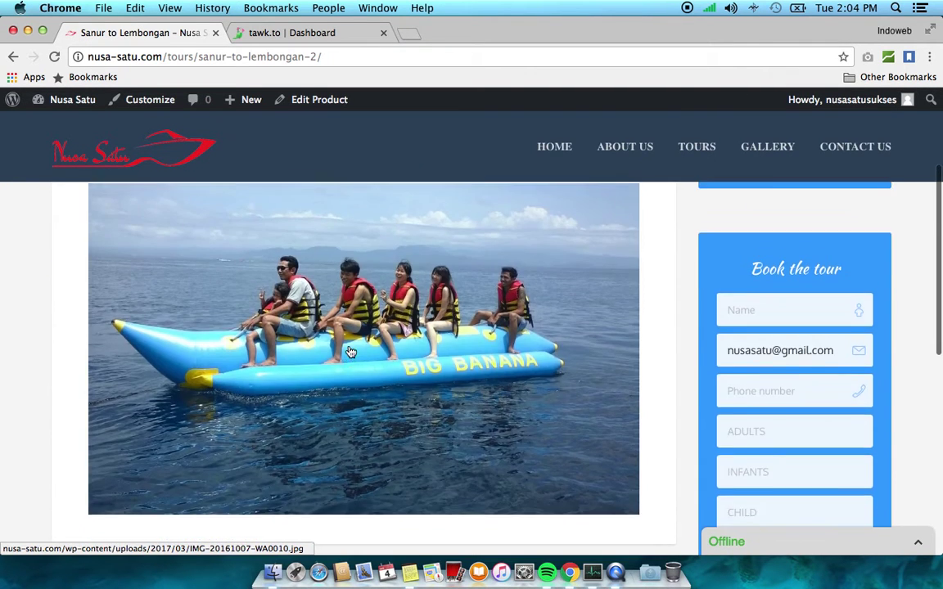
click(113, 320)
Delete the pre-filled email address from the booking form's Email field
scroll(343, 311, down, 3)
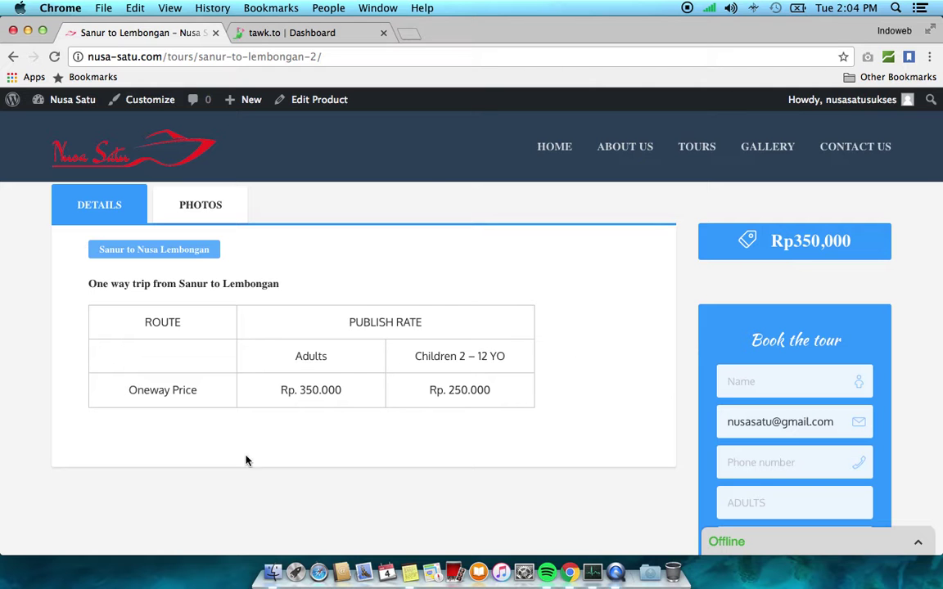
scroll(239, 258, up, 3)
scroll(239, 259, down, 3)
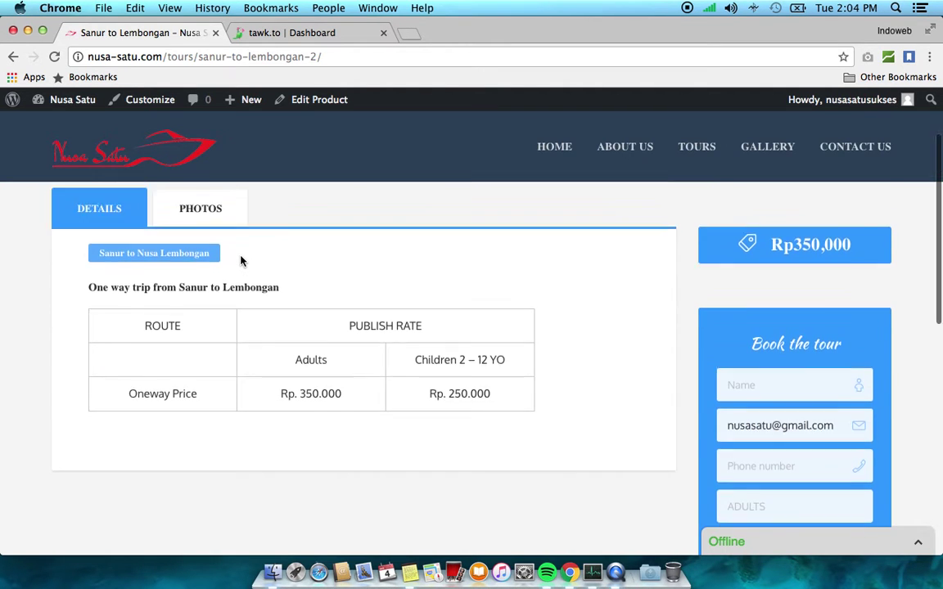
scroll(239, 262, up, 2)
scroll(885, 317, down, 3)
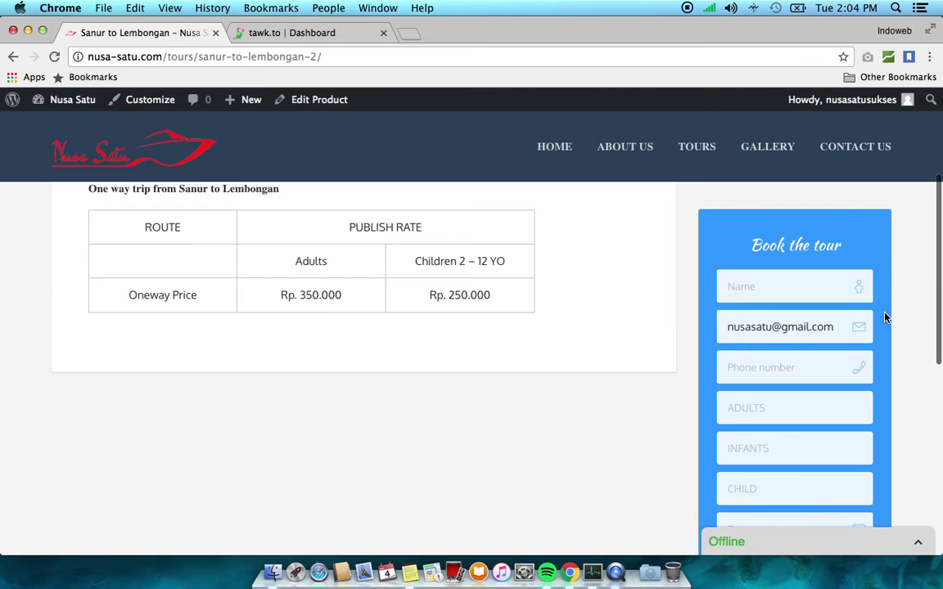
scroll(817, 239, down, 2)
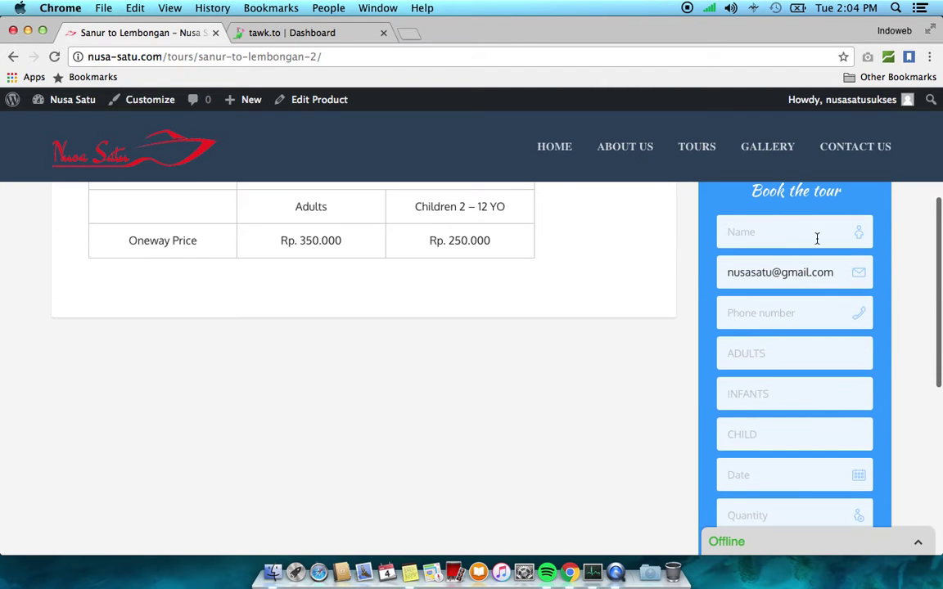
triple_click(812, 279)
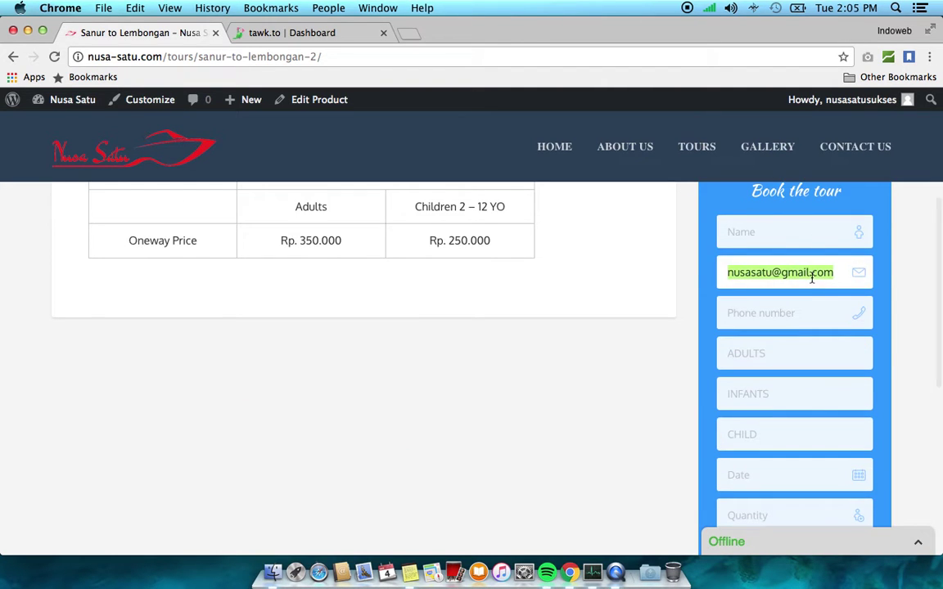
click(911, 270)
scroll(798, 224, down, 2)
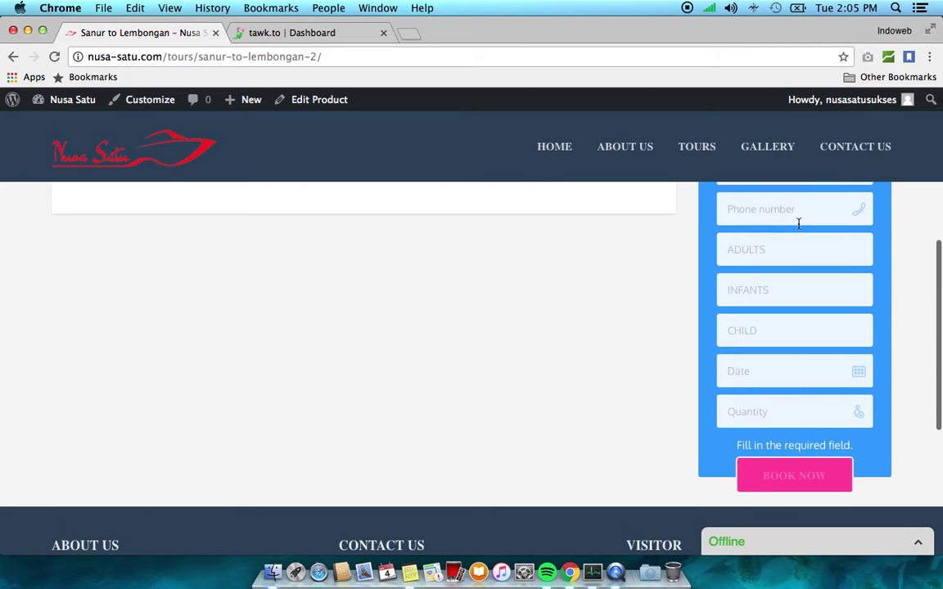
scroll(798, 223, up, 3)
scroll(798, 222, down, 2)
scroll(800, 225, up, 3)
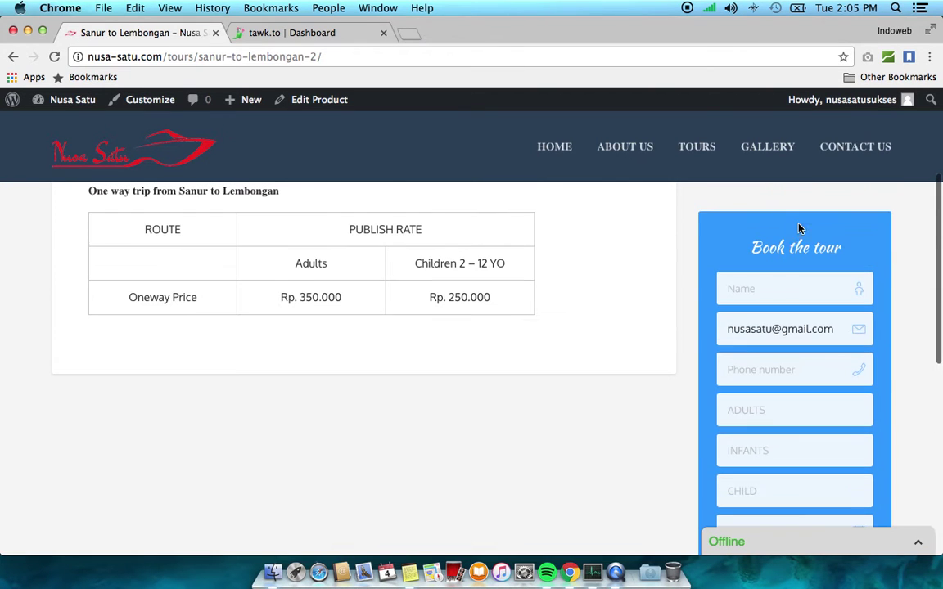
triple_click(750, 332)
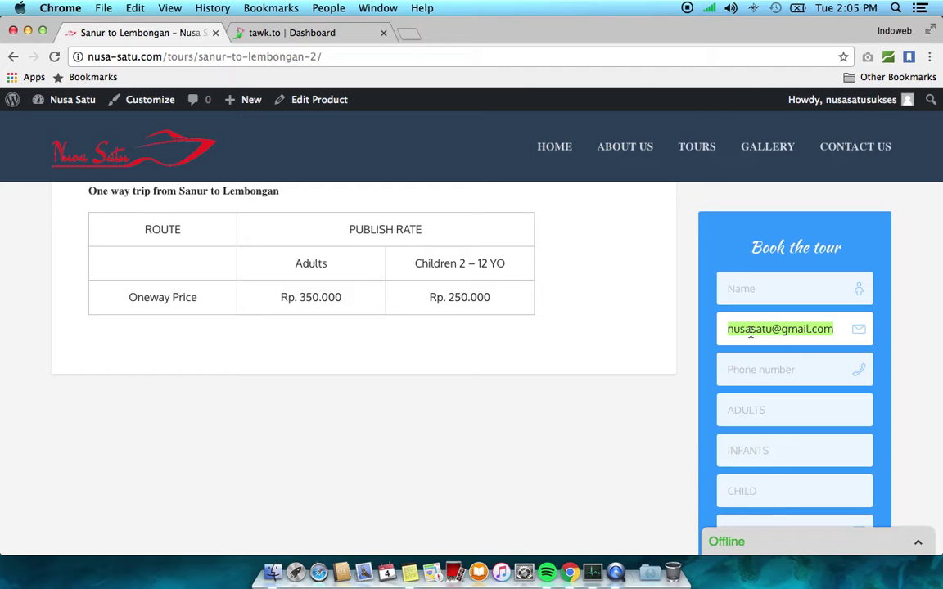
click(566, 392)
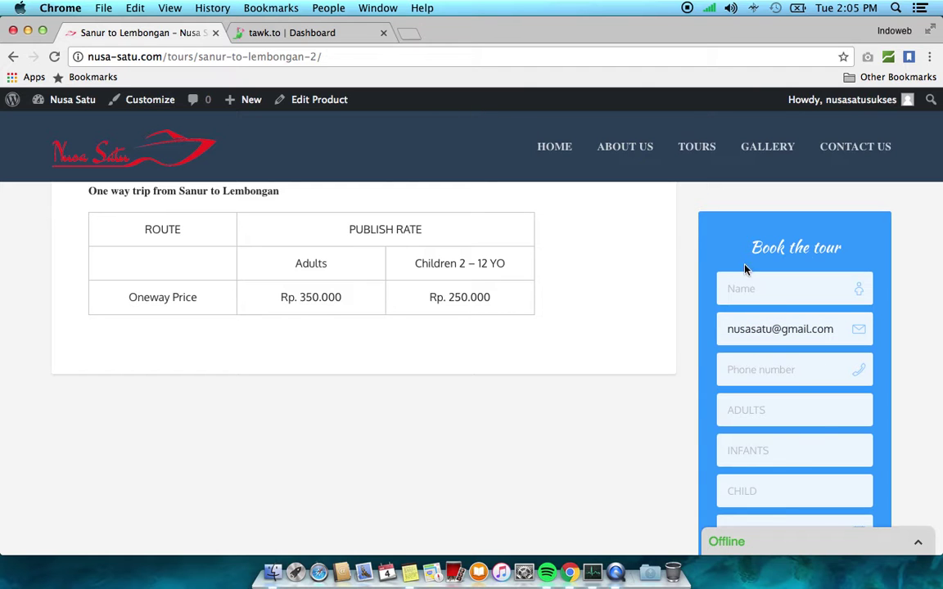
mouse_move(843, 100)
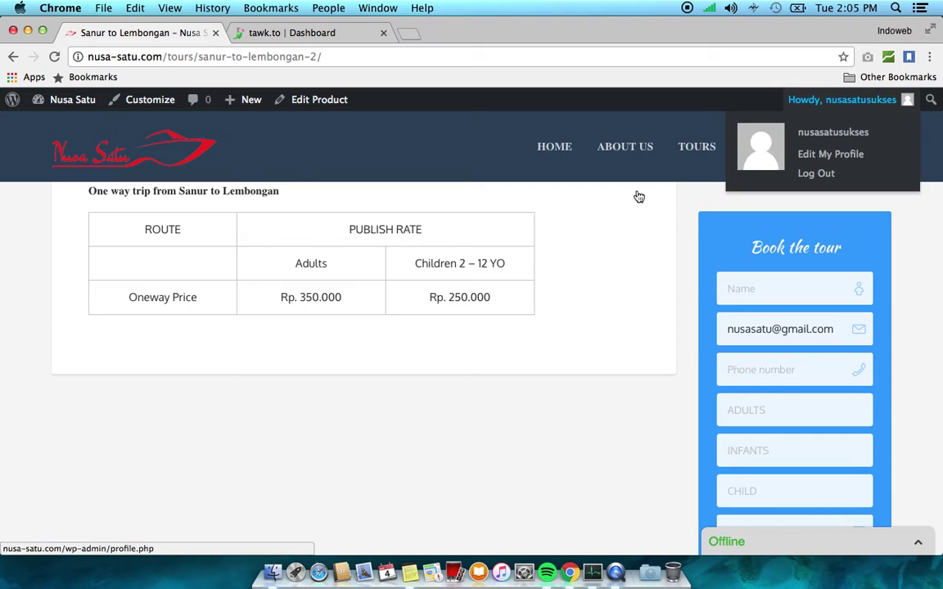
triple_click(768, 331)
key(BackSpace)
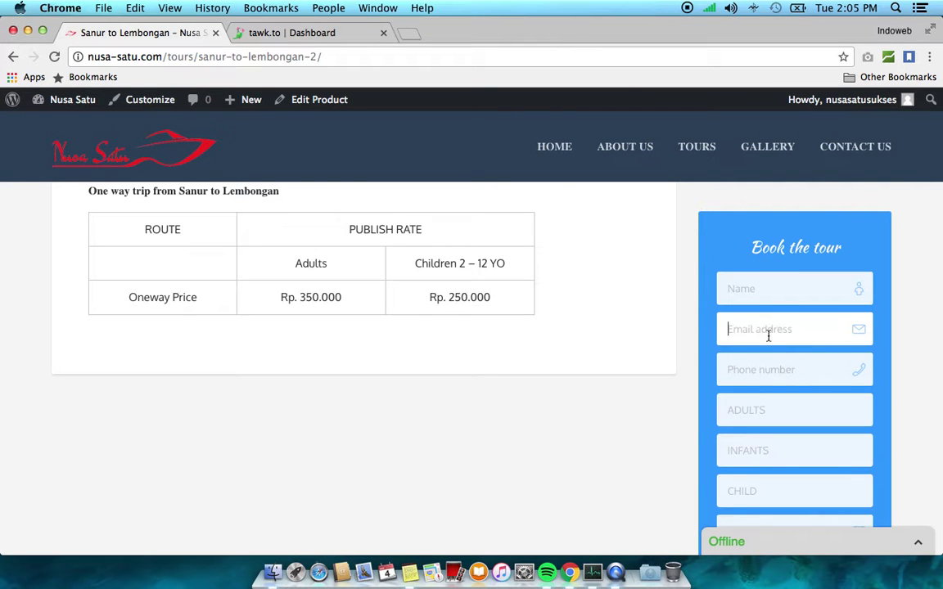
Open the Sanur to Lembongan product in the editor via Edit Product
scroll(639, 422, up, 3)
scroll(639, 422, up, 2)
scroll(639, 422, down, 5)
scroll(640, 422, up, 6)
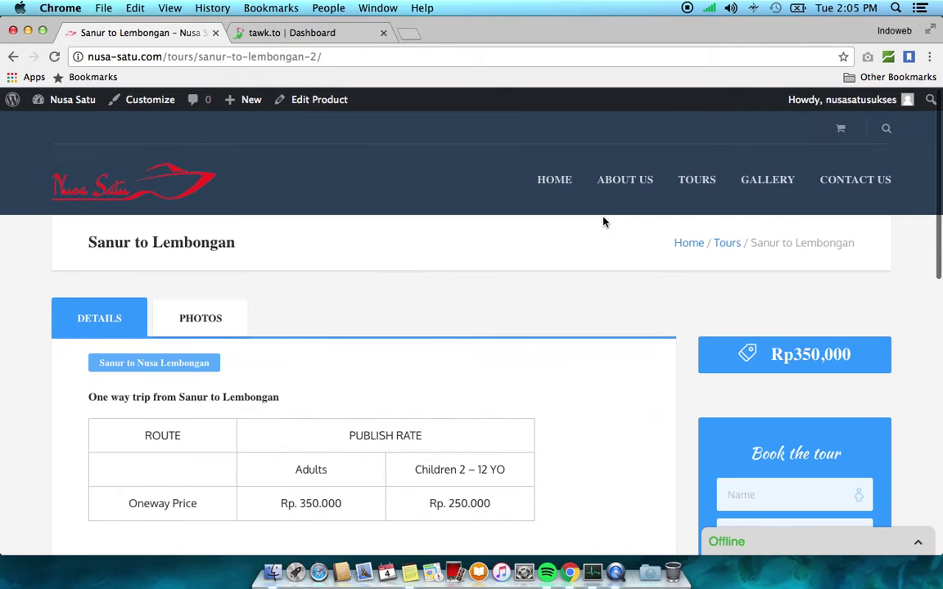
click(317, 103)
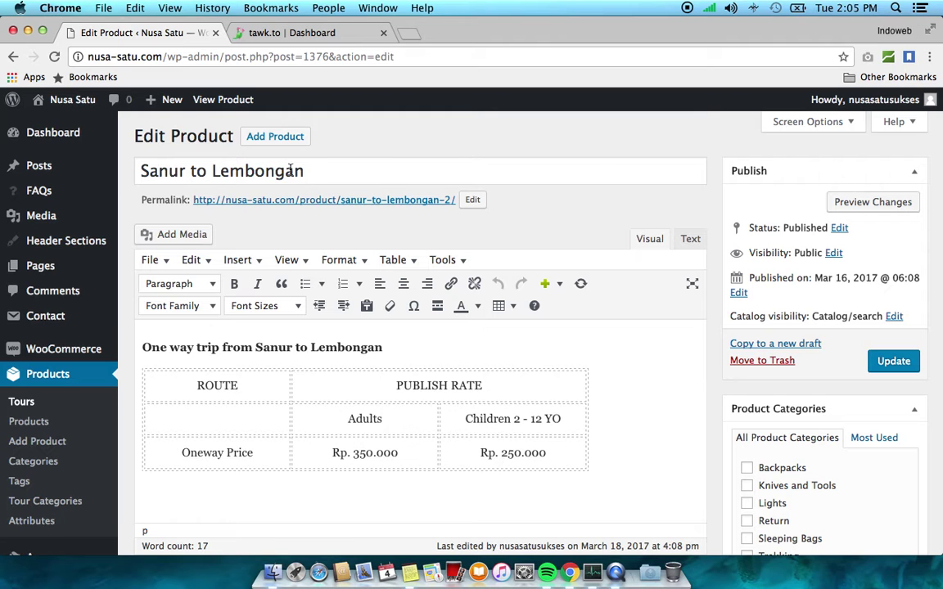
Prefix the product title with 'Oneway -' and copy the whole title
click(339, 168)
key(super+Left)
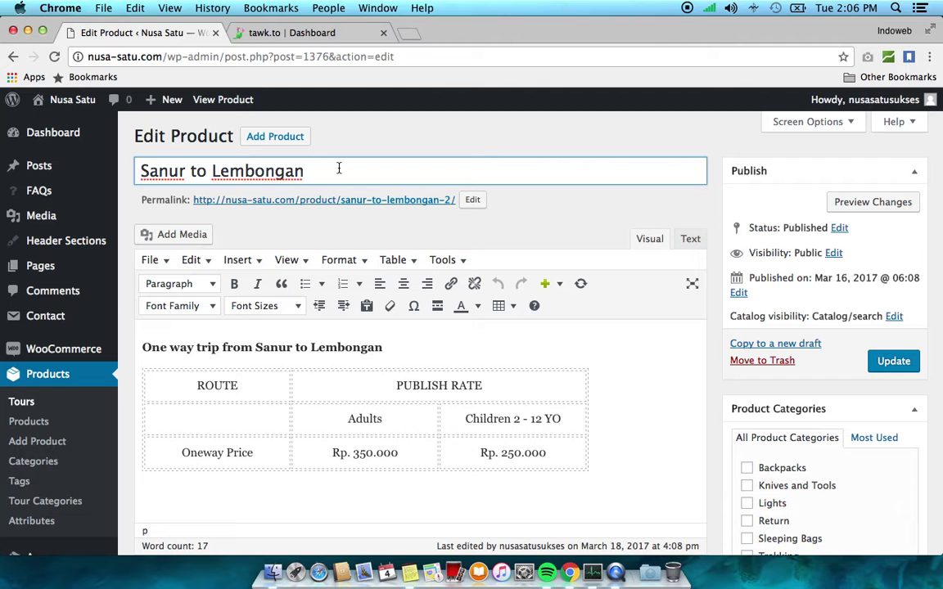
text(Oneway )
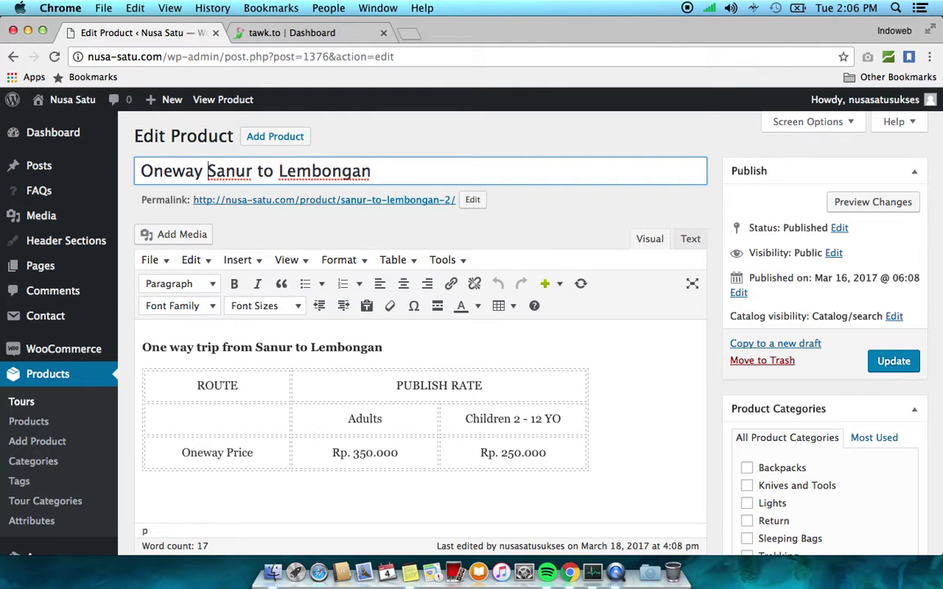
text(-)
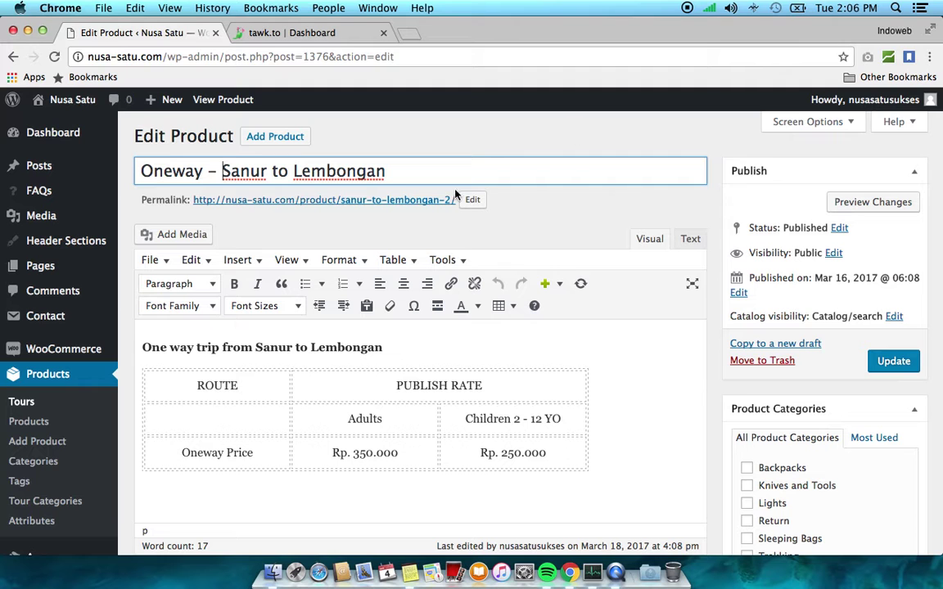
key(super+a)
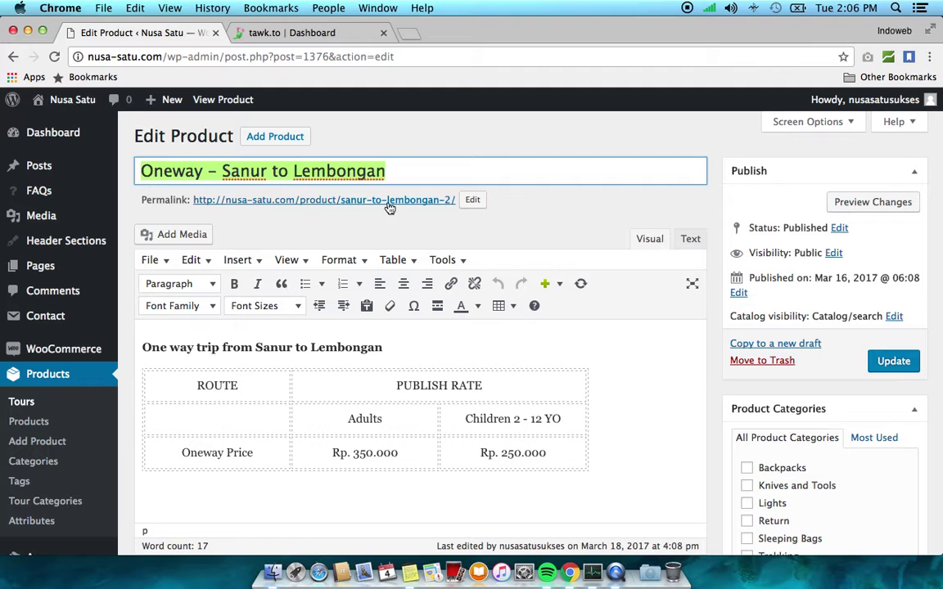
Paste the title over the permalink slug, making it oneway-sanur-to-lembongan
click(473, 201)
key(super+a)
text(Oneway – Sanur to Lembongan)
click(515, 205)
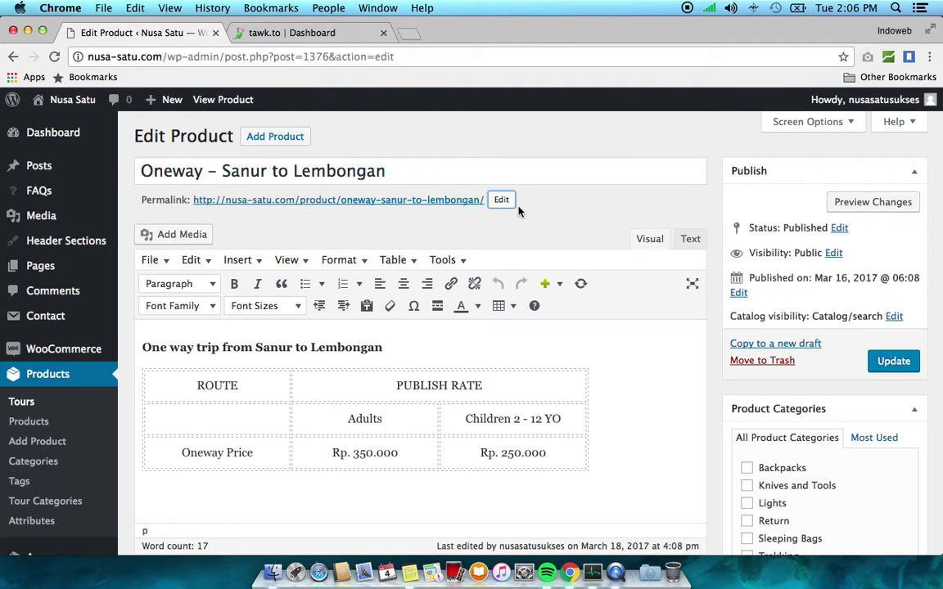
Edit the 'One way' wording in the trip heading
click(274, 169)
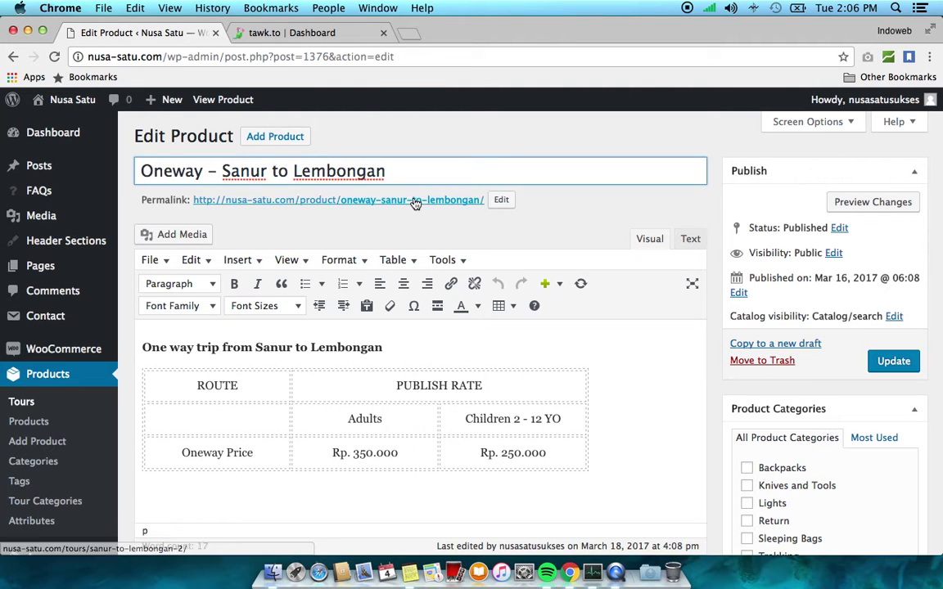
scroll(532, 237, down, 2)
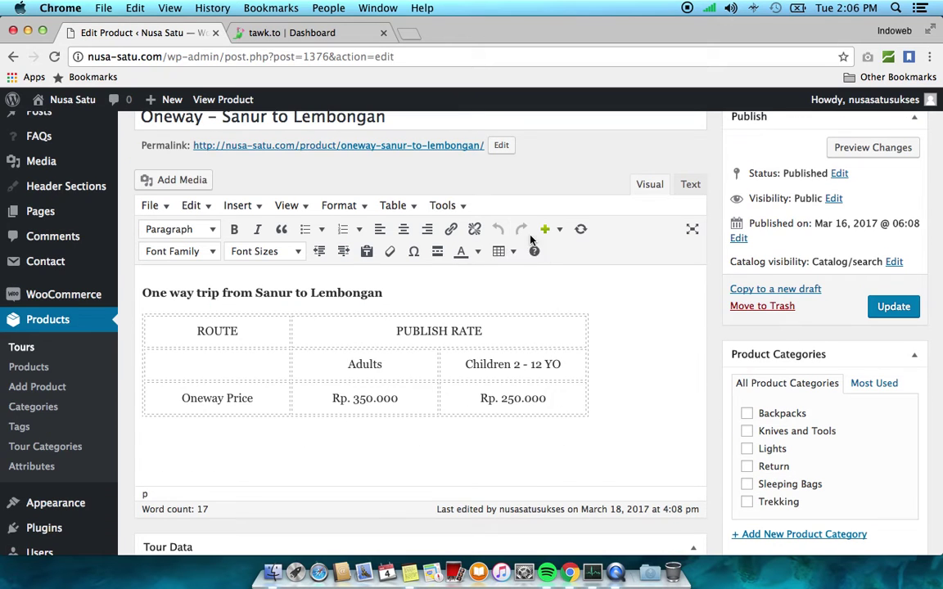
click(264, 329)
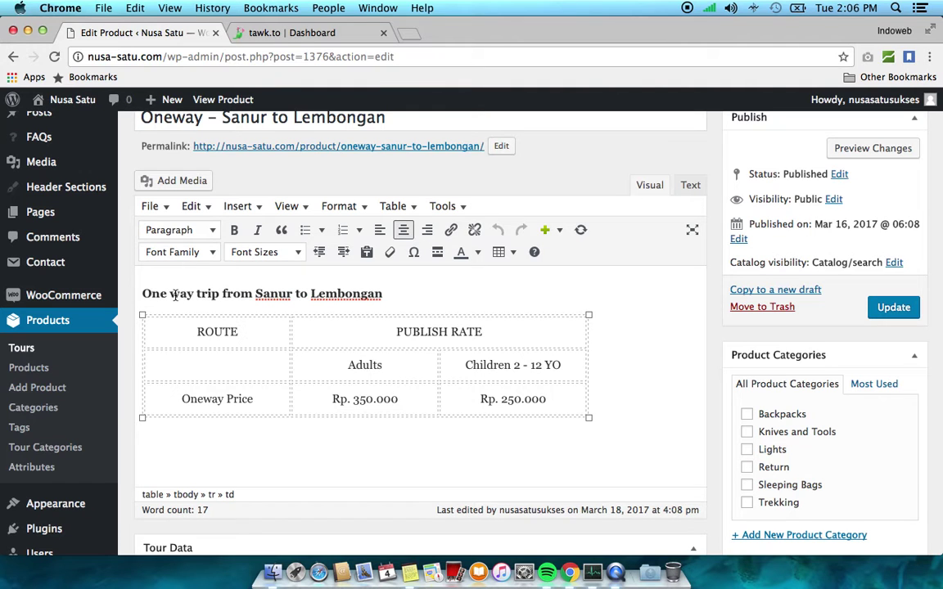
click(160, 270)
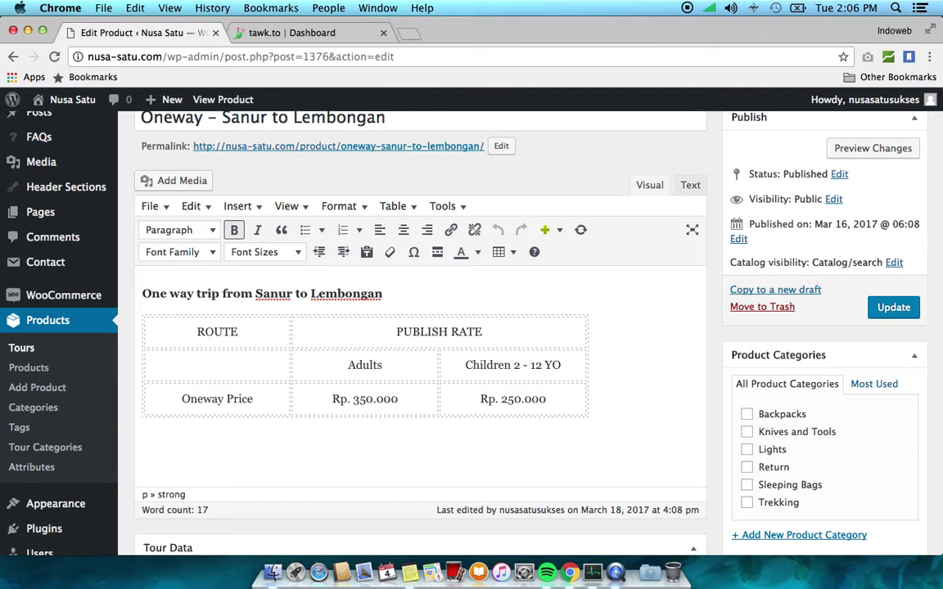
key(BackSpace)
Change 'Oneway' to 'One Way' in the product title
scroll(402, 178, up, 2)
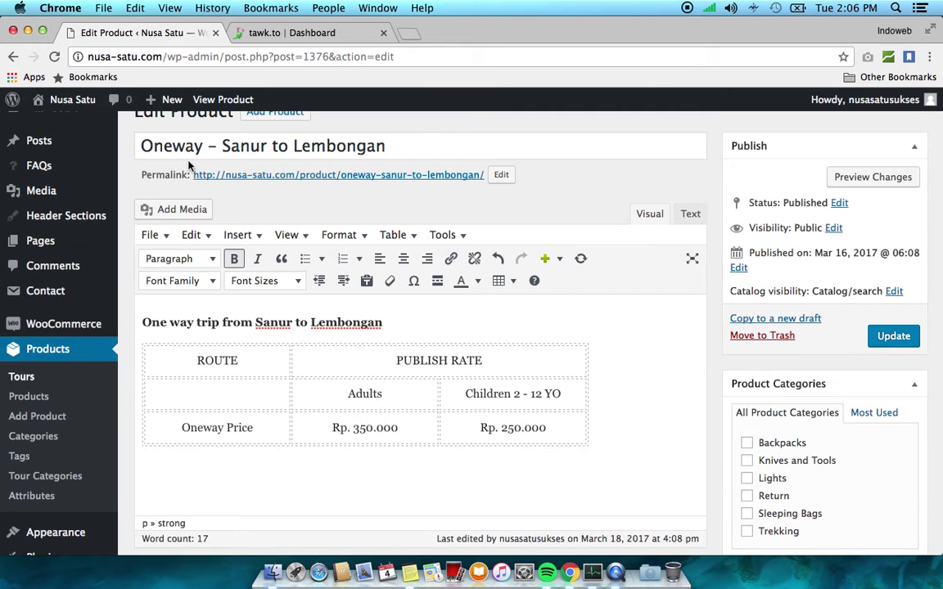
click(173, 148)
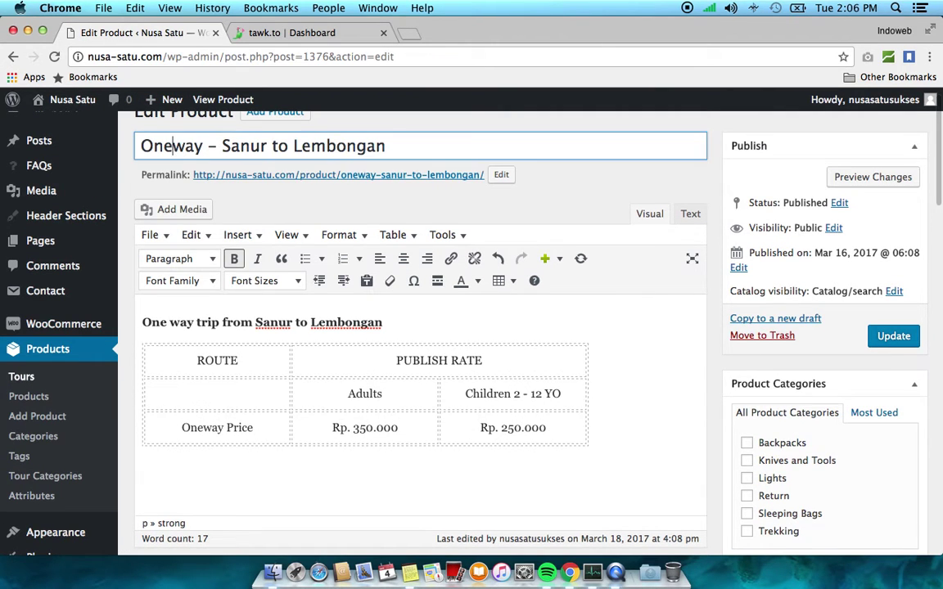
key(Delete)
text(W)
Add a full stop after 'Lembongan' in the heading; Adults rate stays Rp. 350.000
scroll(246, 331, down, 2)
click(388, 297)
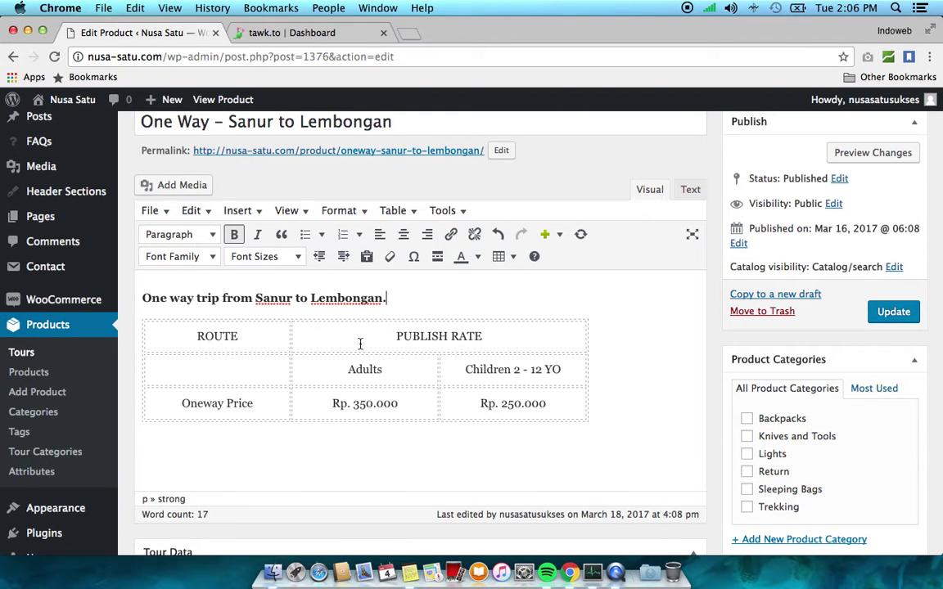
click(253, 334)
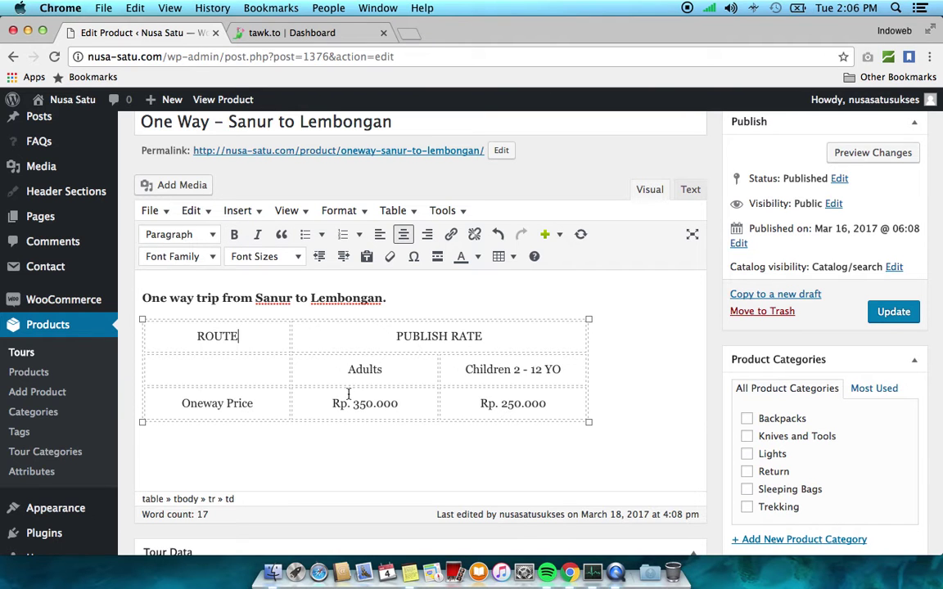
drag(359, 401, 352, 403)
text(4)
text(3)
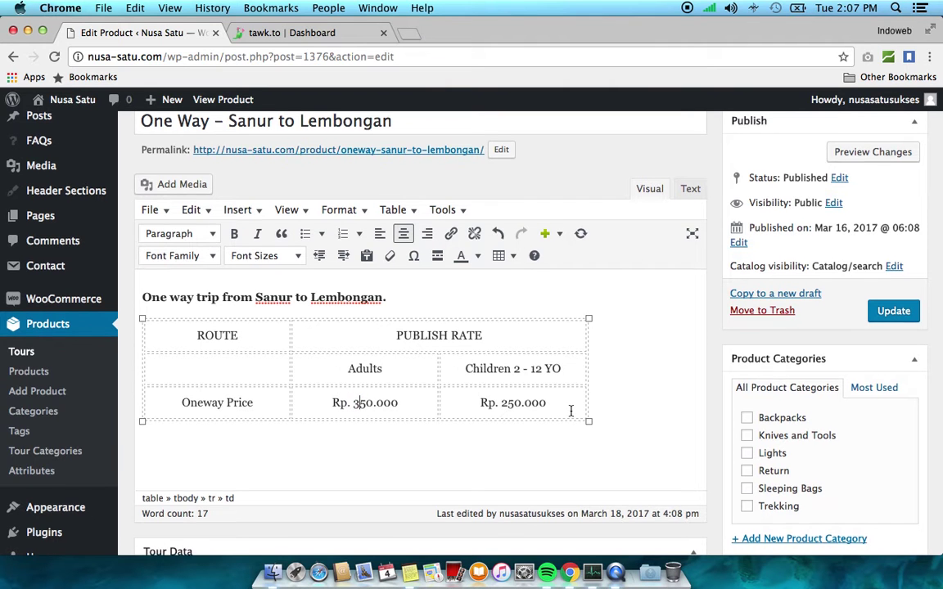
scroll(571, 411, down, 1)
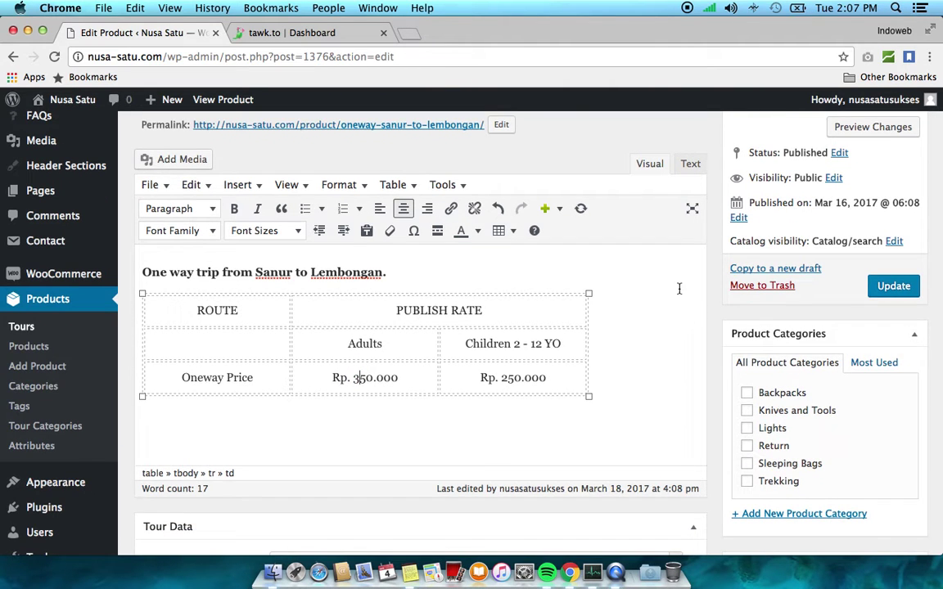
scroll(712, 288, down, 1)
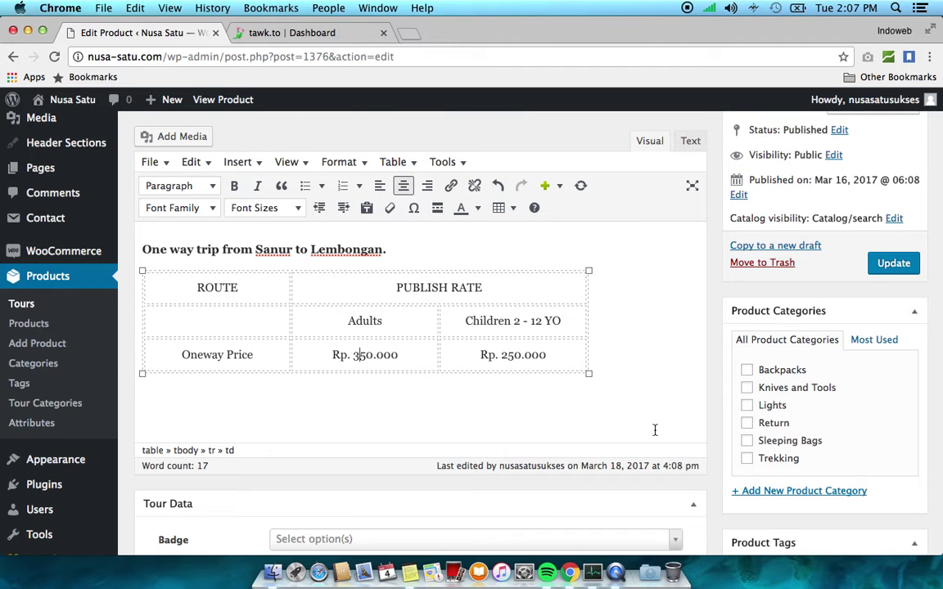
scroll(642, 283, up, 3)
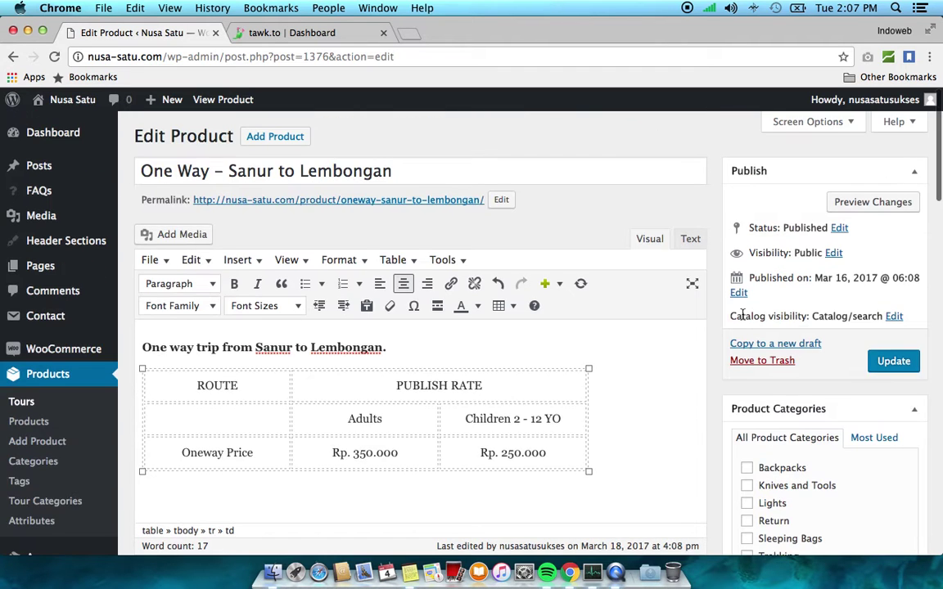
scroll(743, 319, down, 2)
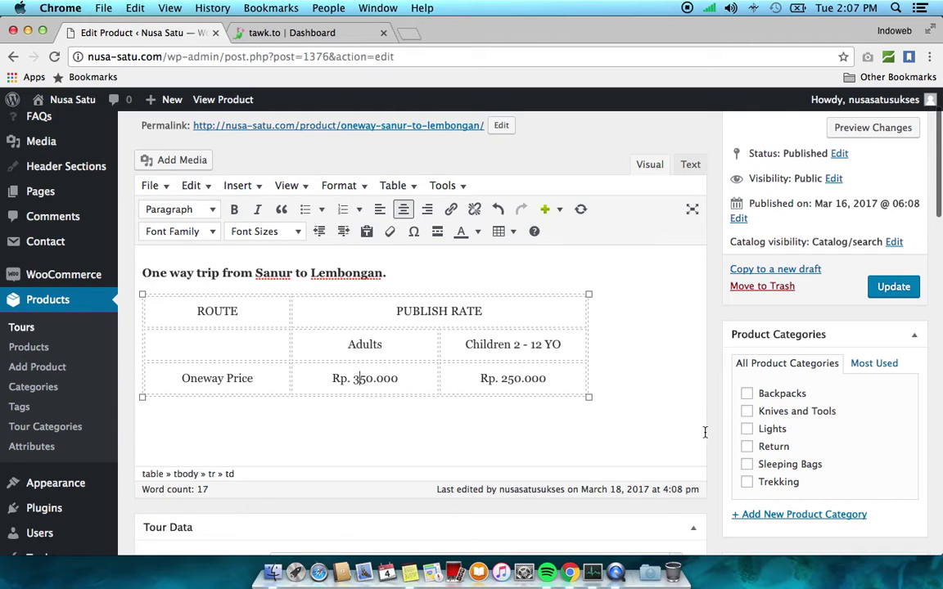
Toggle the Return category off again, keeping the product in Sanur to Nusa Lembongan
scroll(707, 438, down, 2)
scroll(706, 438, down, 1)
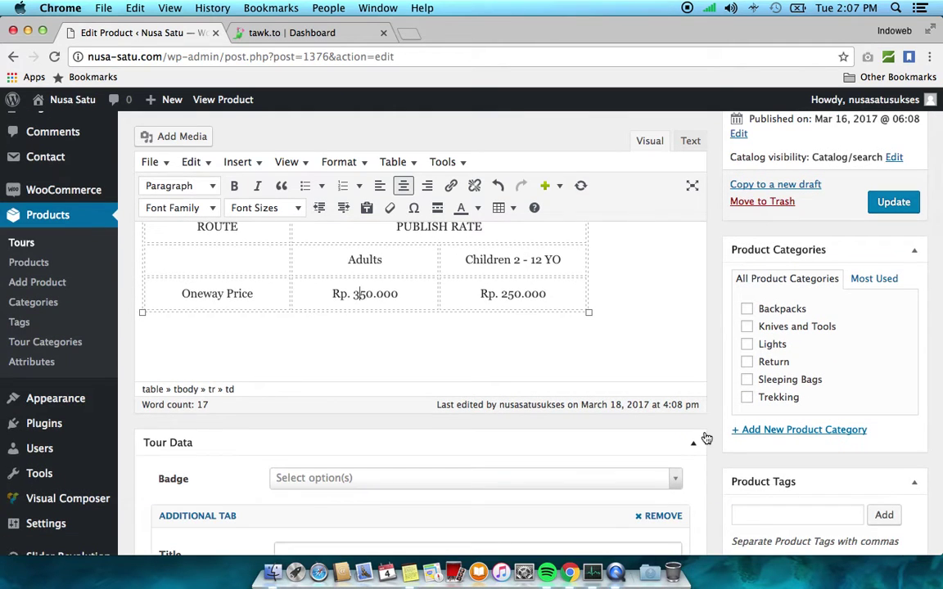
click(786, 366)
click(774, 363)
Open the Tour Data Badge dropdown listing None, Last minute! and Early Bird!
scroll(722, 334, up, 2)
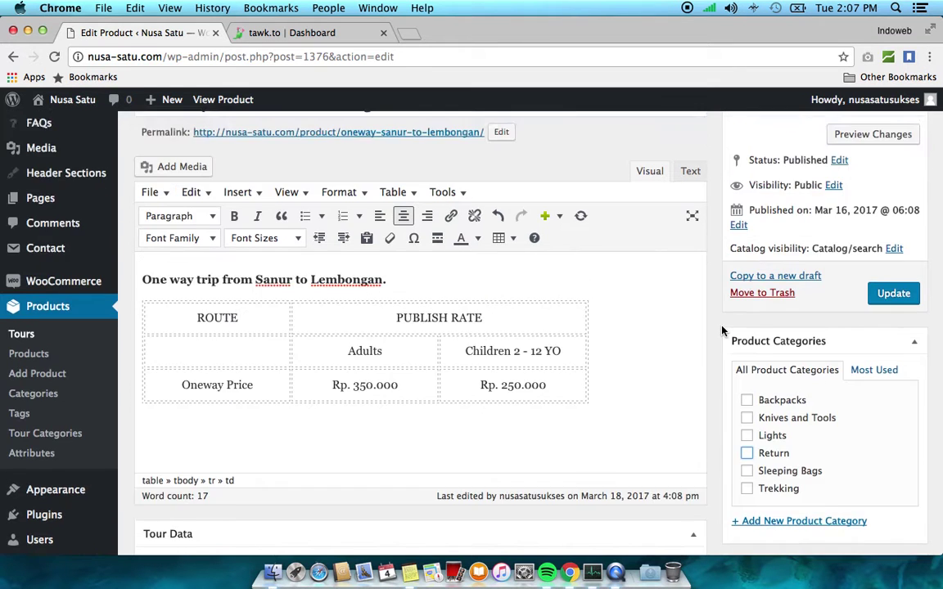
scroll(722, 331, down, 3)
scroll(722, 331, down, 3)
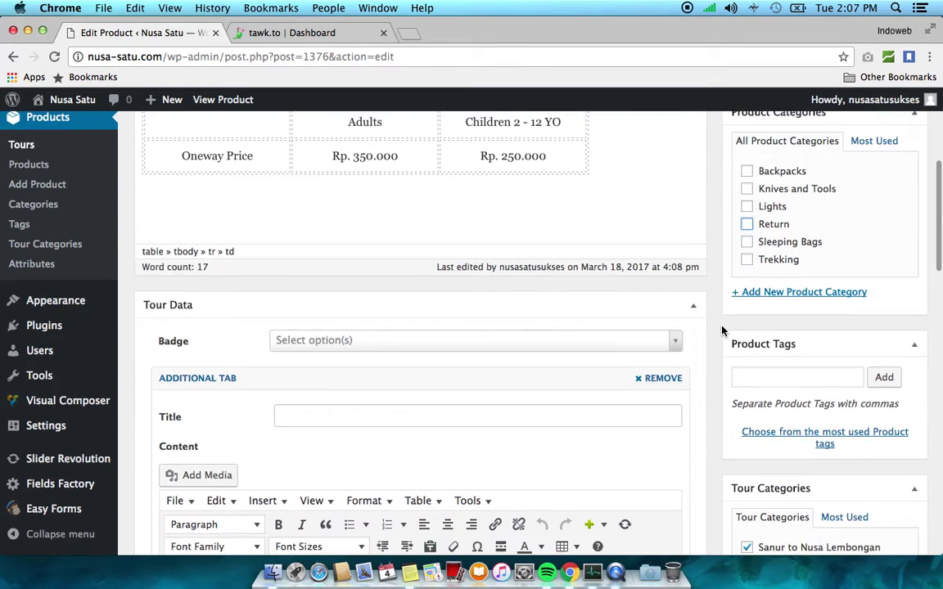
scroll(722, 331, down, 2)
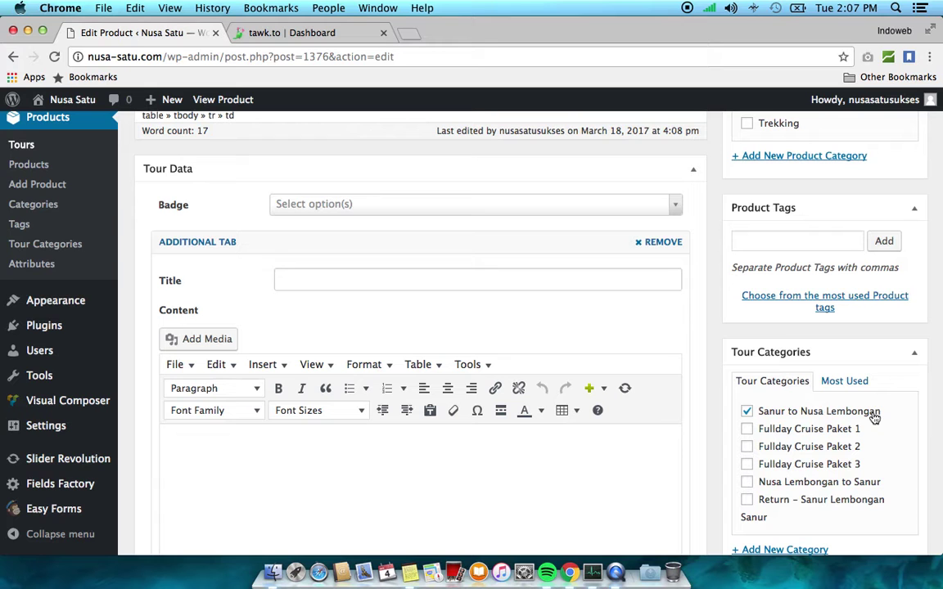
scroll(785, 331, up, 10)
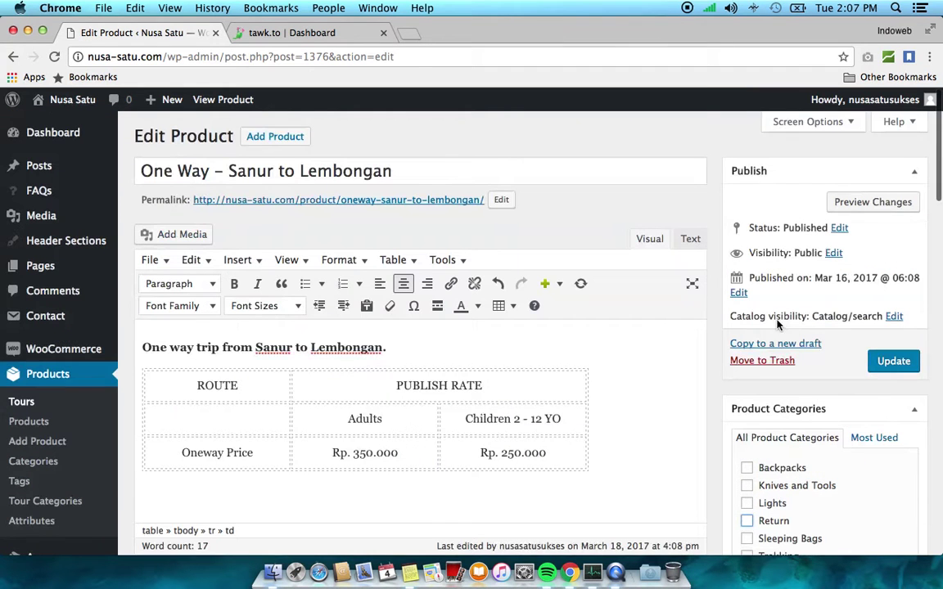
scroll(848, 309, down, 10)
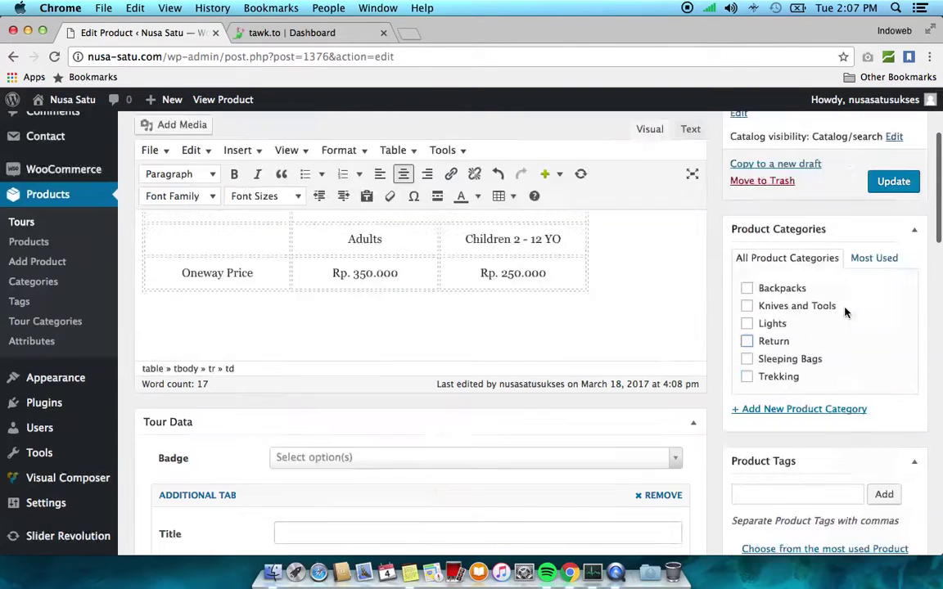
scroll(845, 311, down, 1)
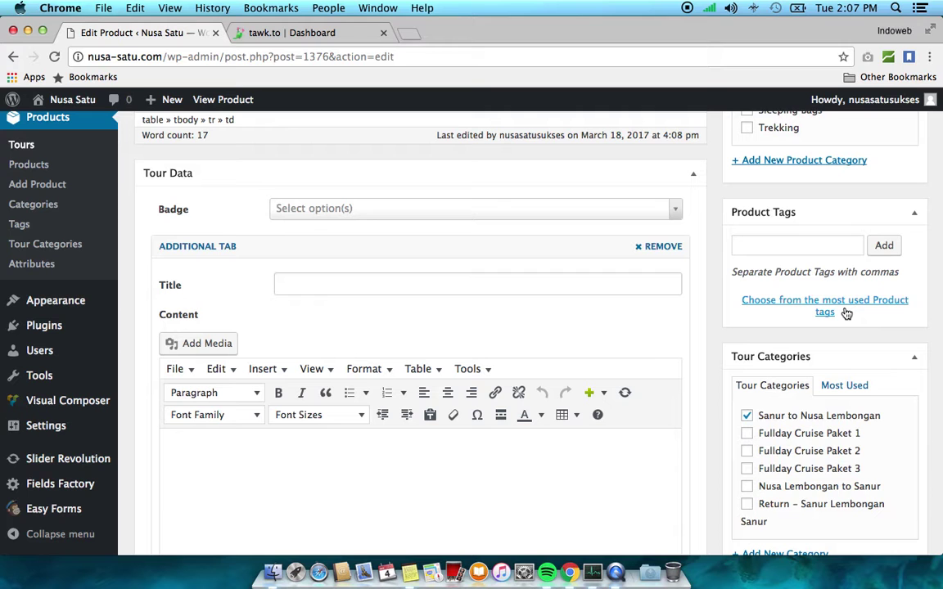
scroll(846, 313, down, 1)
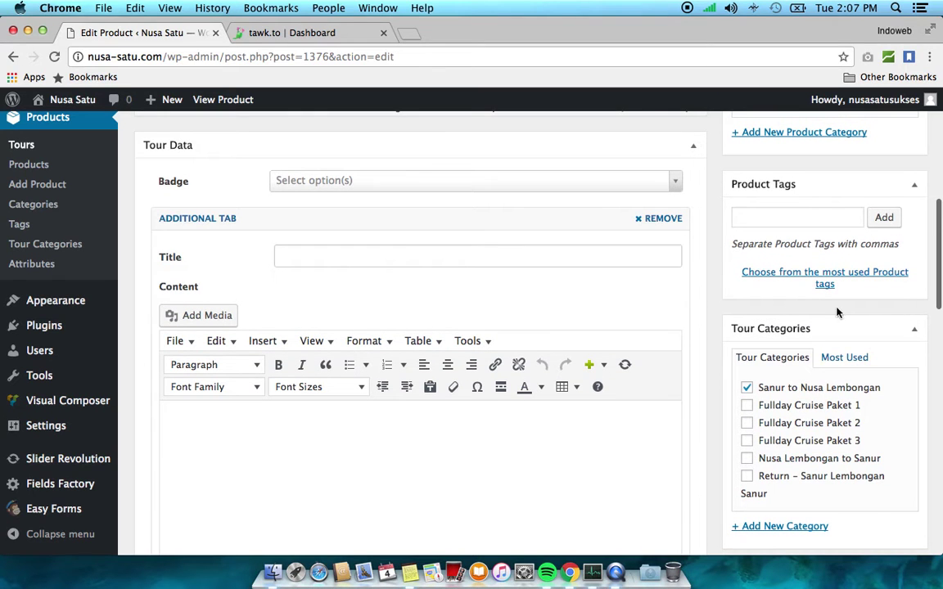
click(676, 181)
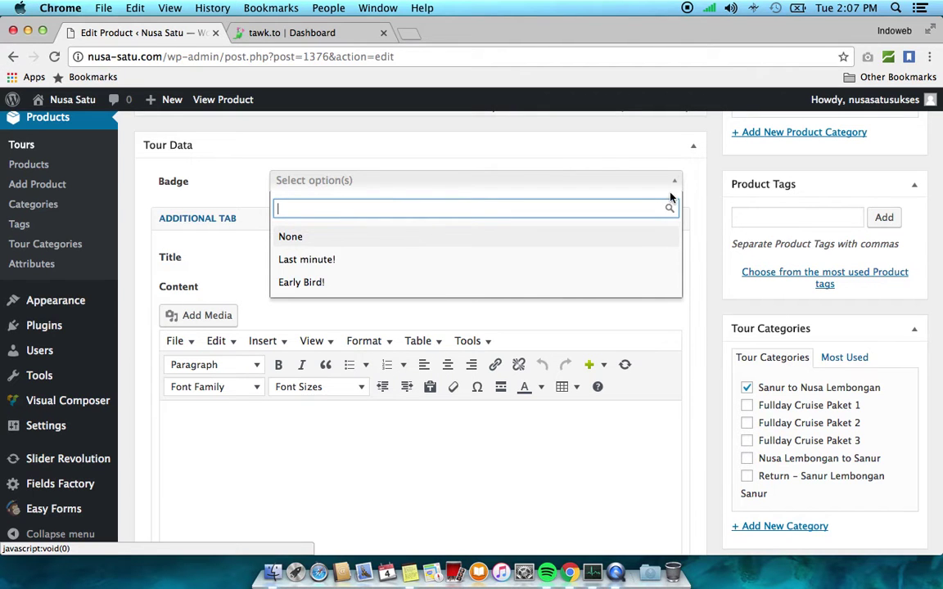
Give the tour the Last minute! badge
click(338, 260)
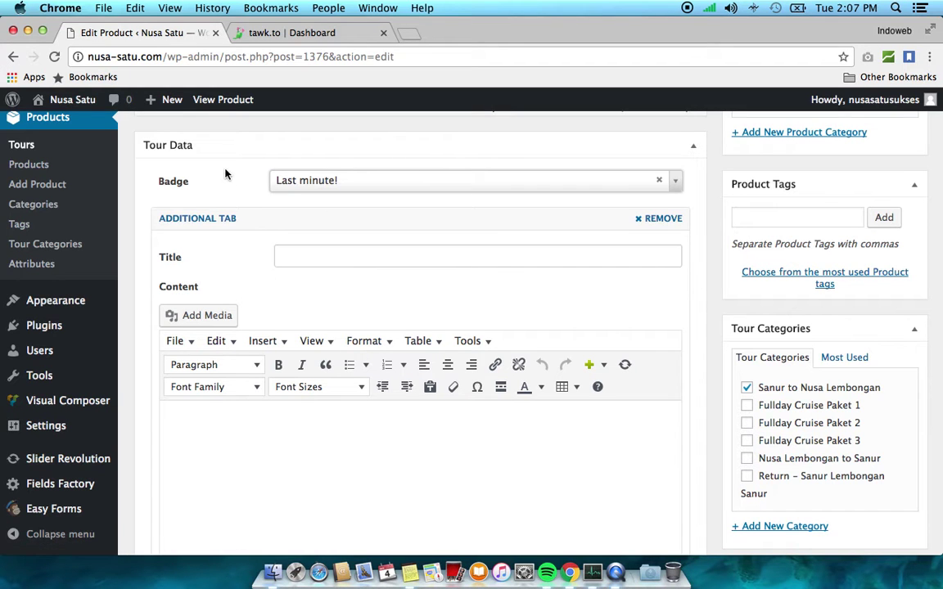
scroll(226, 173, down, 1)
scroll(230, 205, down, 1)
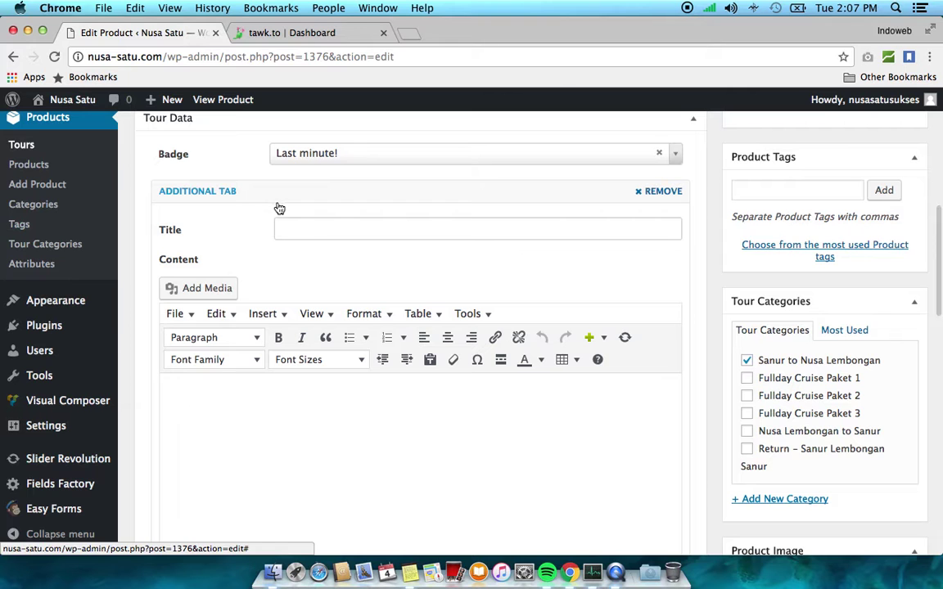
scroll(350, 410, down, 3)
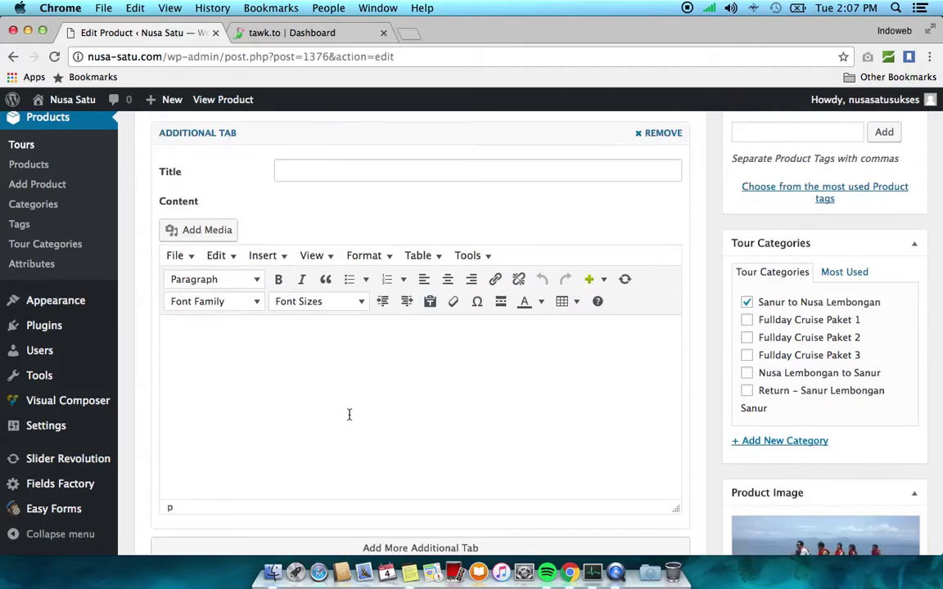
scroll(349, 415, down, 2)
scroll(349, 414, up, 4)
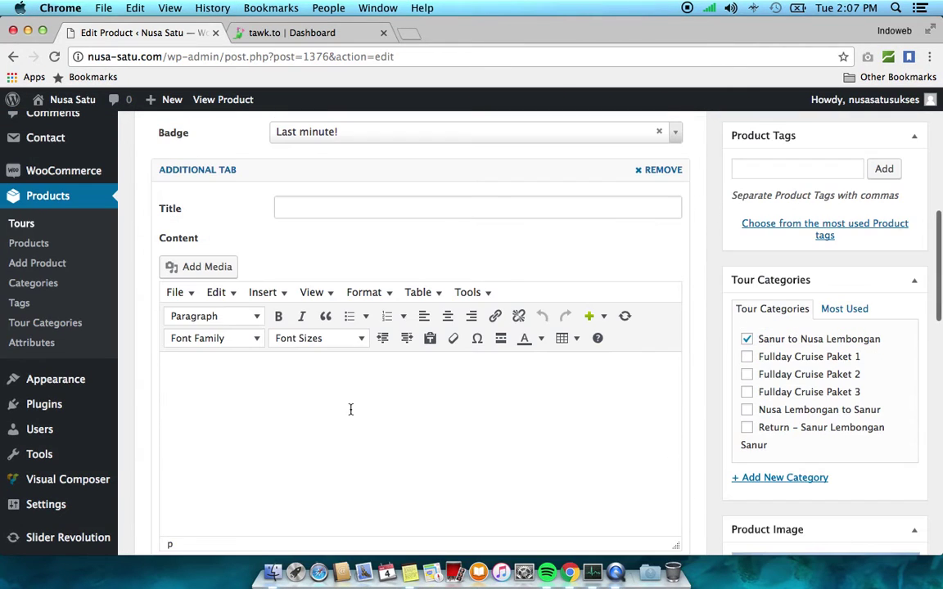
Title the additional tab 'Testimoni' and add the reviewer's name with 'Bagus banget pemandanganya'
click(355, 211)
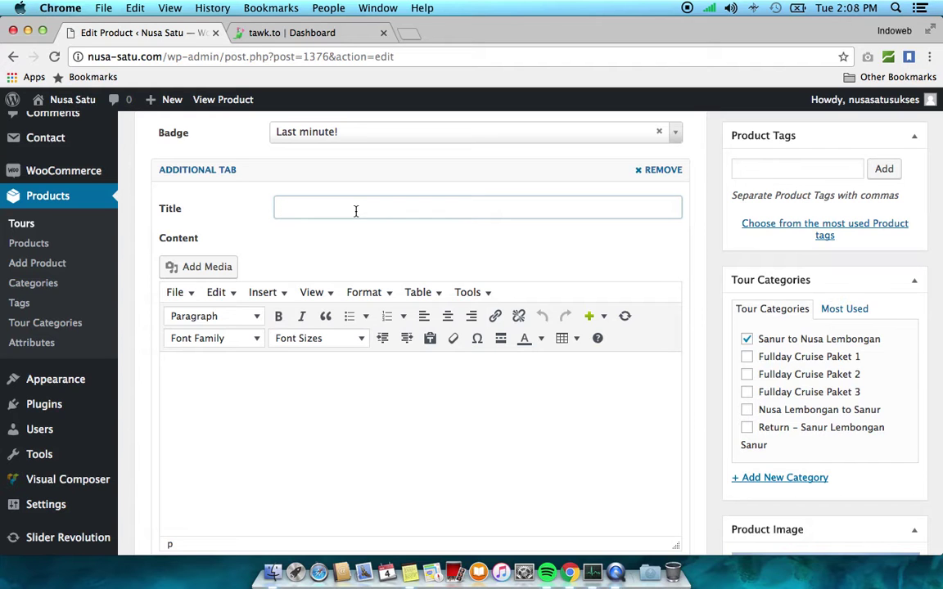
text(Testimoni)
click(338, 375)
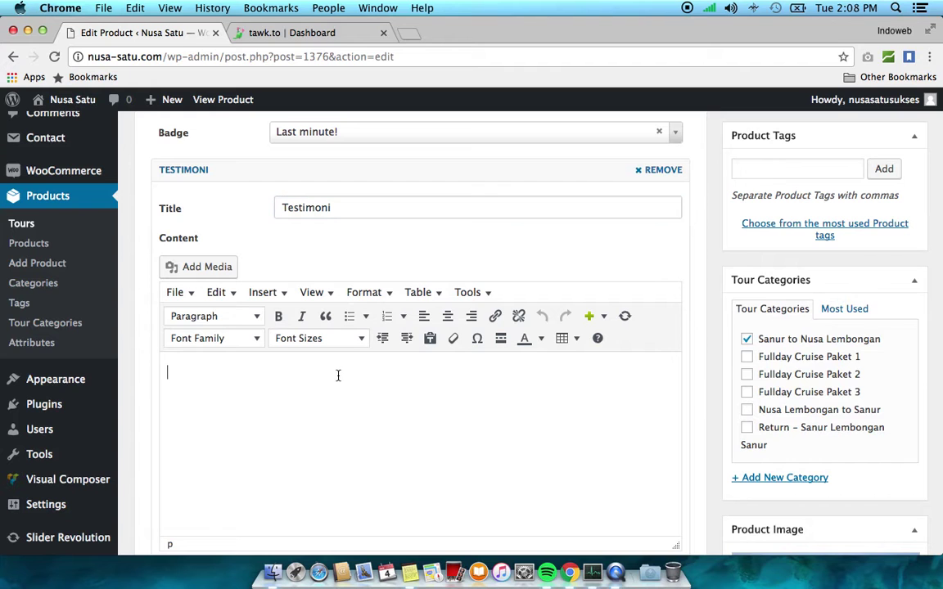
text(Edi - Bagus banget)
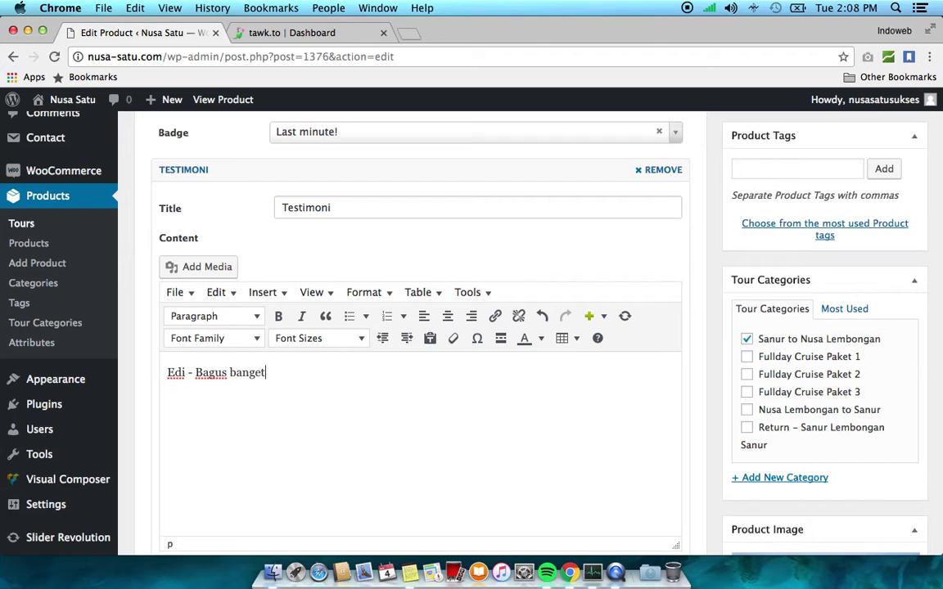
text( pemandanganya)
scroll(652, 311, down, 2)
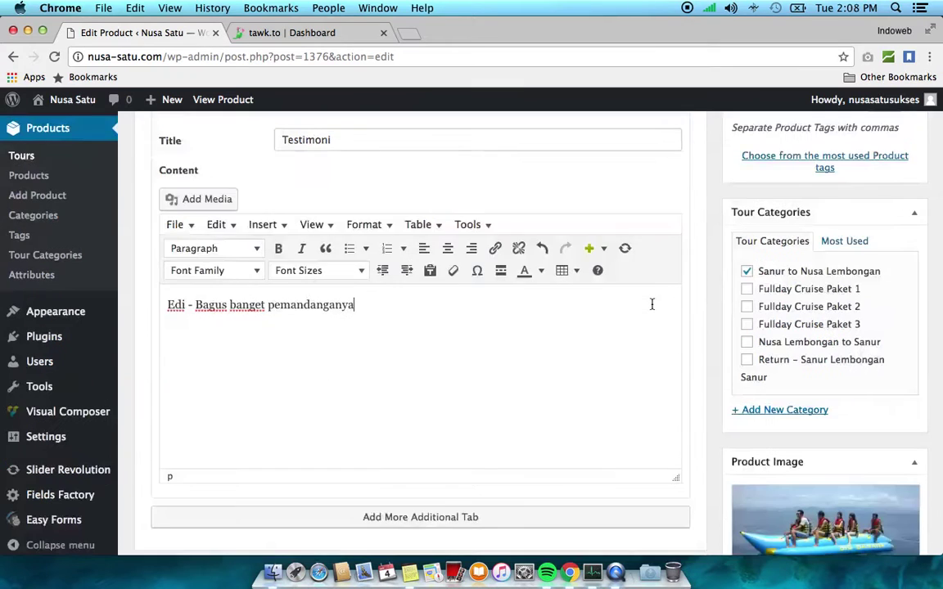
scroll(653, 305, down, 3)
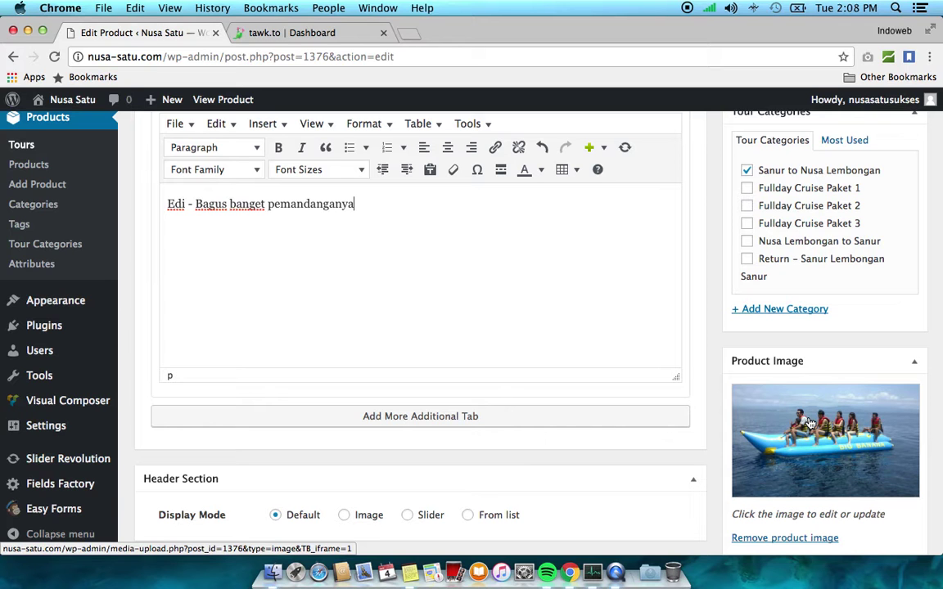
Set prama-sanur-beach-bali.jpg from the Media Library as the product image
click(810, 423)
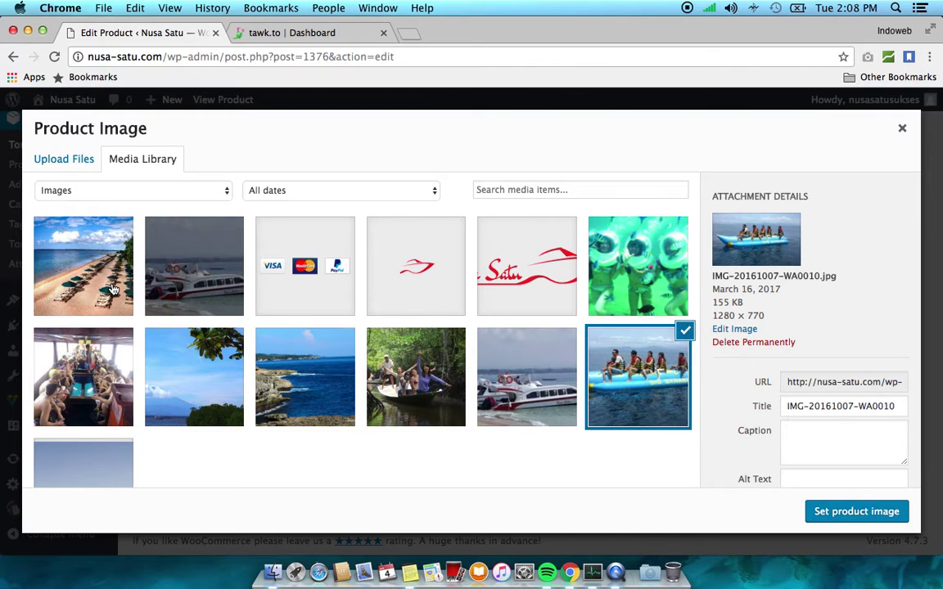
click(115, 290)
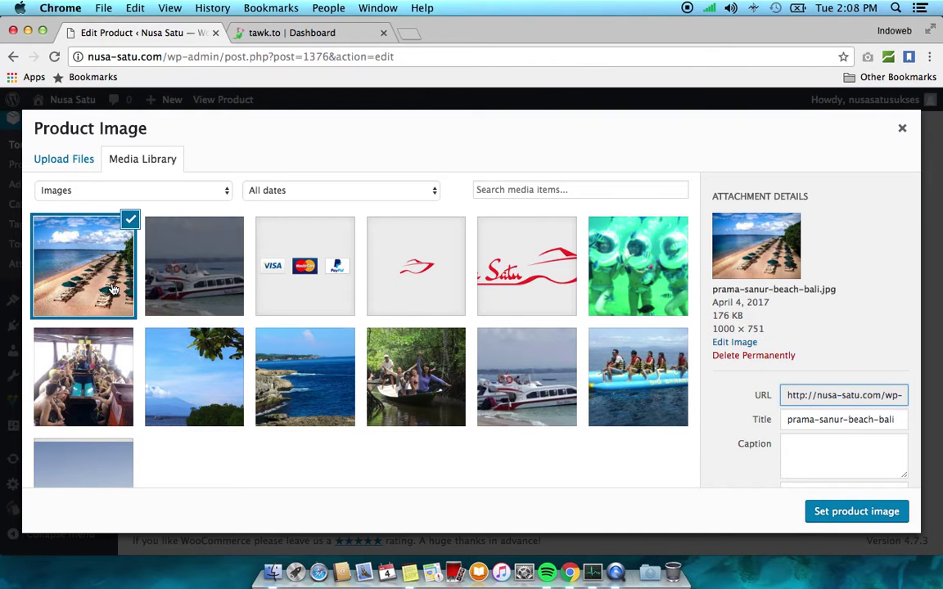
click(81, 169)
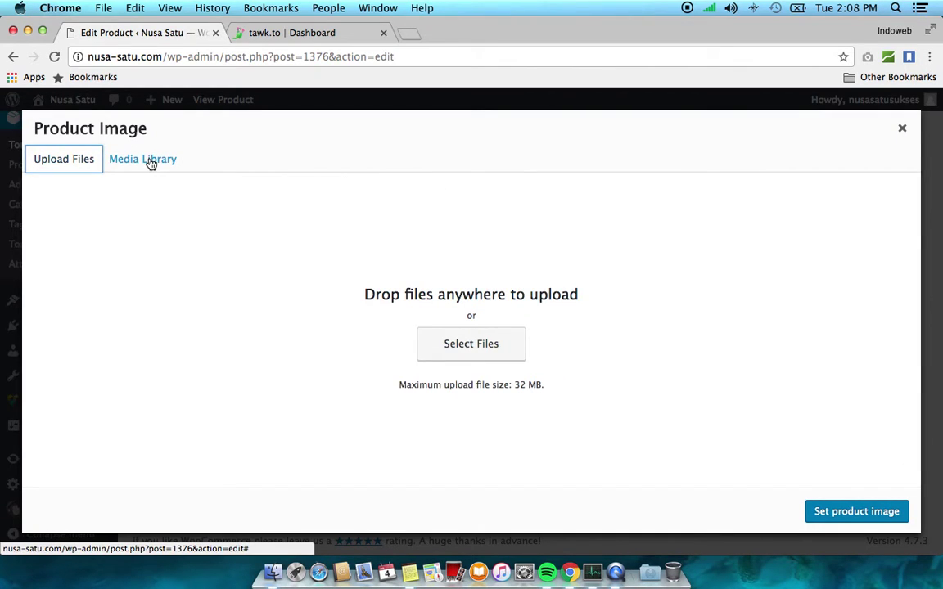
click(147, 161)
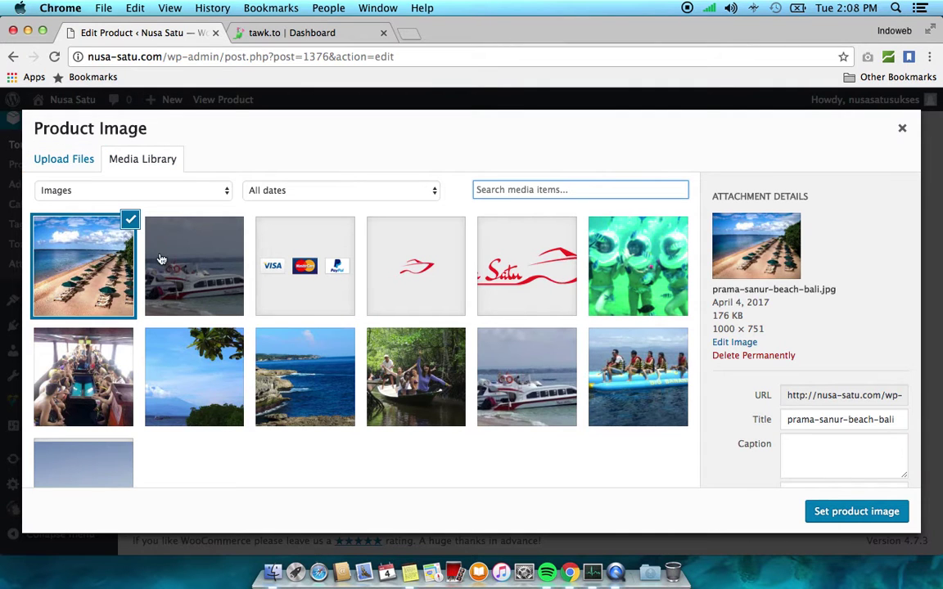
click(836, 512)
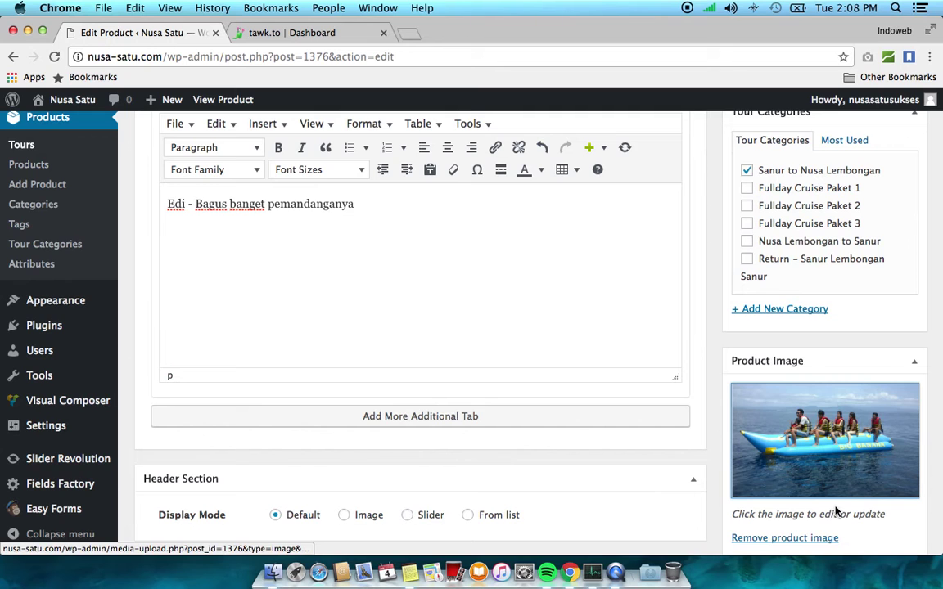
scroll(662, 353, down, 4)
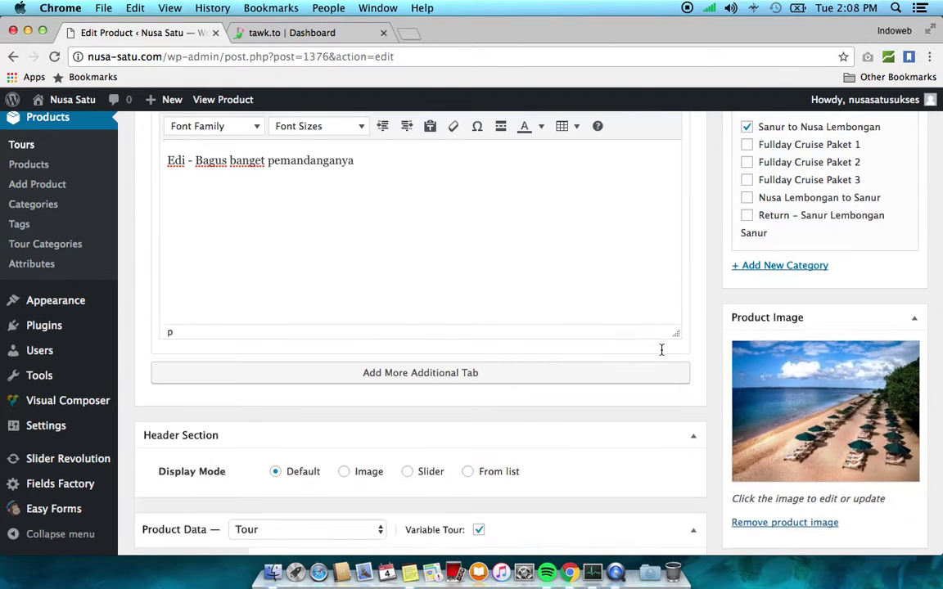
scroll(662, 354, down, 2)
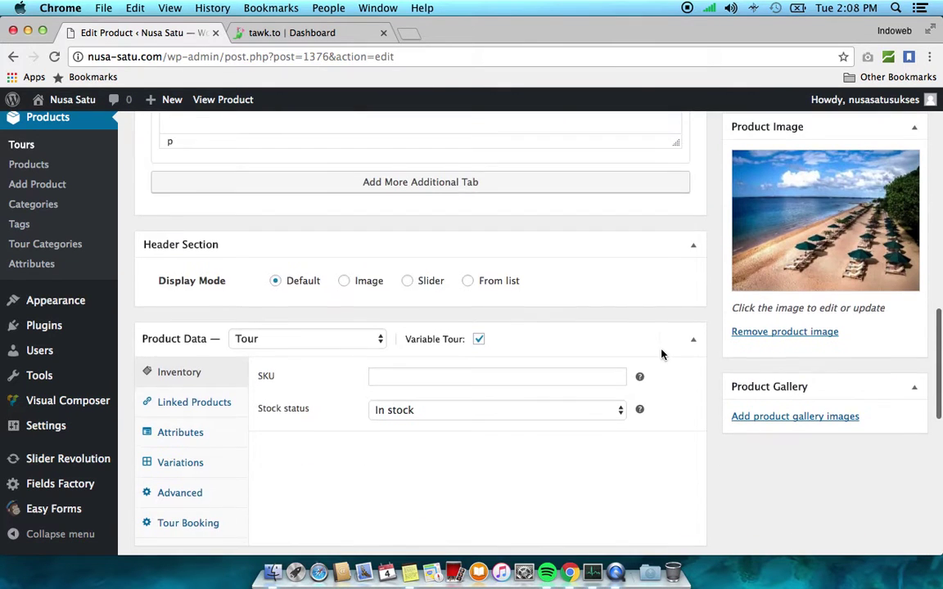
In Tour Booking, set the booking start date to 4 April 2017
scroll(663, 350, down, 1)
scroll(663, 351, down, 1)
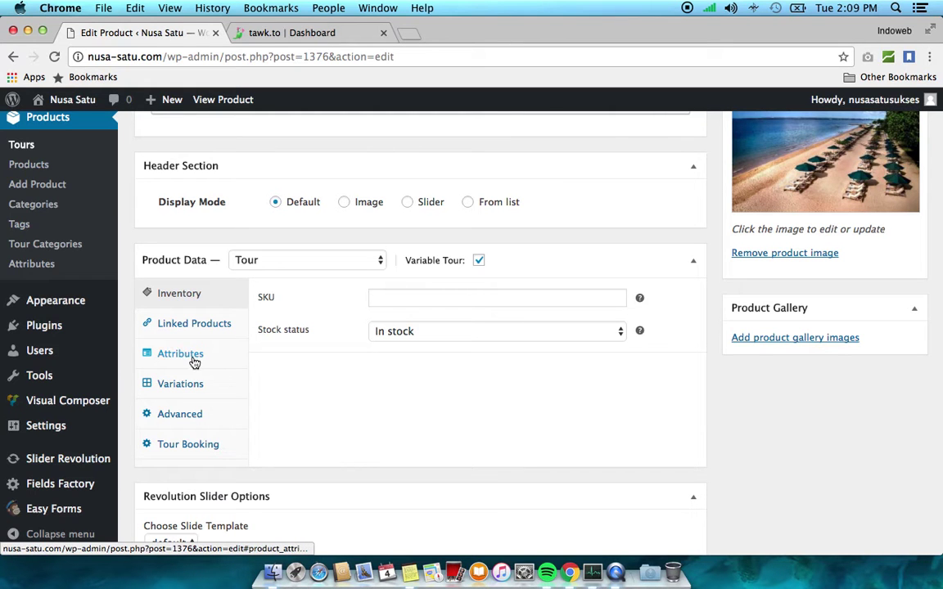
click(182, 449)
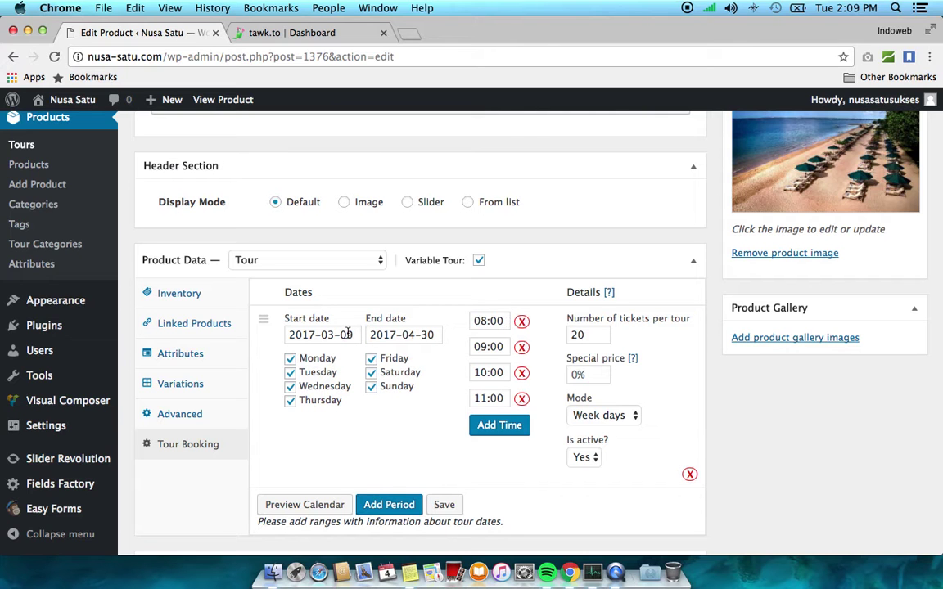
click(348, 332)
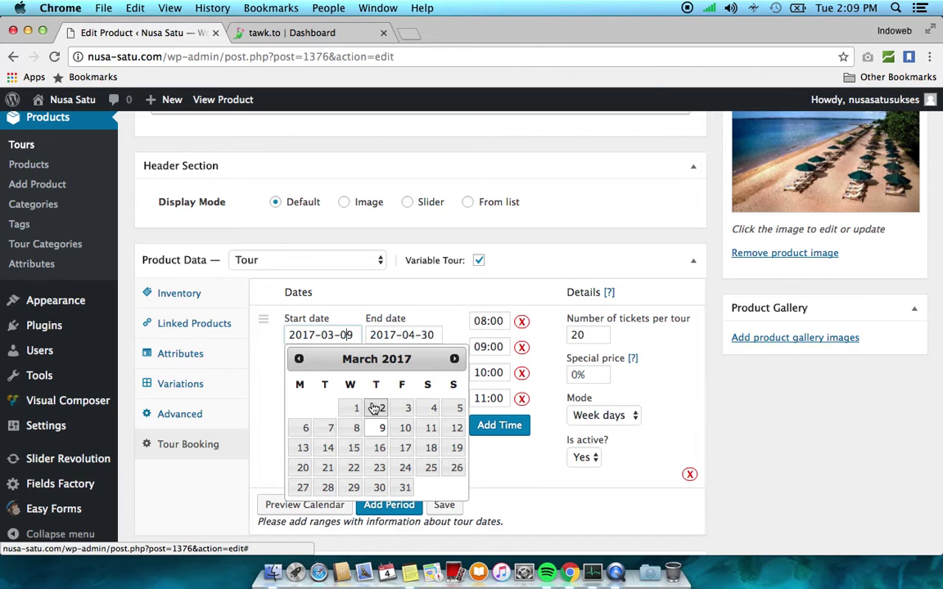
click(455, 361)
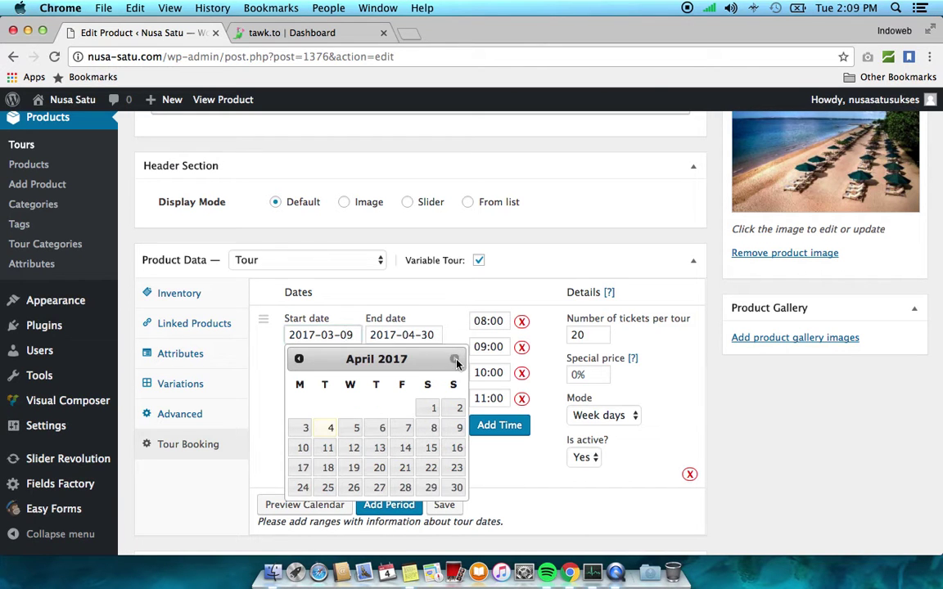
click(331, 434)
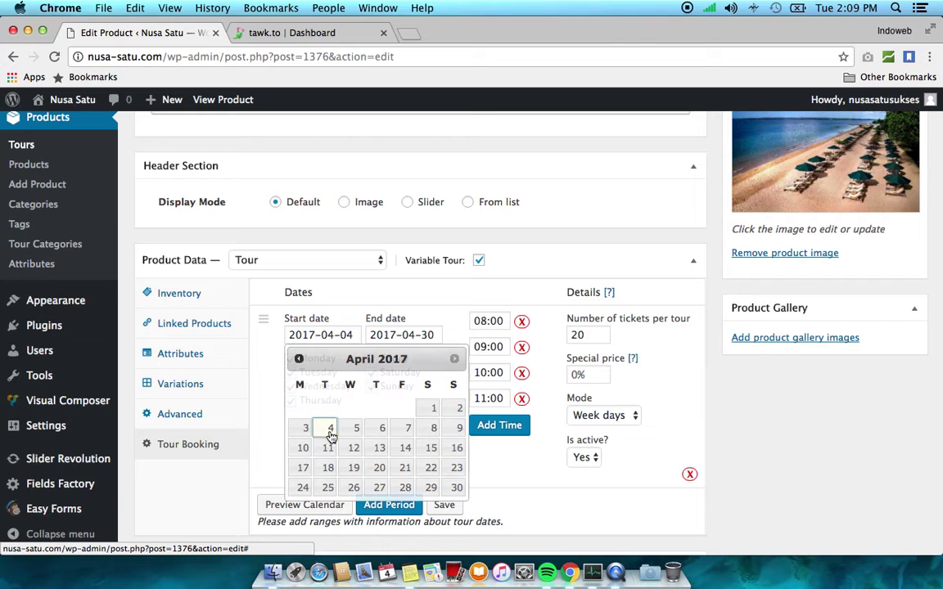
Set the booking end date to 31 August 2017
click(437, 335)
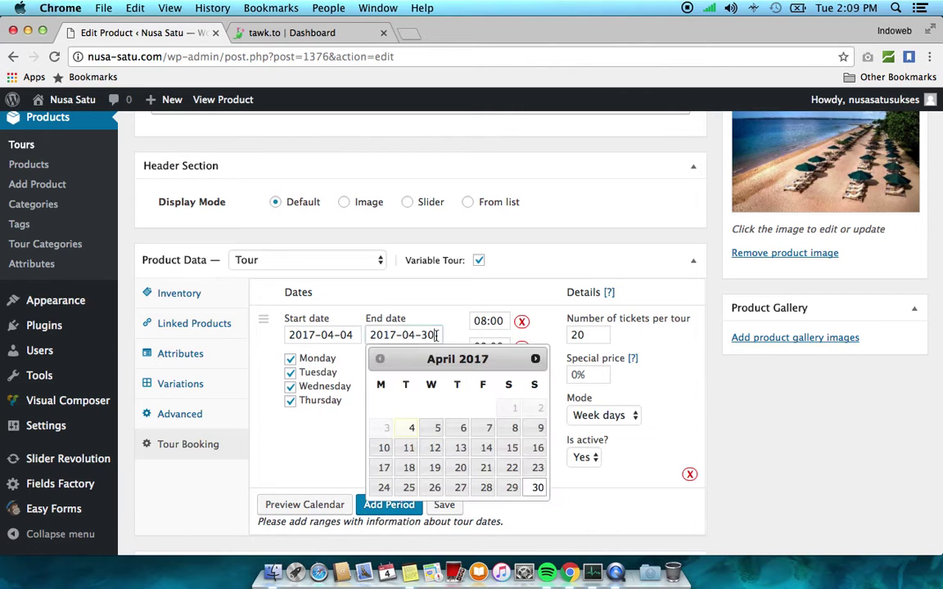
click(535, 361)
click(535, 360)
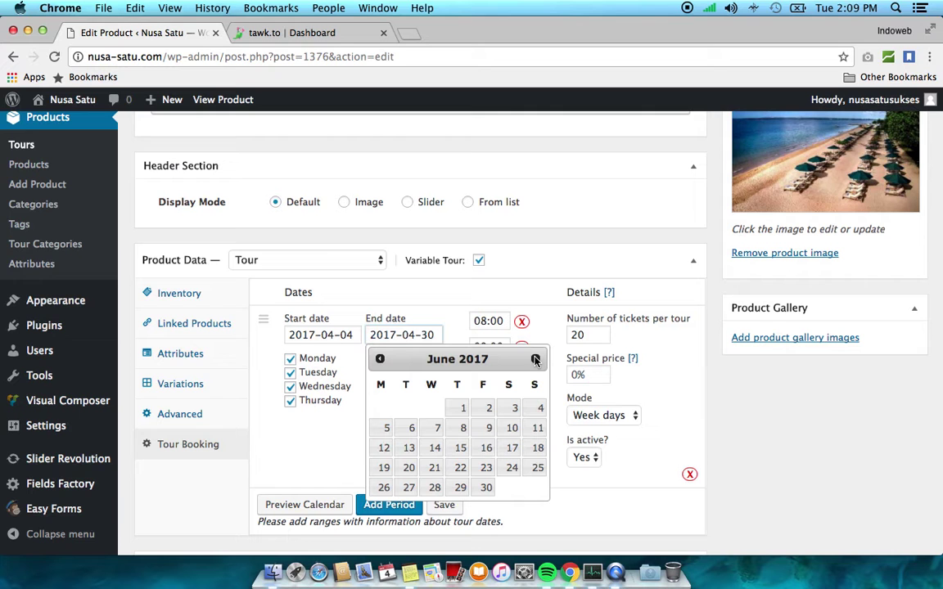
click(535, 360)
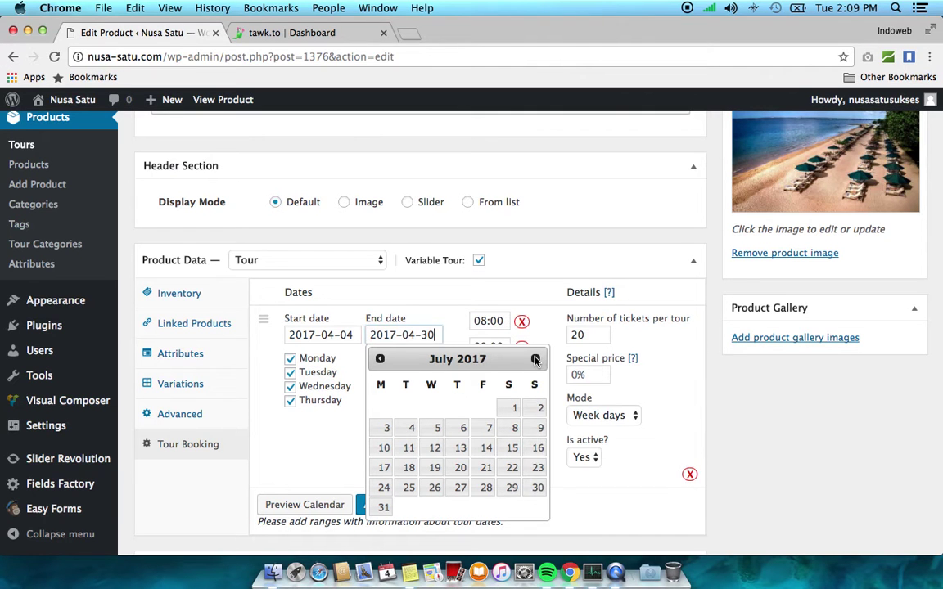
right_click(535, 360)
click(535, 361)
click(535, 360)
click(460, 489)
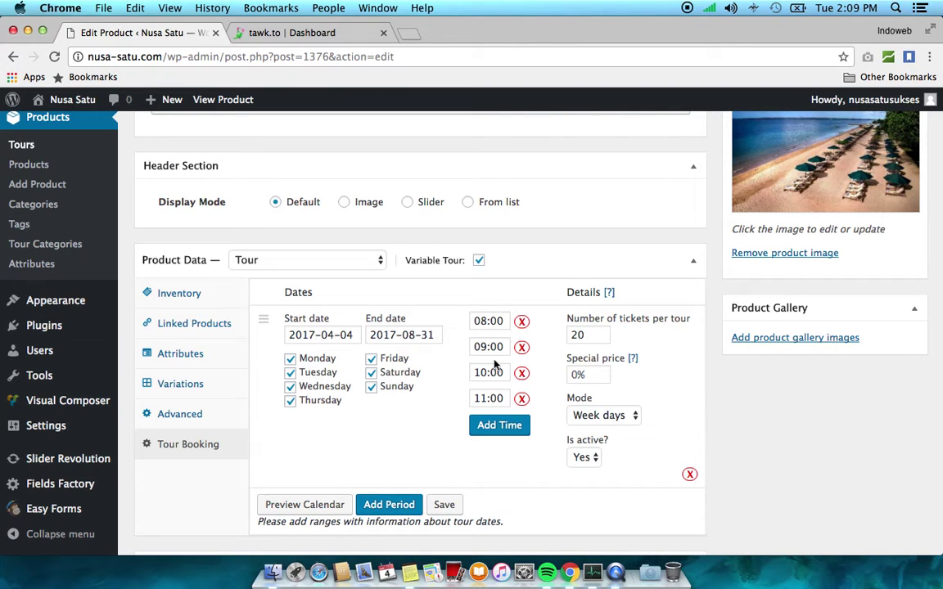
Rework the departure times to 09:00, 11:00 and 14:00
click(522, 322)
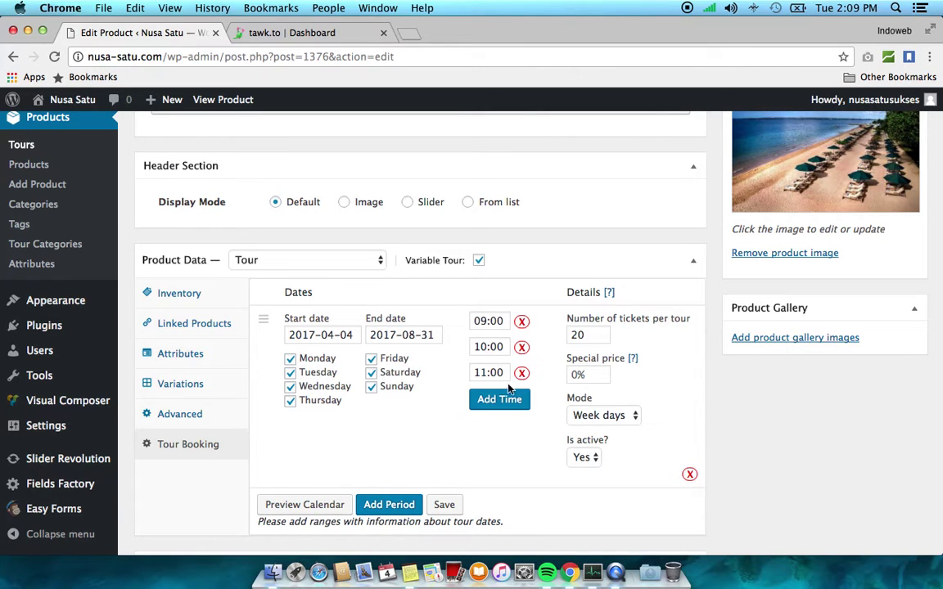
click(522, 348)
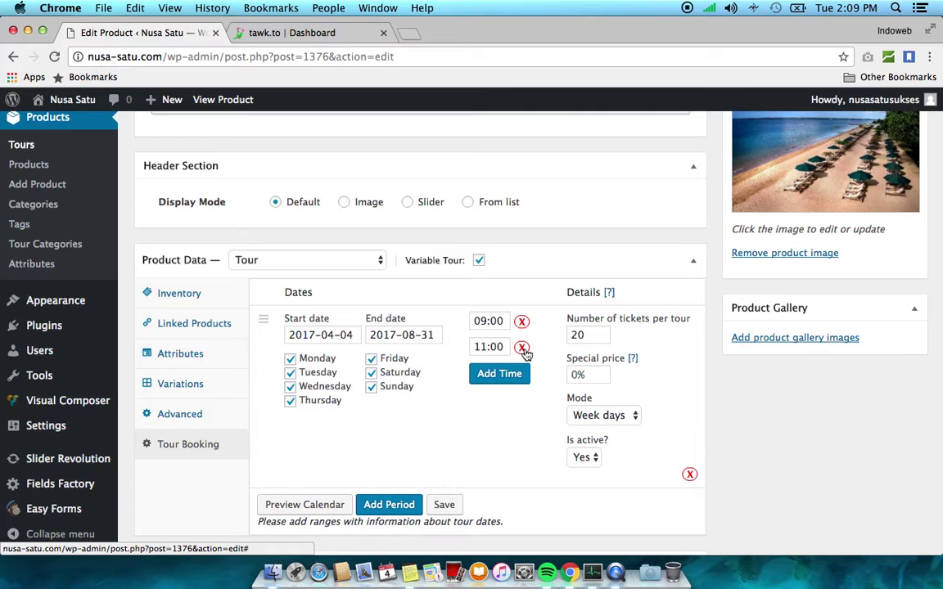
click(525, 352)
click(508, 350)
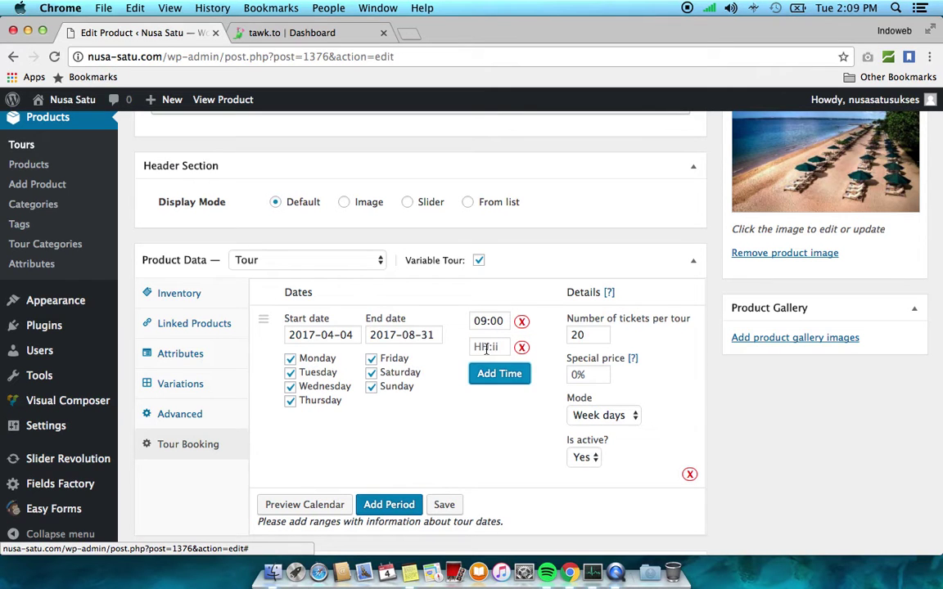
click(482, 349)
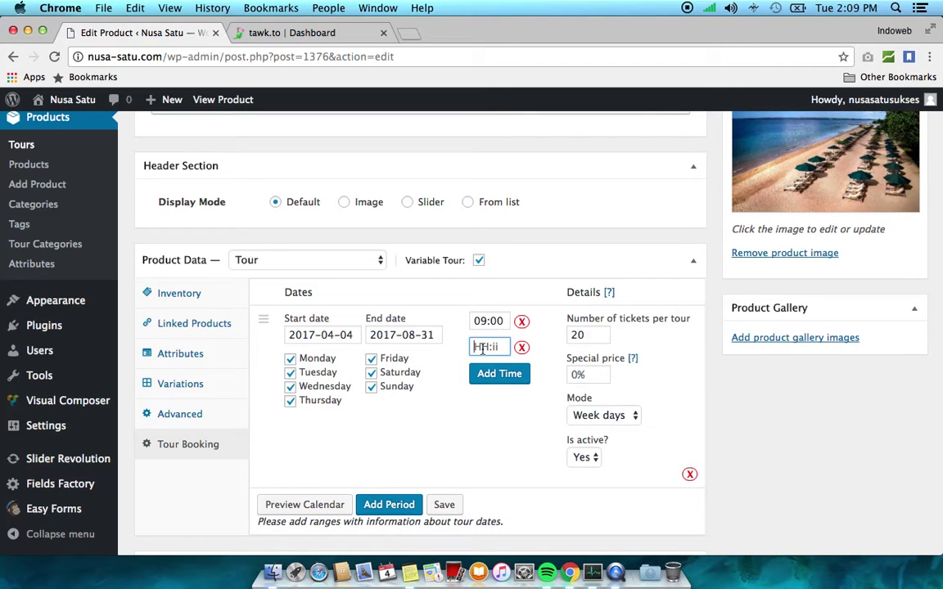
text(11:00)
click(498, 373)
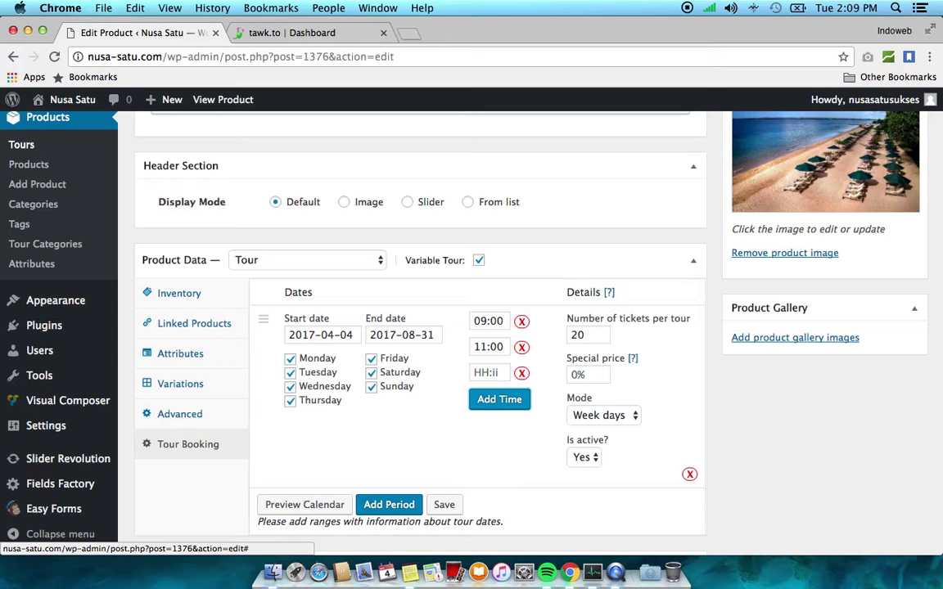
click(489, 373)
text(14:00)
click(497, 457)
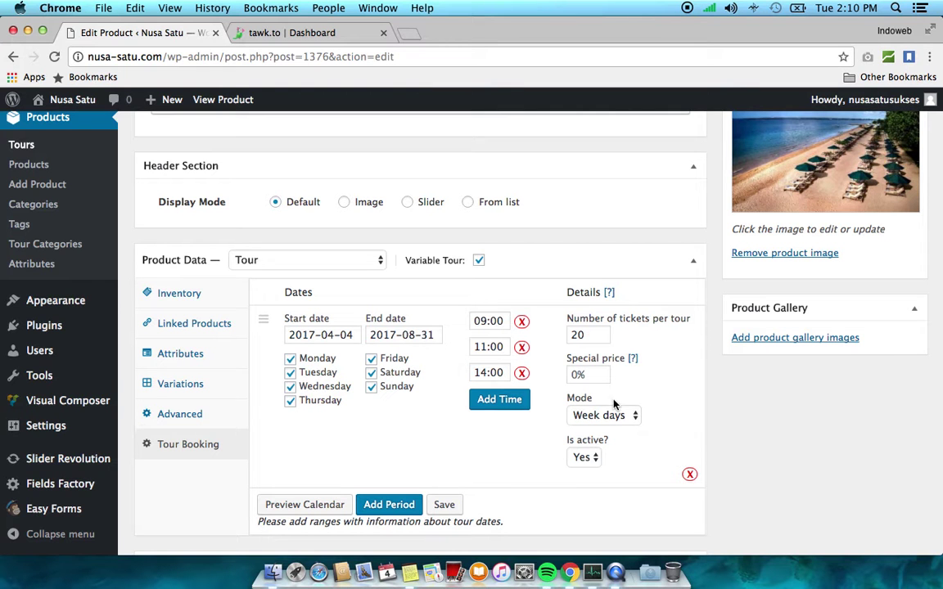
Leave the special price at 0%, set tickets per tour to 30, and save
click(599, 377)
click(678, 410)
click(590, 334)
key(Left)
key(Left)
key(Delete)
text(3)
click(446, 505)
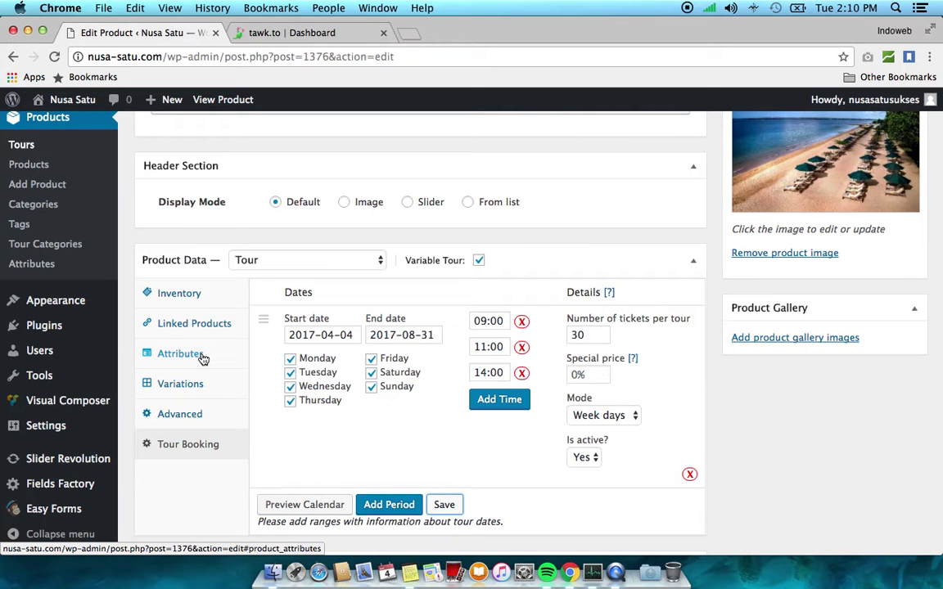
Show the product's ADULTS, INFANTS and CHILD attributes and open the live tour page in a new tab
click(181, 354)
mouse_move(420, 338)
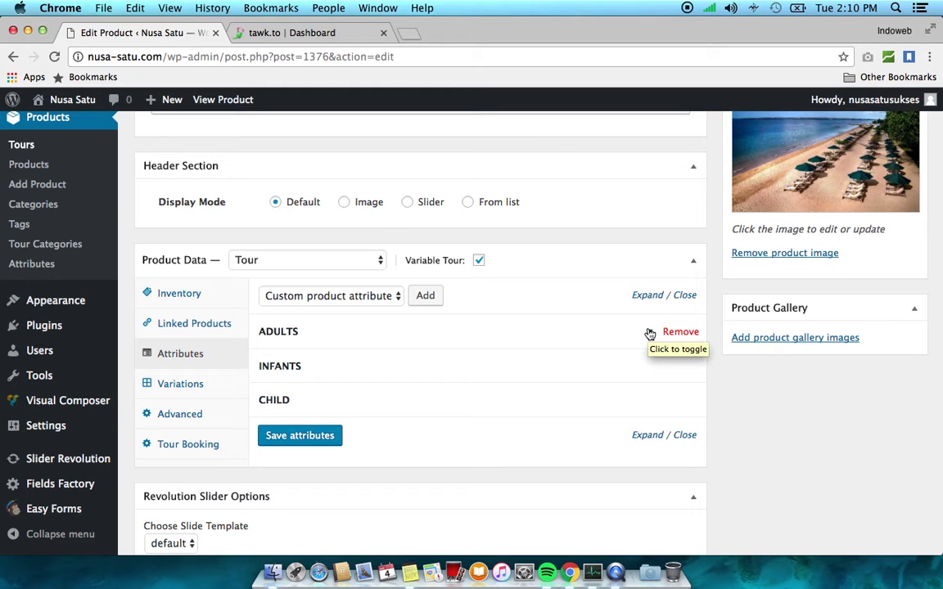
right_click(226, 105)
click(246, 108)
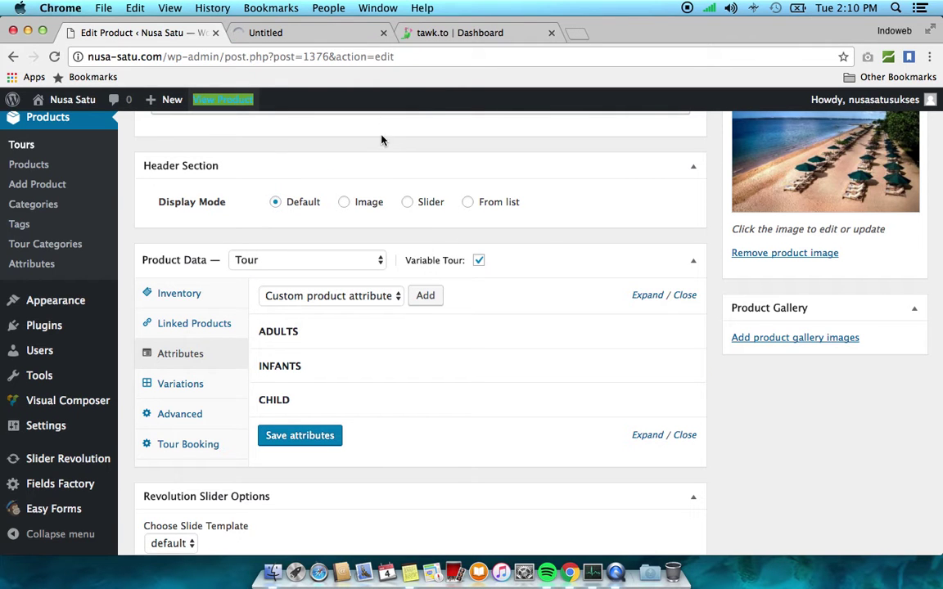
Compare the live Sanur to Lembongan booking form with the attributes, then return to the product editor
click(334, 37)
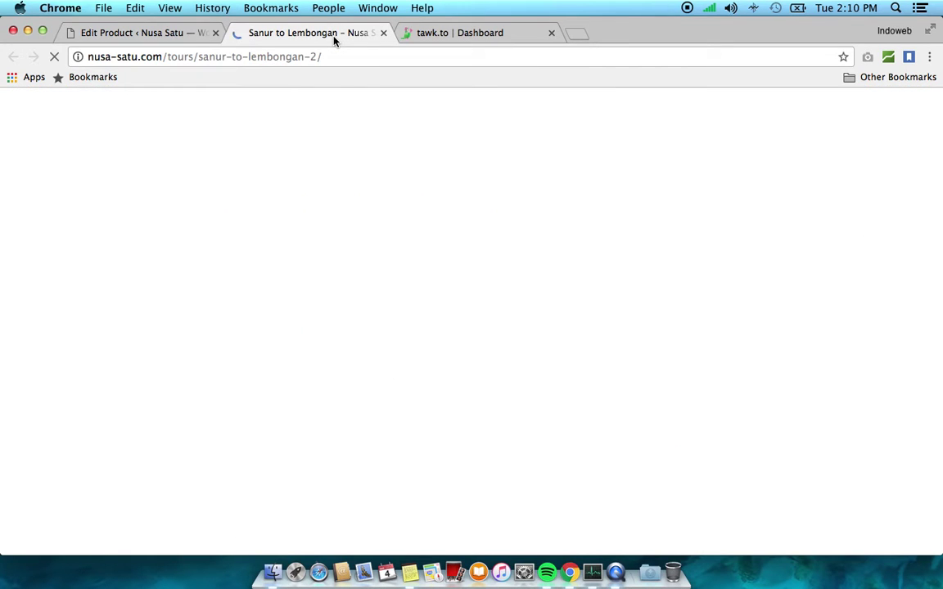
click(156, 34)
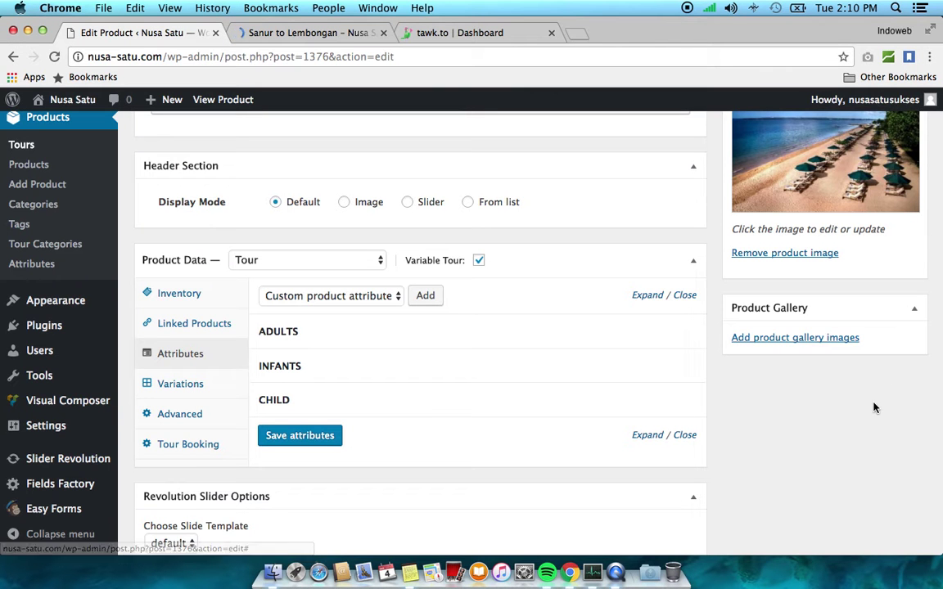
scroll(786, 344, up, 15)
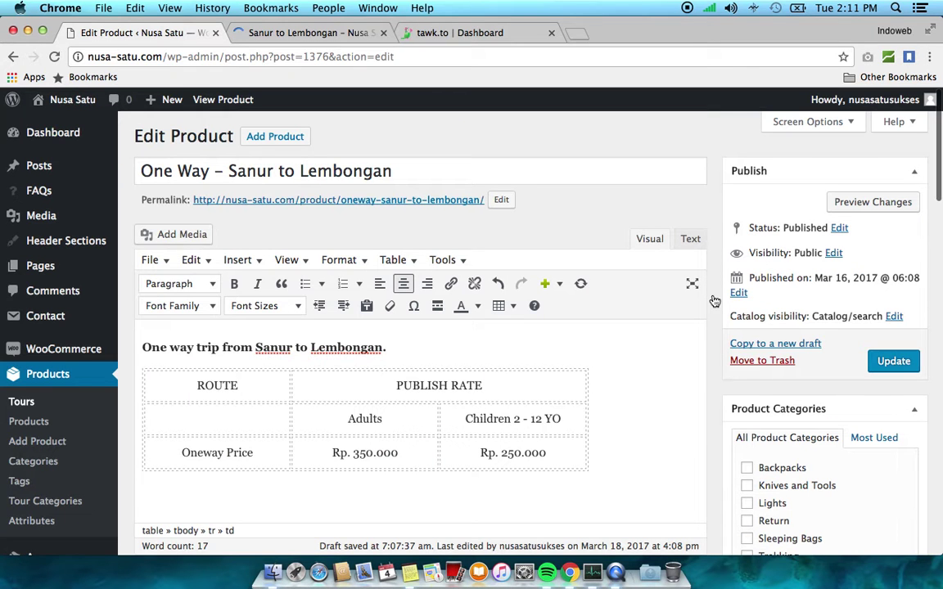
scroll(721, 259, down, 10)
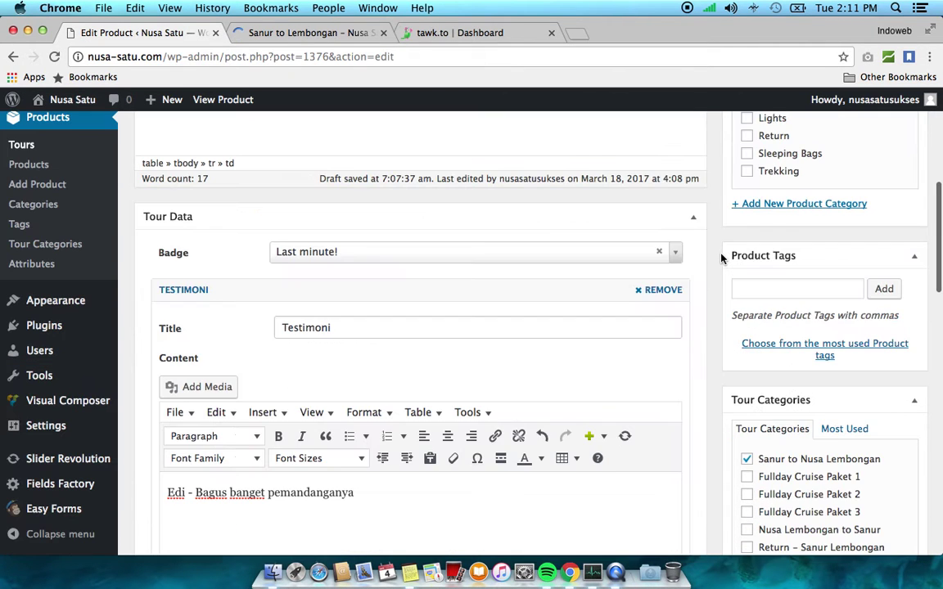
scroll(722, 259, down, 3)
scroll(721, 259, down, 10)
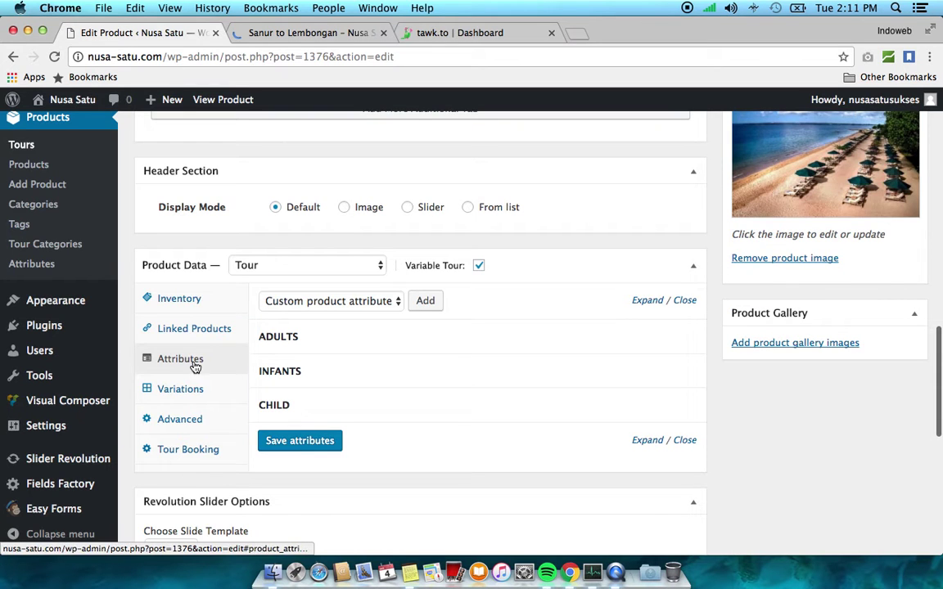
click(365, 33)
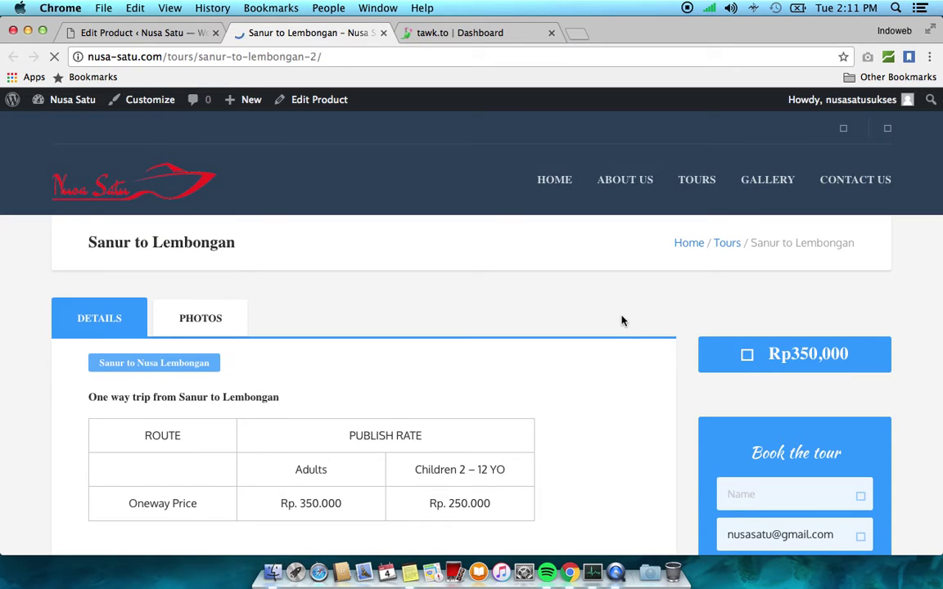
scroll(622, 321, down, 3)
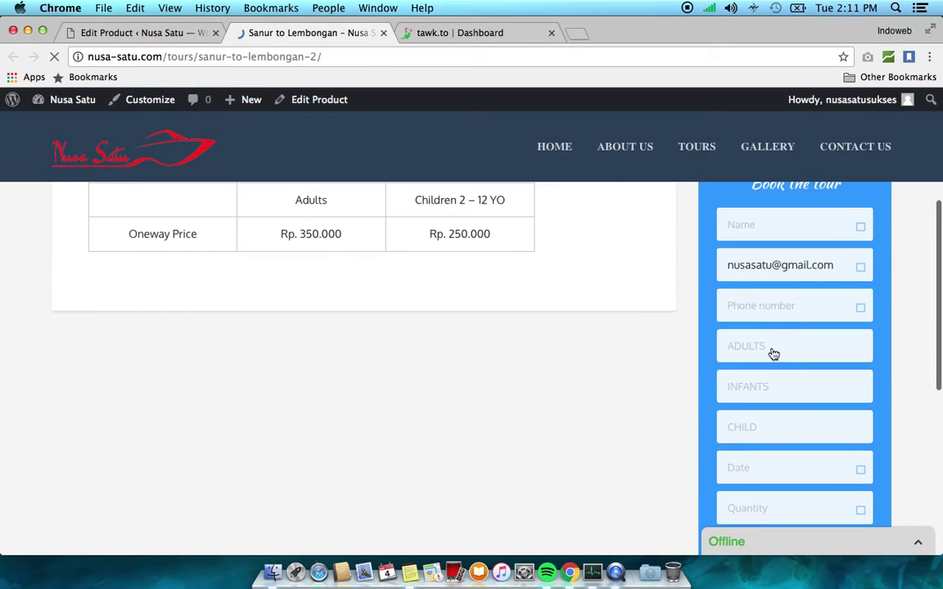
scroll(772, 353, down, 1)
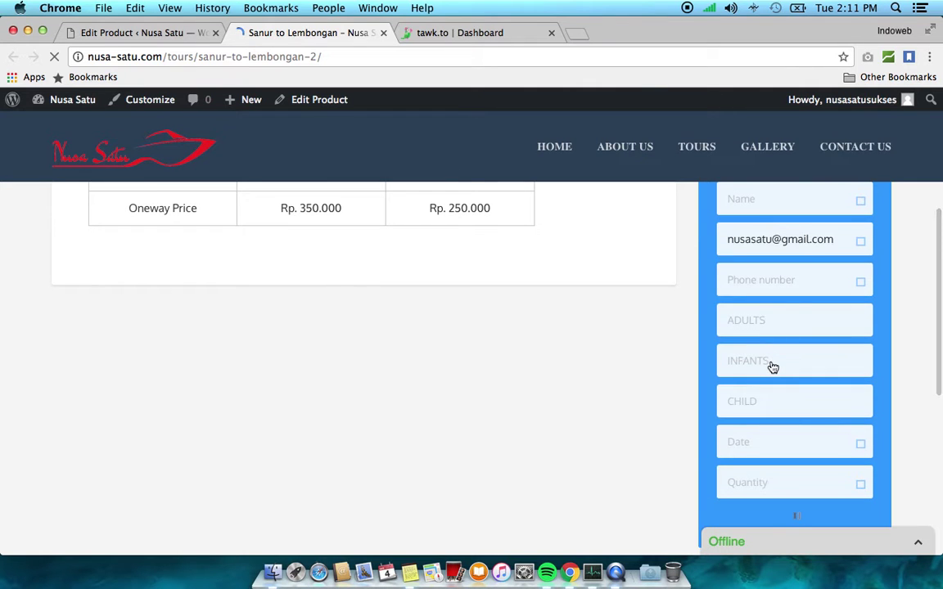
scroll(771, 366, down, 1)
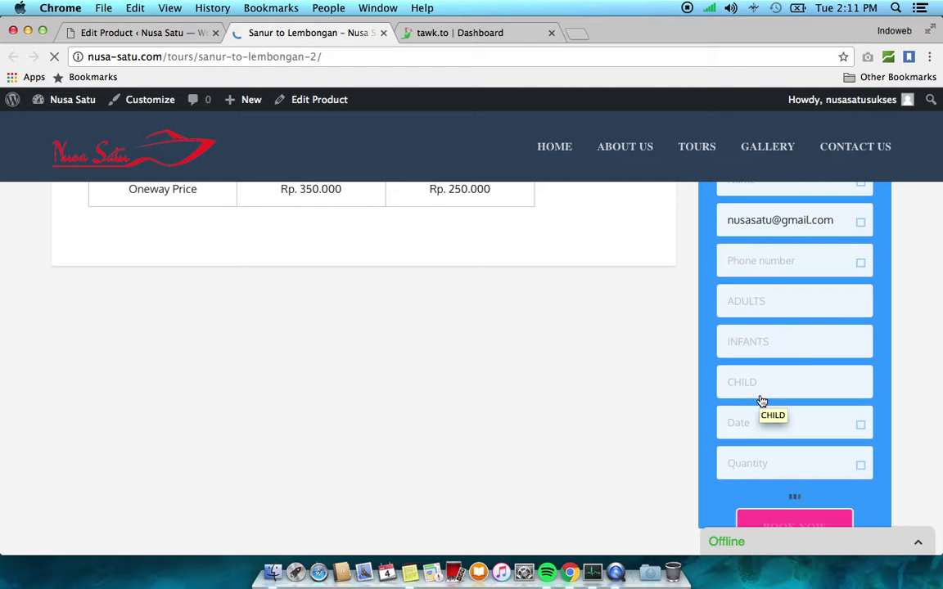
click(189, 37)
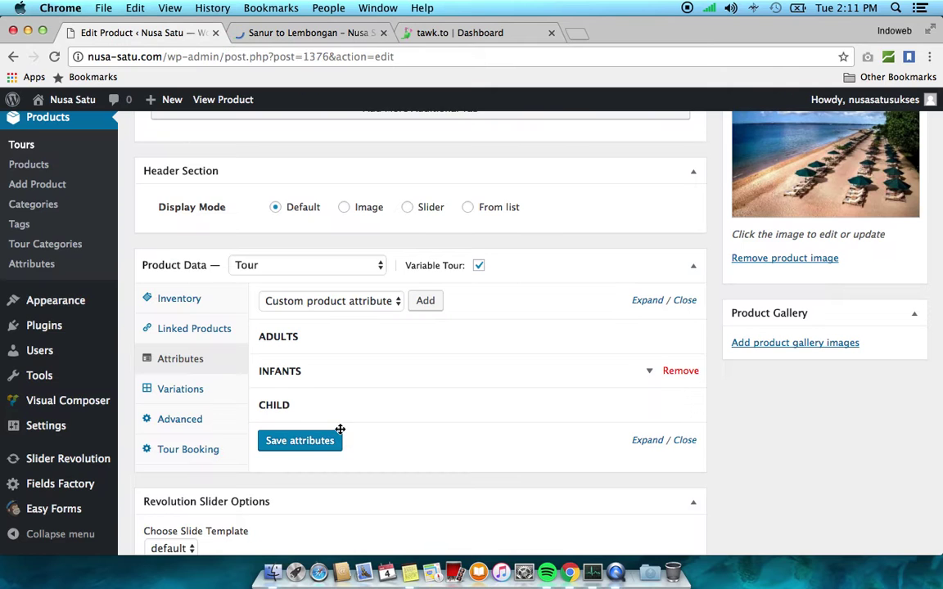
Add a new custom product attribute named LANJUT USIA below CHILD
click(426, 302)
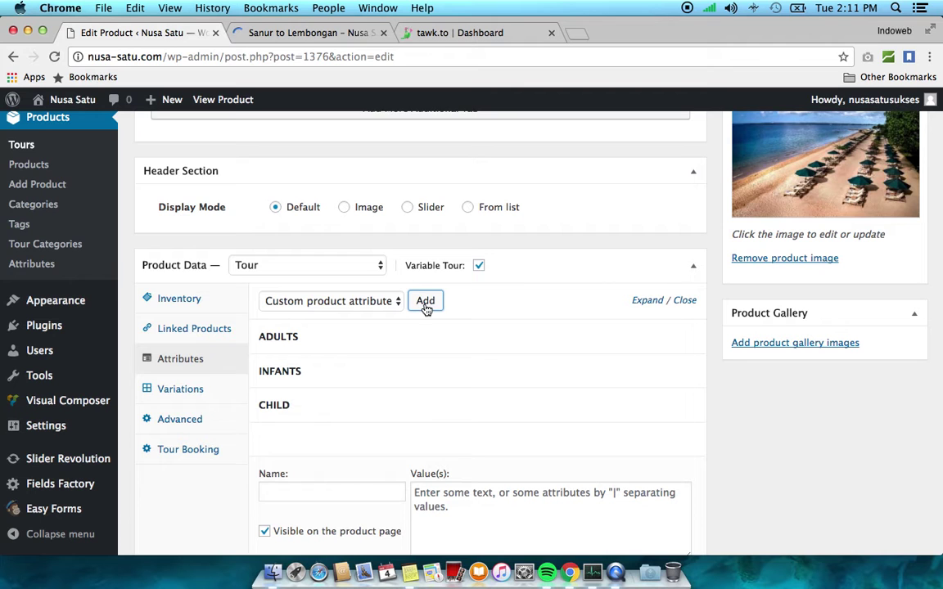
scroll(433, 415, down, 2)
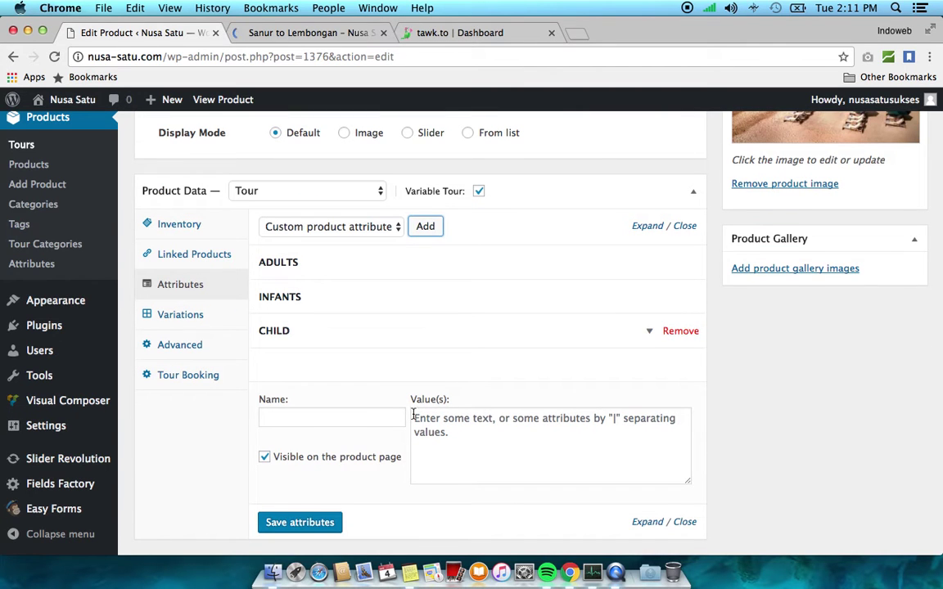
click(364, 418)
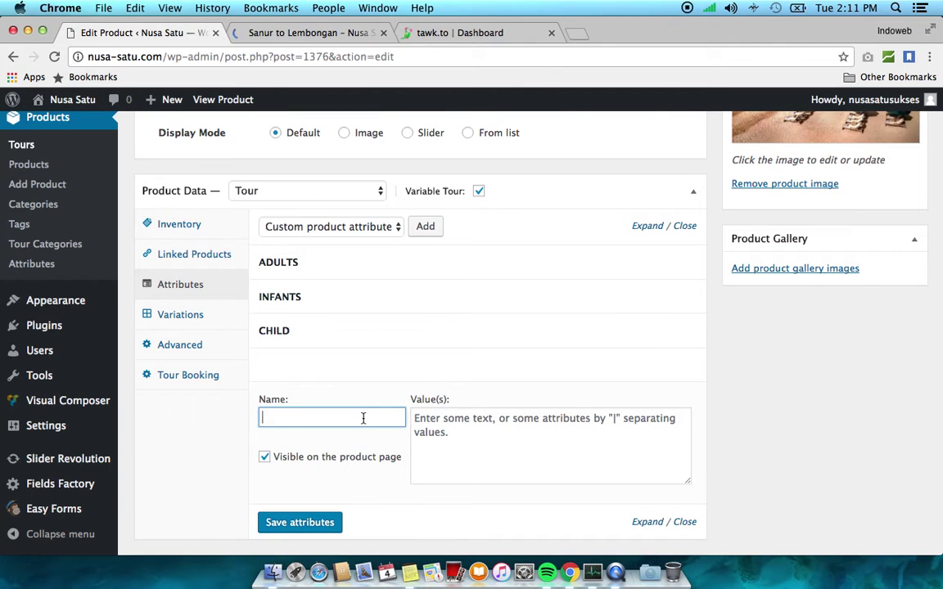
text(LANUT)
key(BackSpace)
text(JUT USIA)
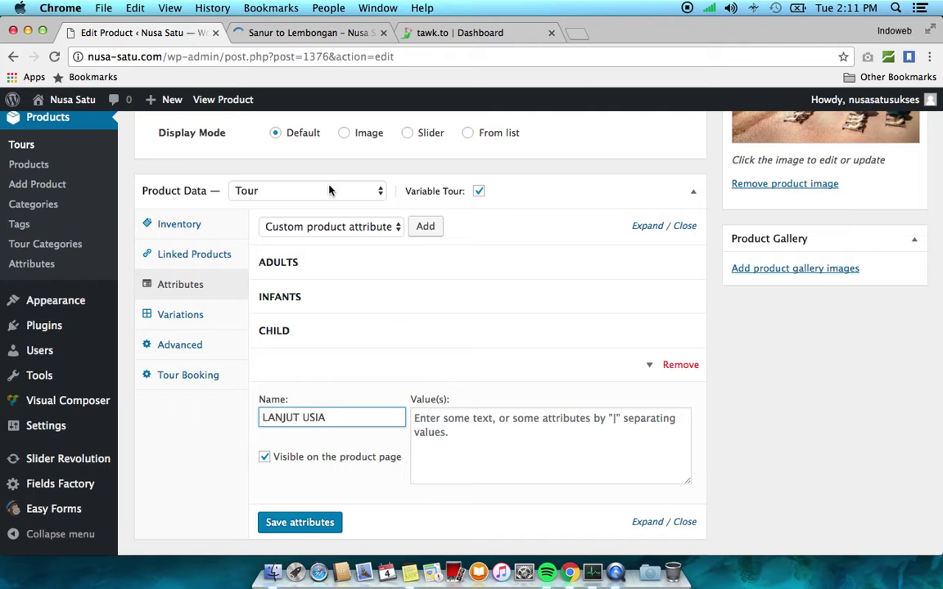
Recheck the live page's booking form, then return to the product's attributes
click(309, 34)
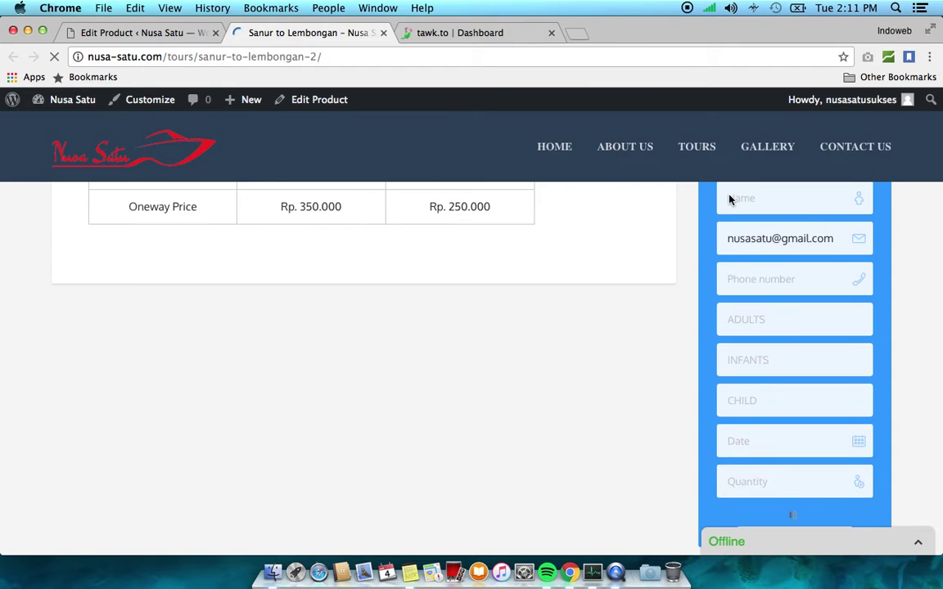
scroll(730, 200, up, 2)
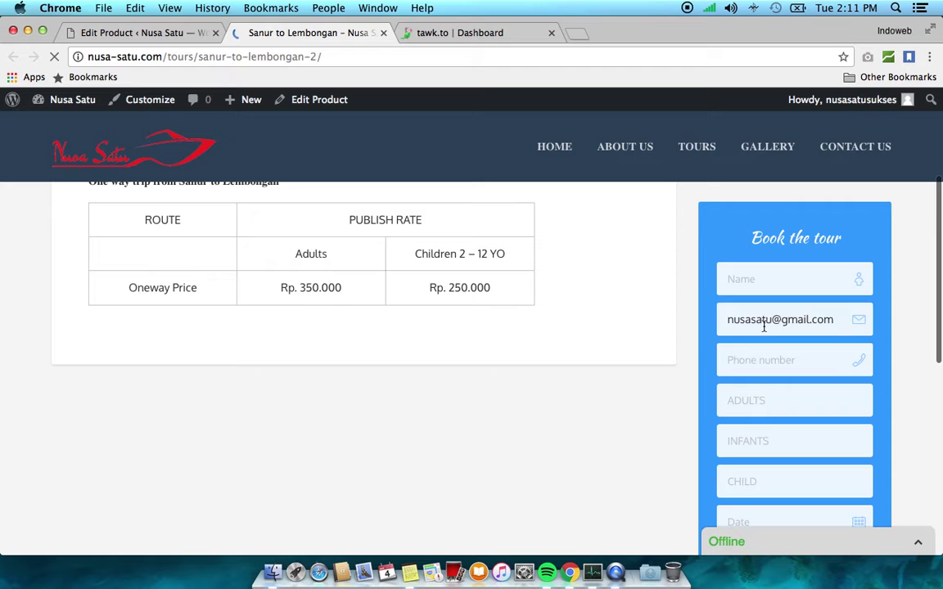
scroll(768, 362, down, 2)
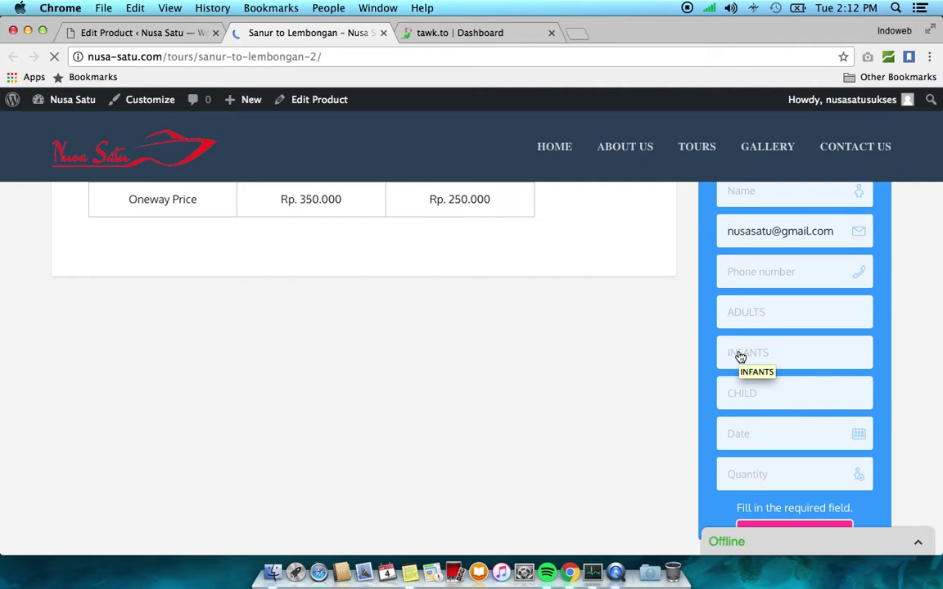
click(160, 31)
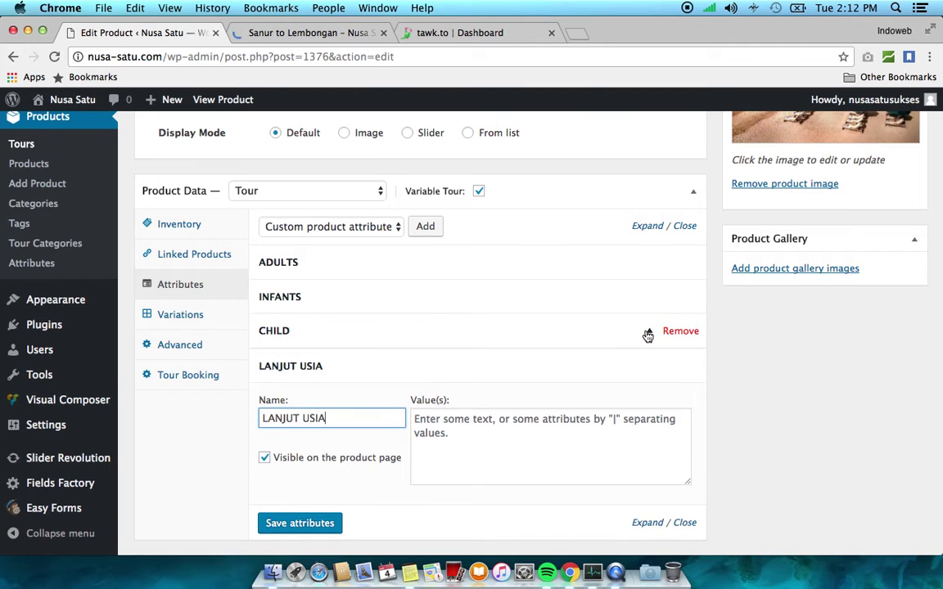
Check CHILD's choices on the live form and append '| 3' to the CHILD attribute's values
click(647, 333)
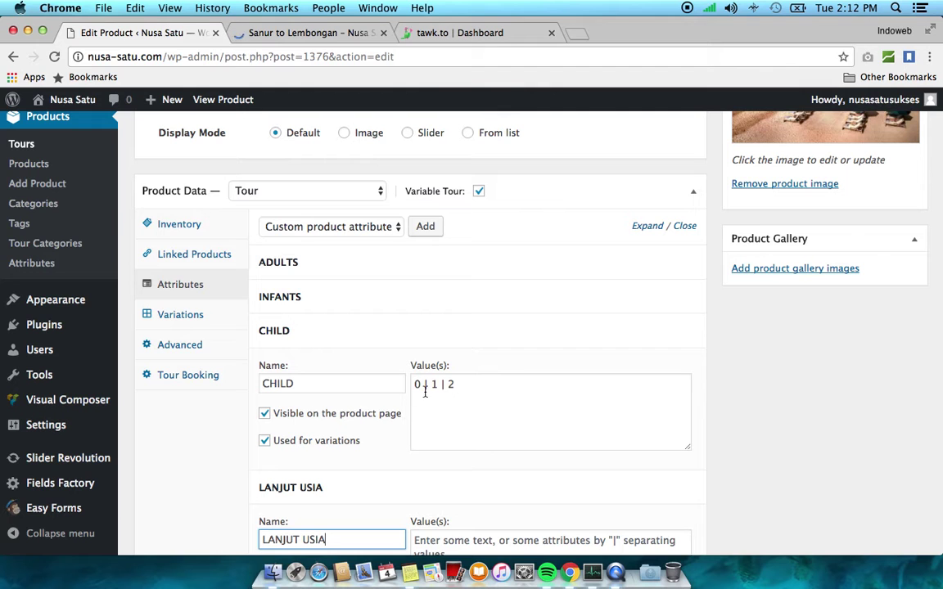
click(337, 34)
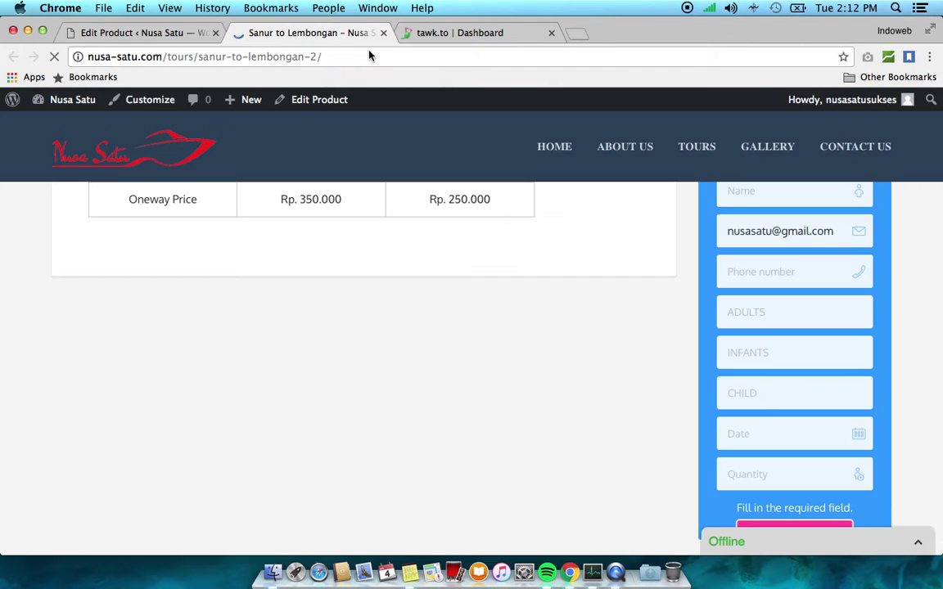
click(791, 402)
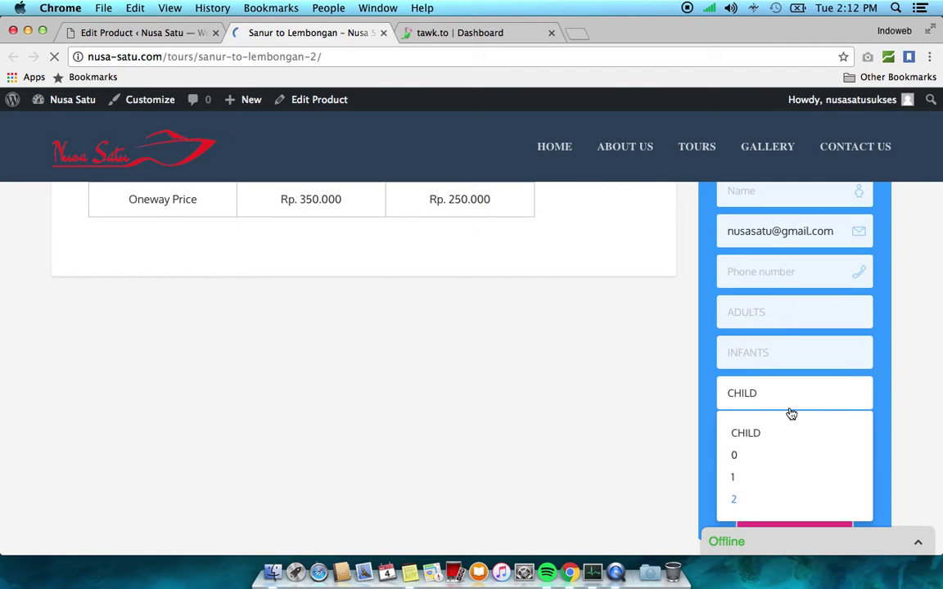
click(189, 33)
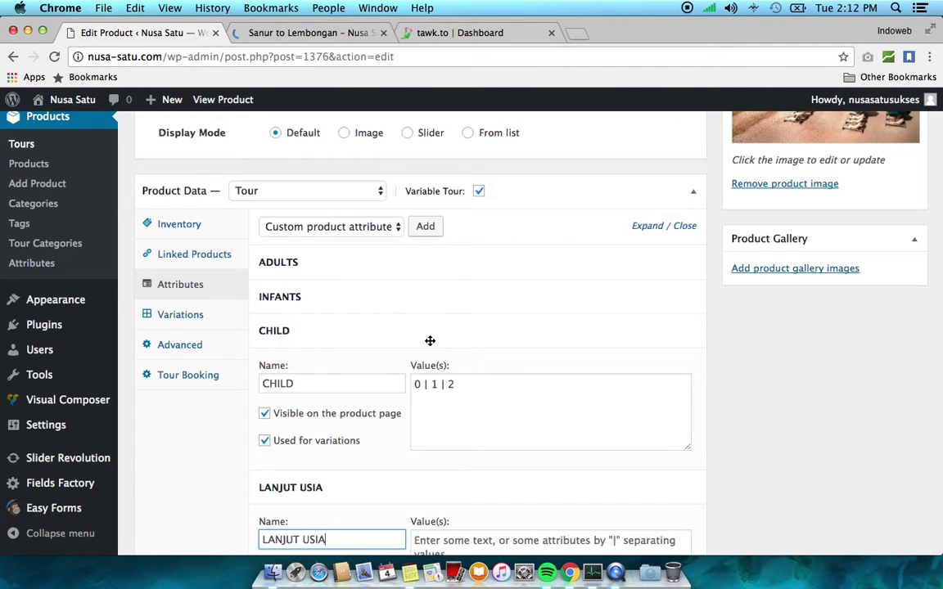
click(471, 388)
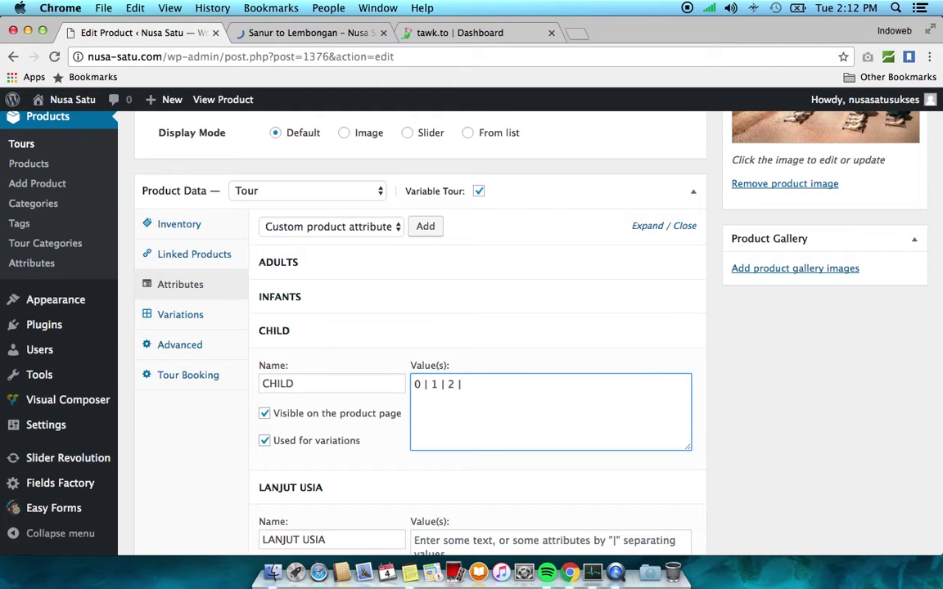
text(| 3)
click(647, 339)
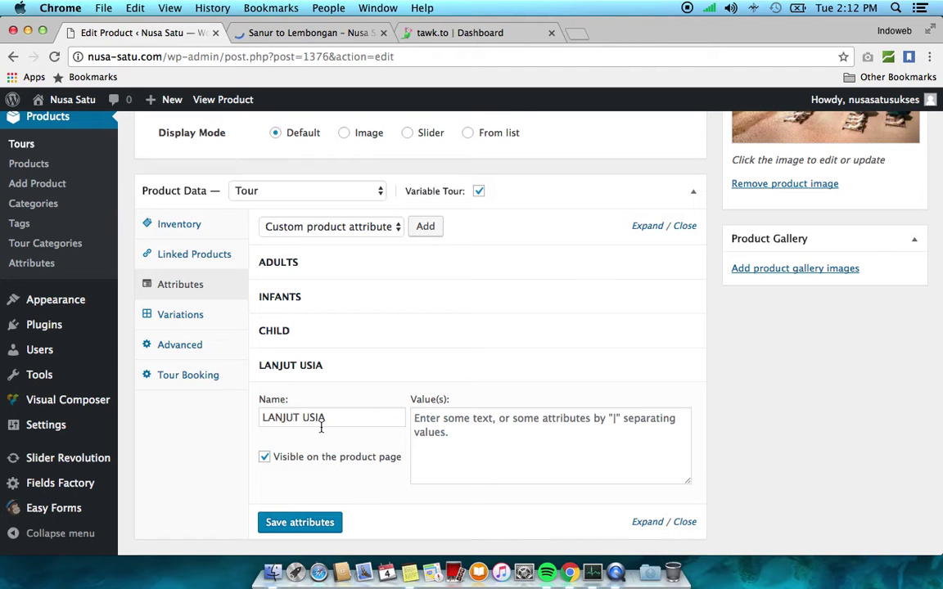
Give LANJUT USIA the values 0 | 1 | 2 and save the attributes
click(448, 435)
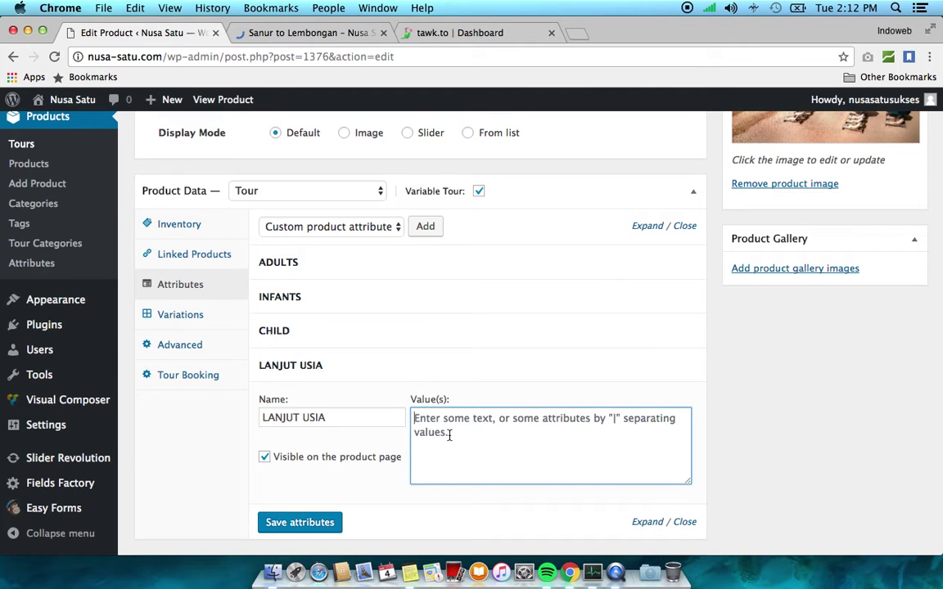
text(0 |)
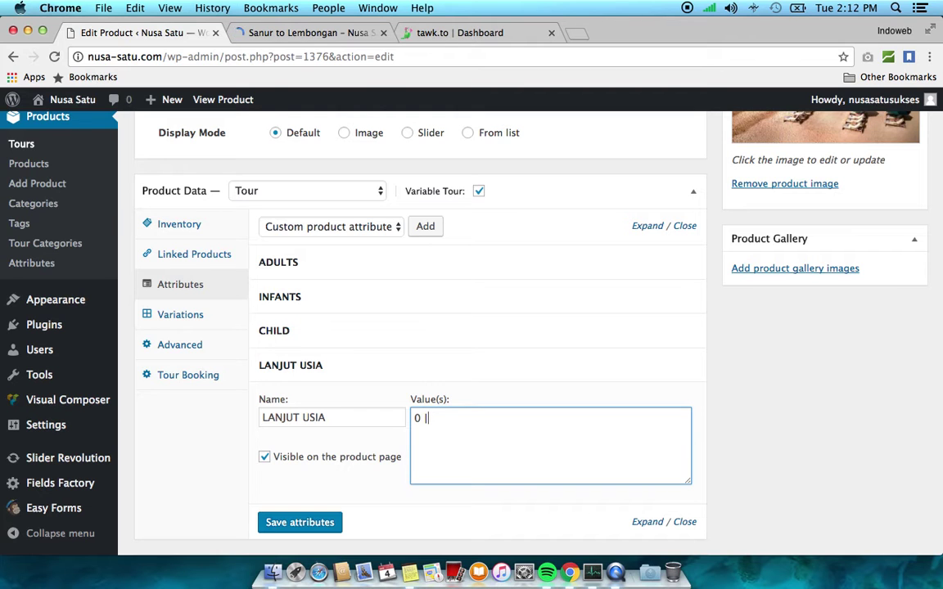
text( 1 | 2)
click(312, 531)
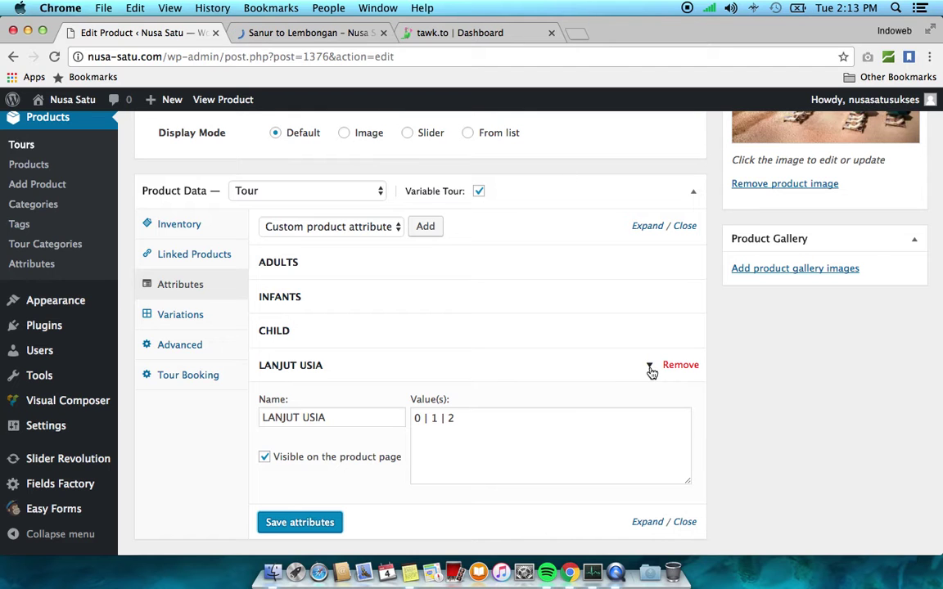
Review the CHILD values, the live booking form and the product's existing variations
click(650, 362)
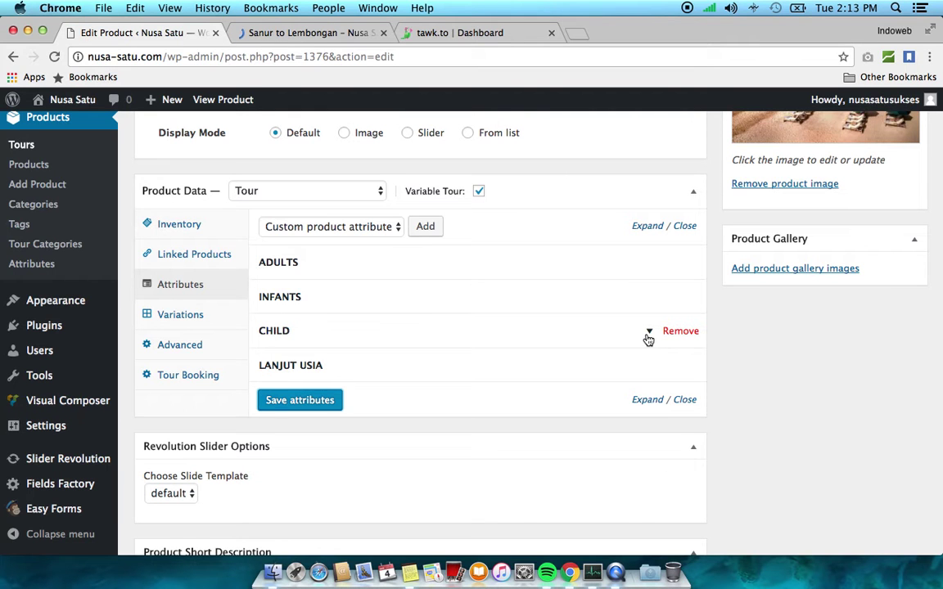
click(648, 333)
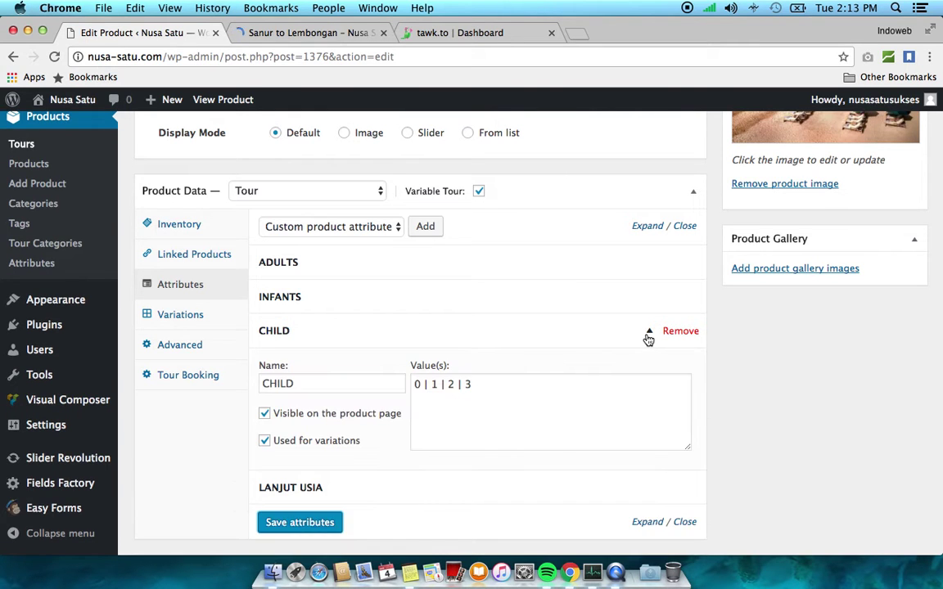
click(177, 320)
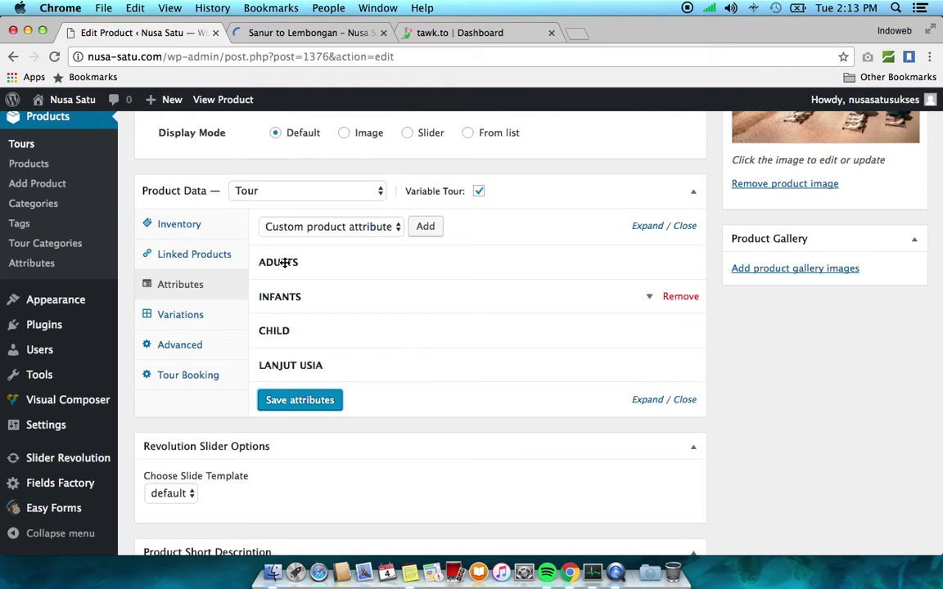
click(287, 33)
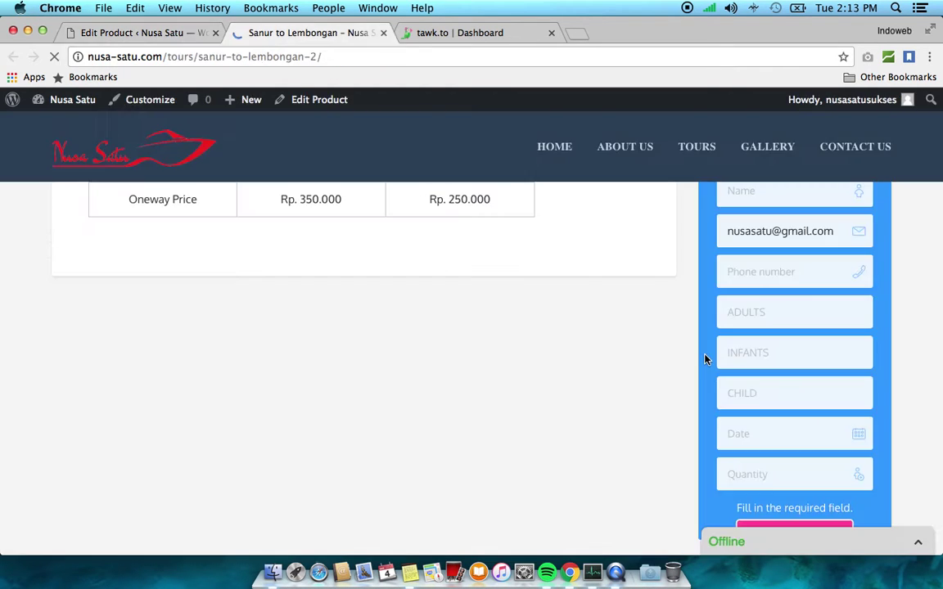
click(185, 33)
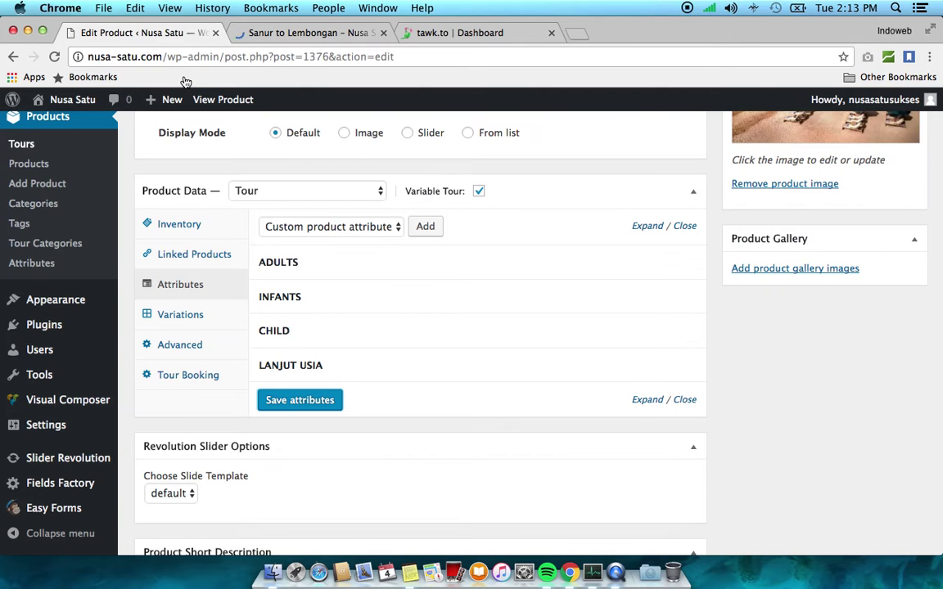
click(182, 315)
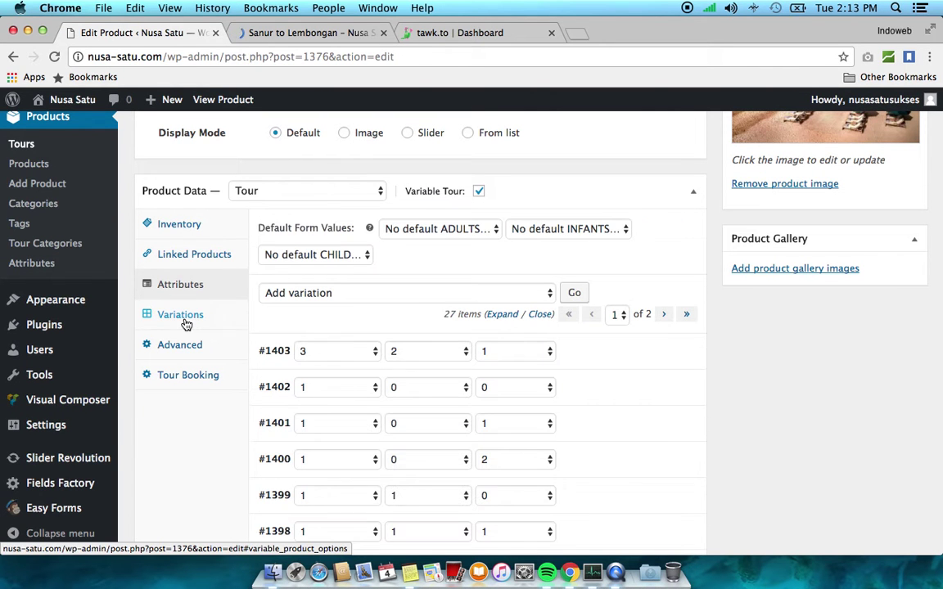
click(215, 287)
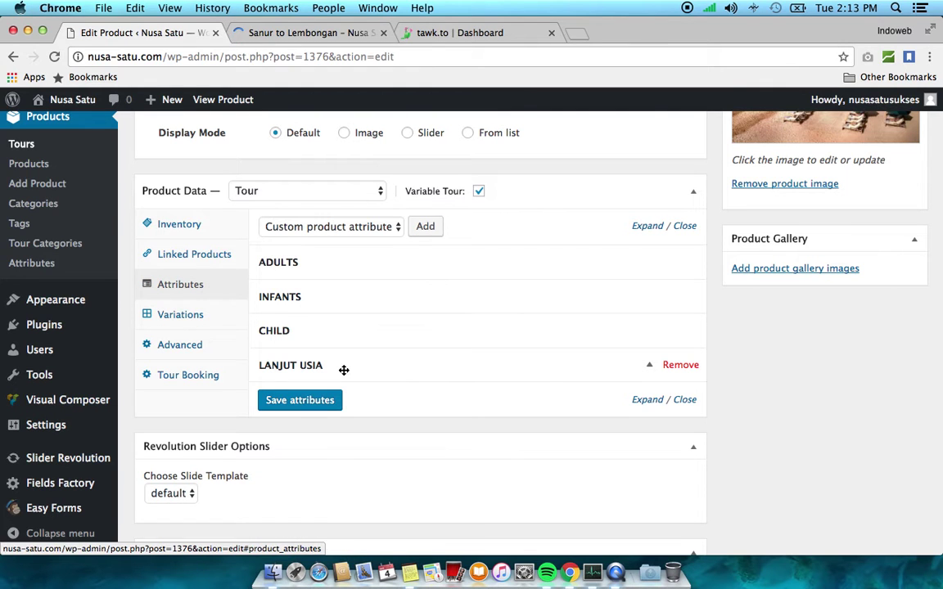
Tick 'Used for variations' on LANJUT USIA and save the attributes
click(650, 377)
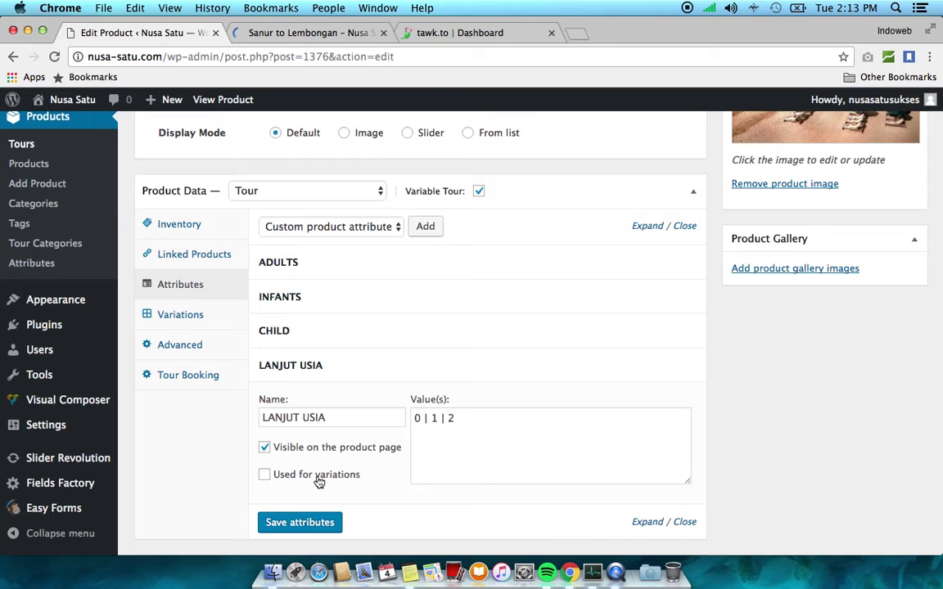
click(318, 478)
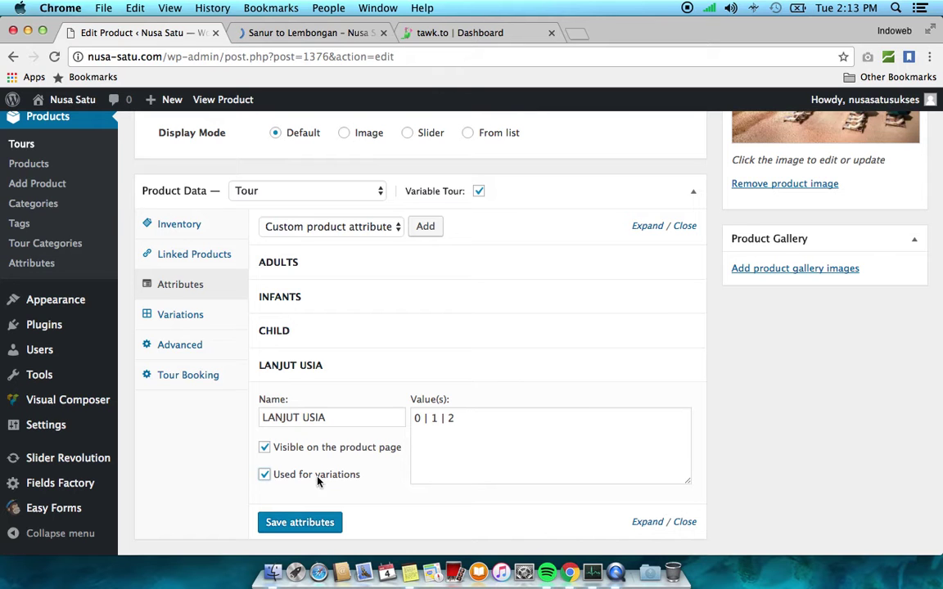
click(302, 530)
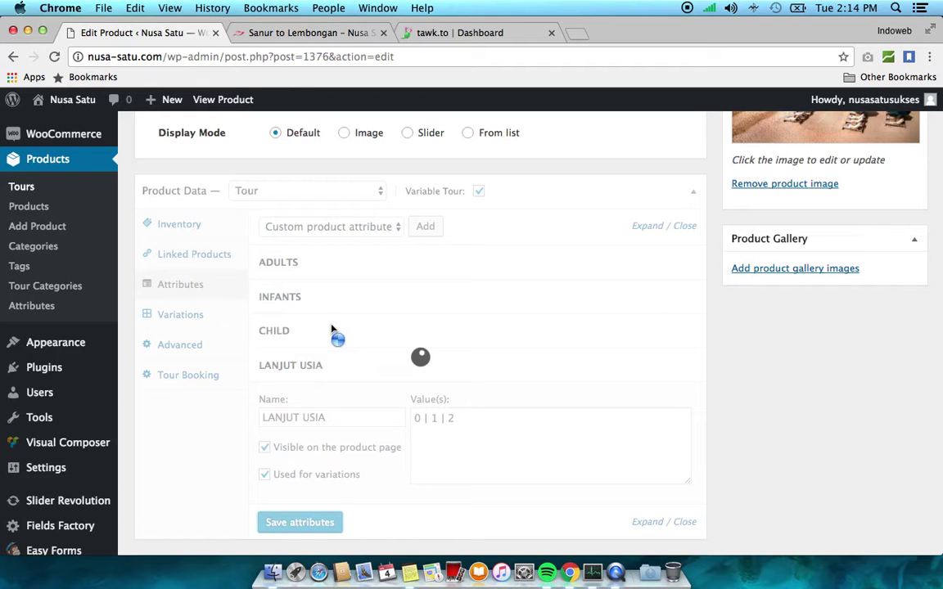
scroll(351, 331, down, 2)
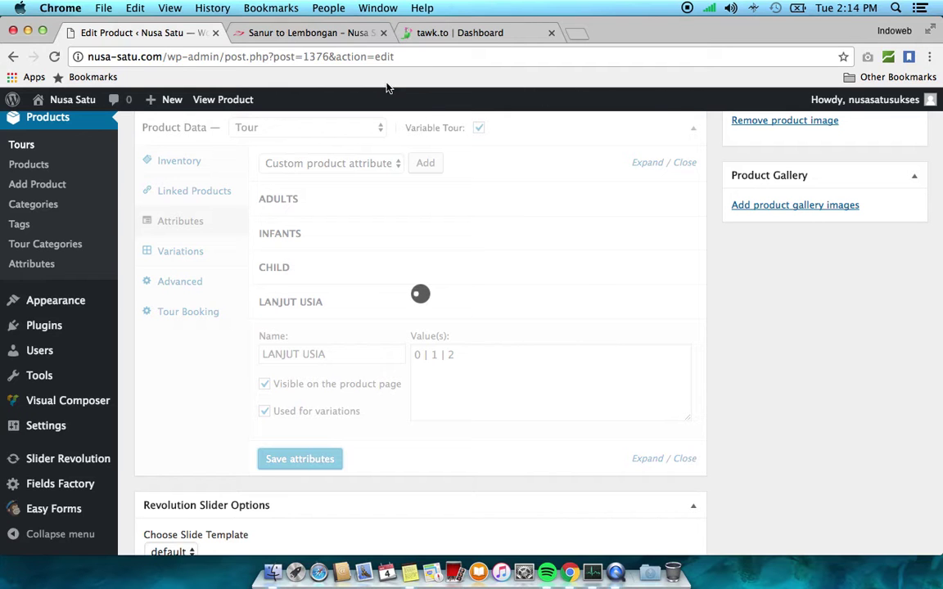
click(350, 34)
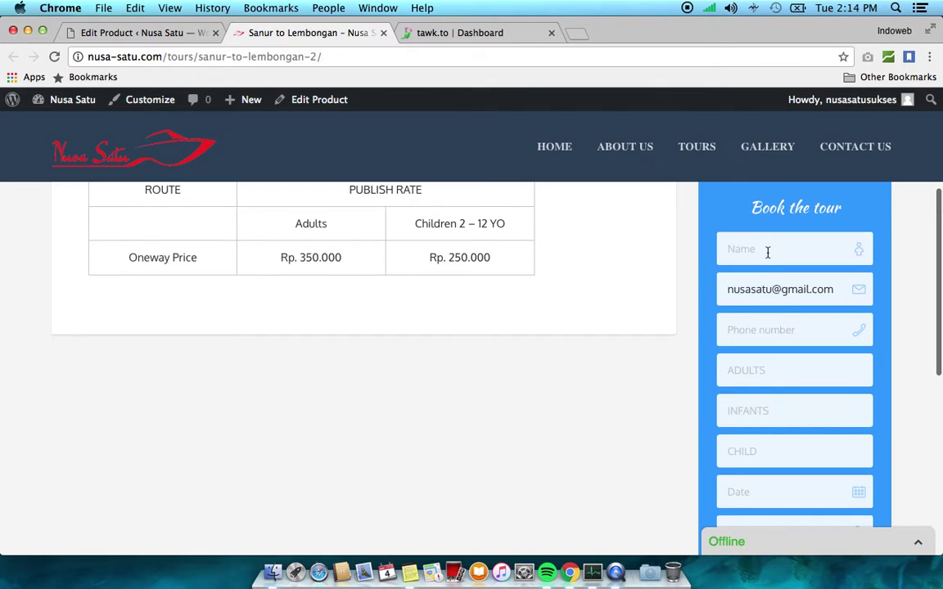
click(770, 324)
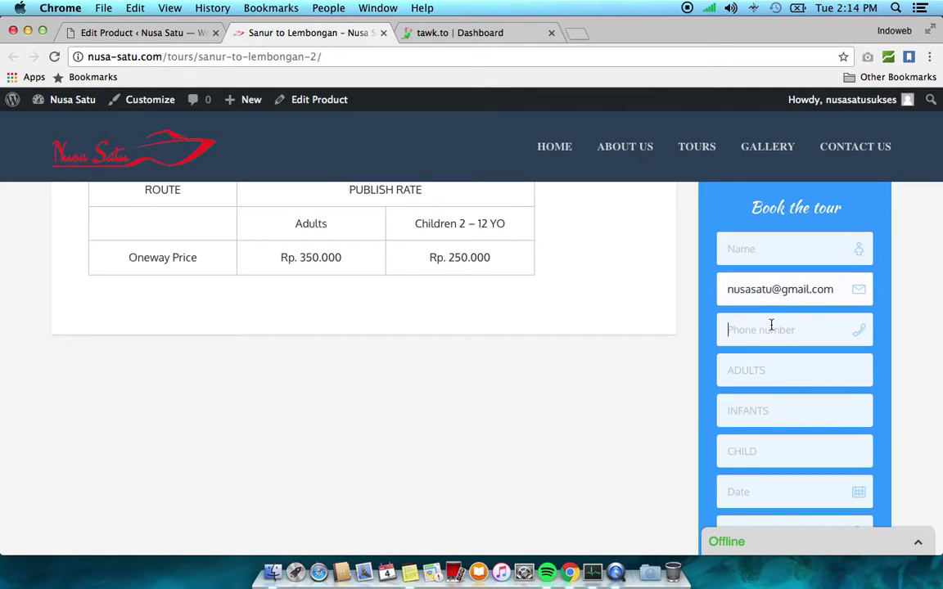
scroll(771, 328, down, 1)
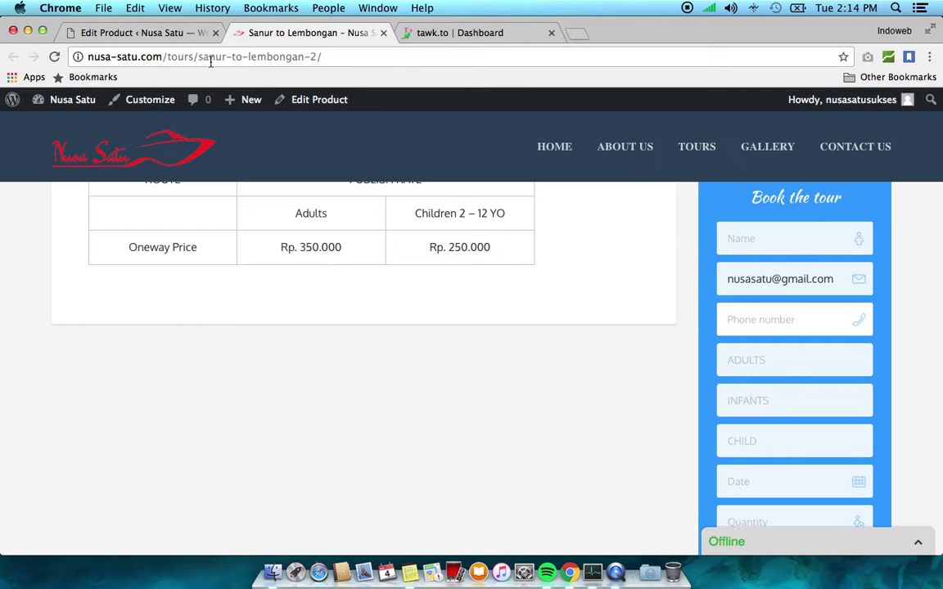
click(148, 33)
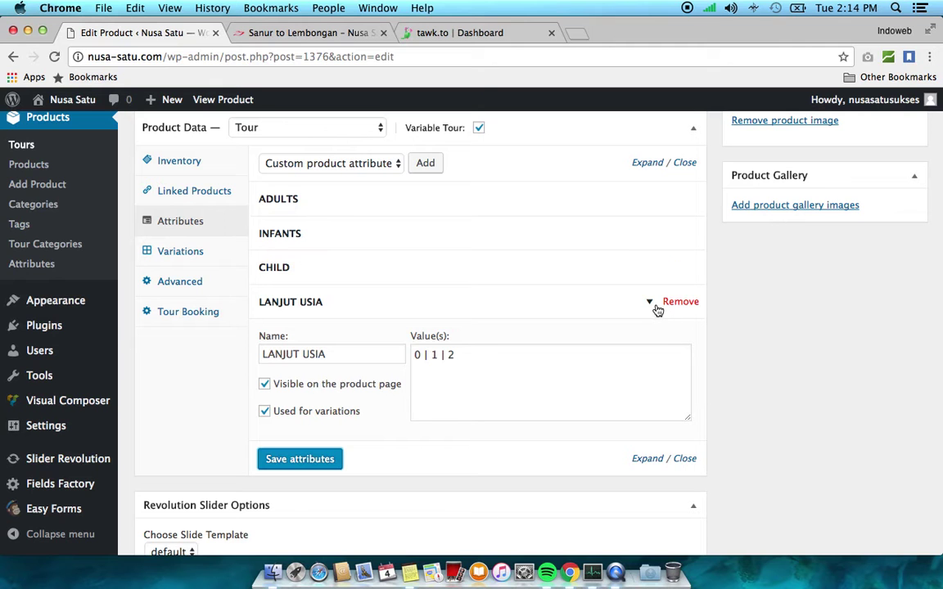
click(653, 309)
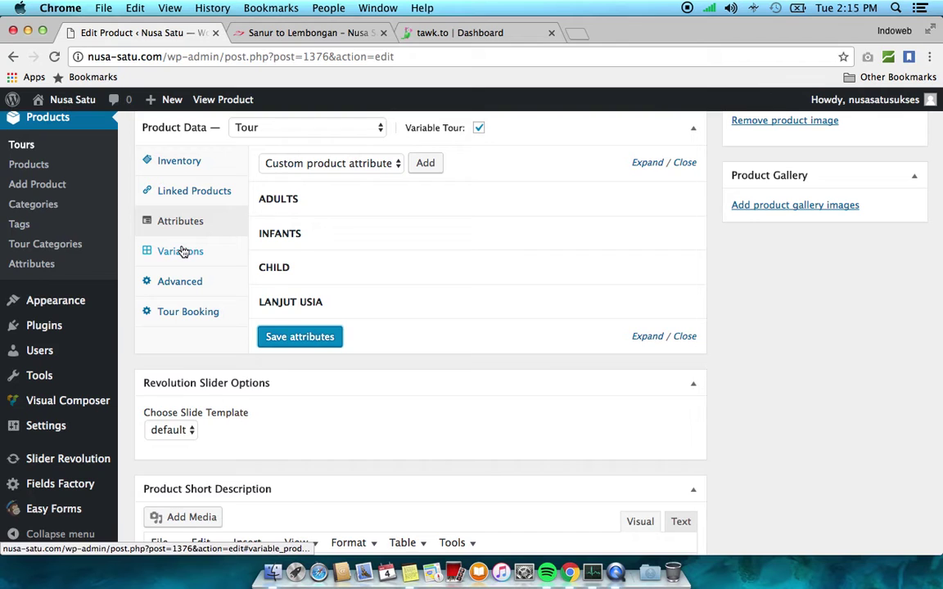
Run 'Delete all variations' on the tour product and confirm both warnings
click(182, 251)
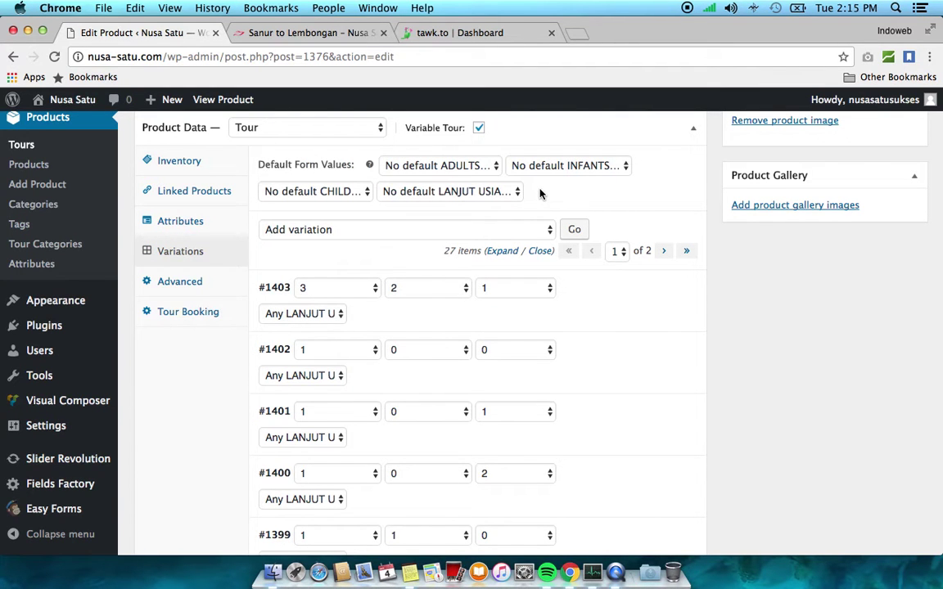
scroll(540, 193, up, 1)
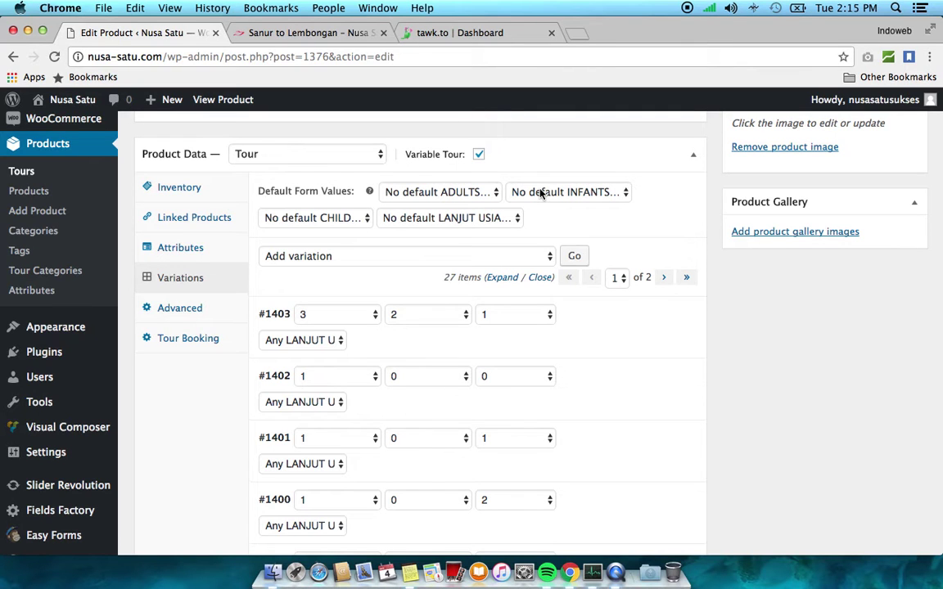
click(379, 255)
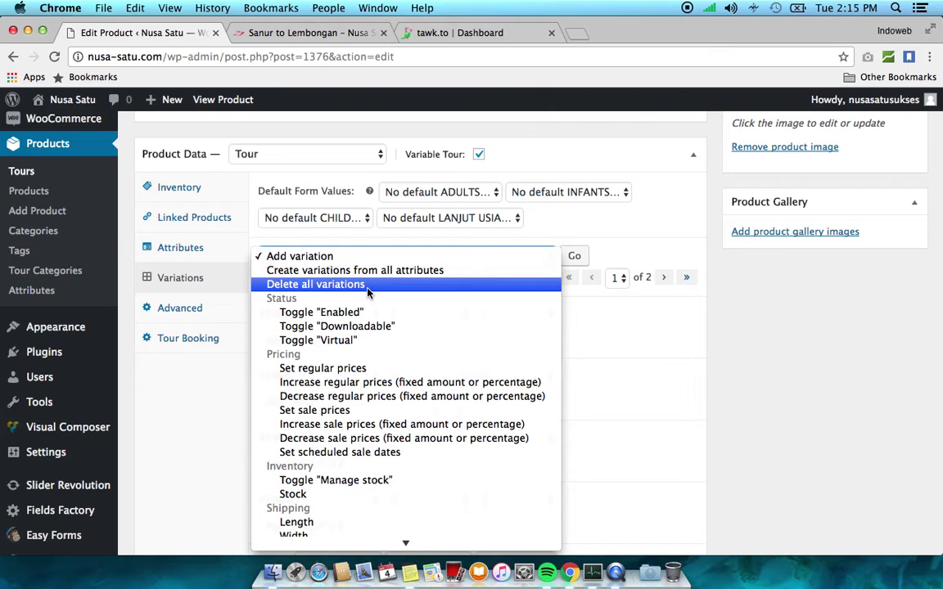
click(368, 287)
click(575, 258)
click(601, 217)
click(601, 219)
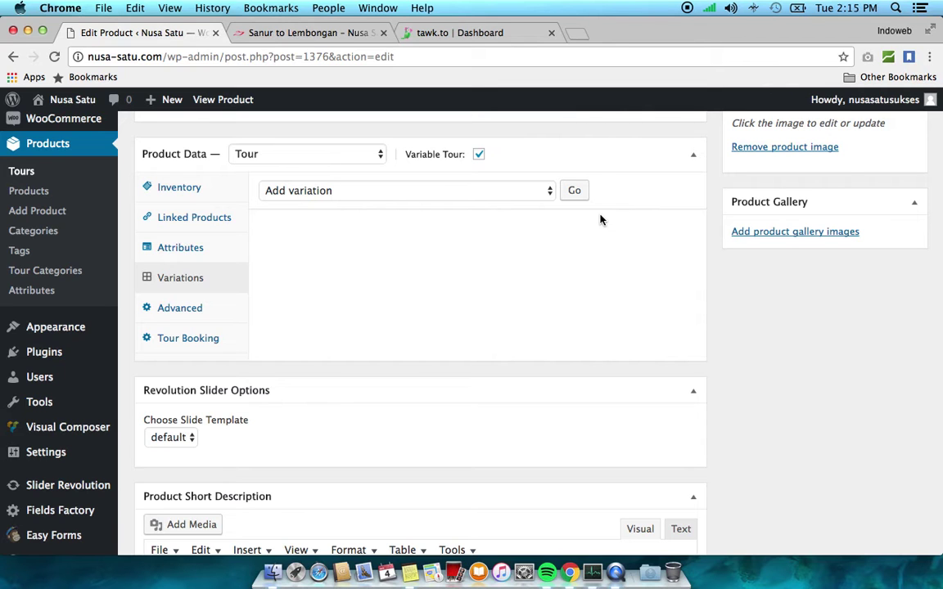
click(472, 196)
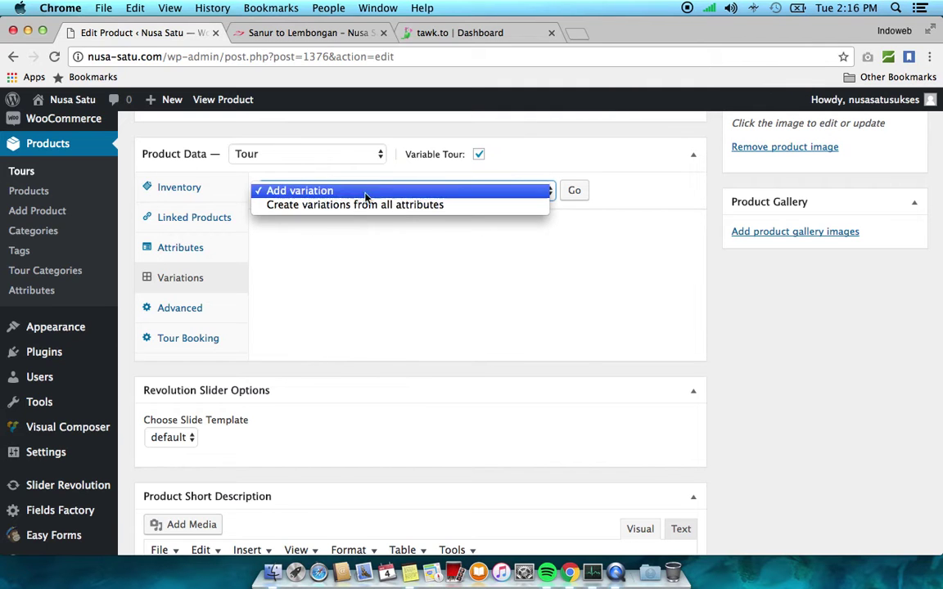
click(404, 246)
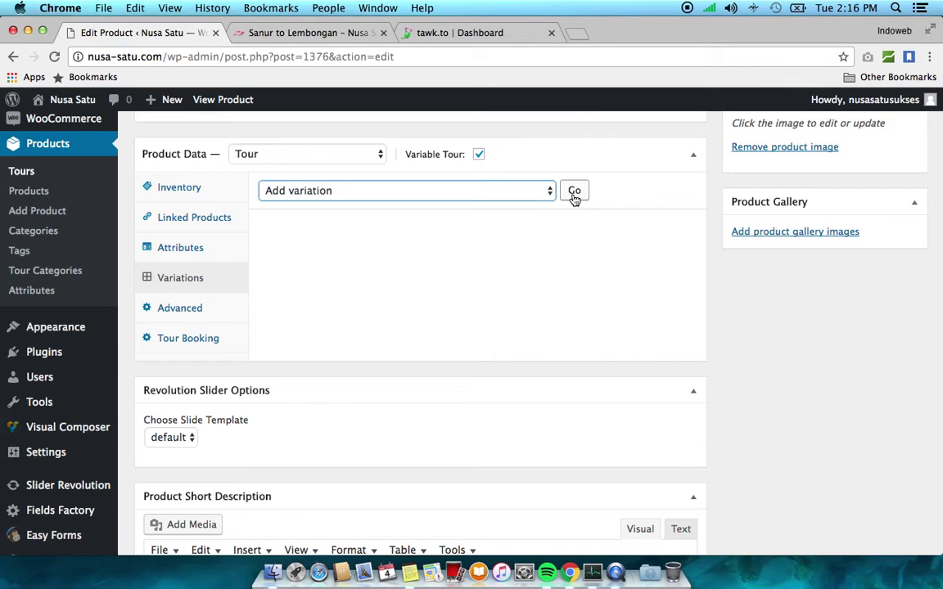
Add variation #1470 with ADULTS 1, INFANTS 0, CHILD 1 and LANJUT USIA 0
click(475, 195)
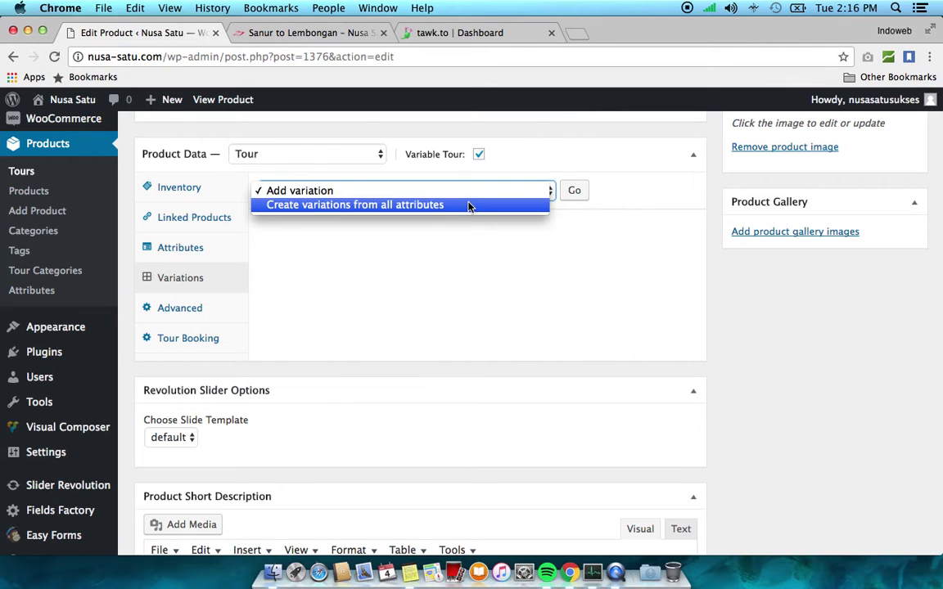
click(510, 290)
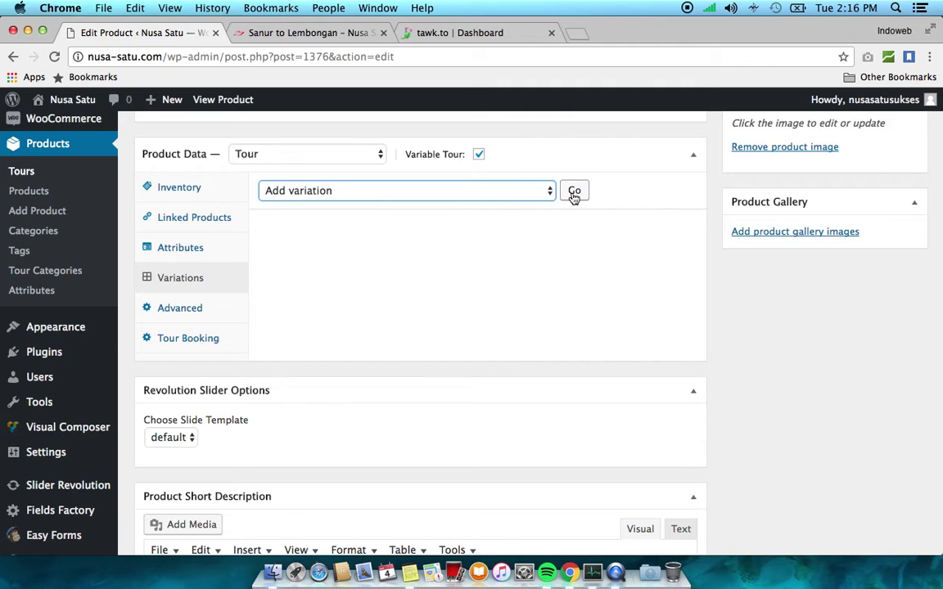
click(575, 194)
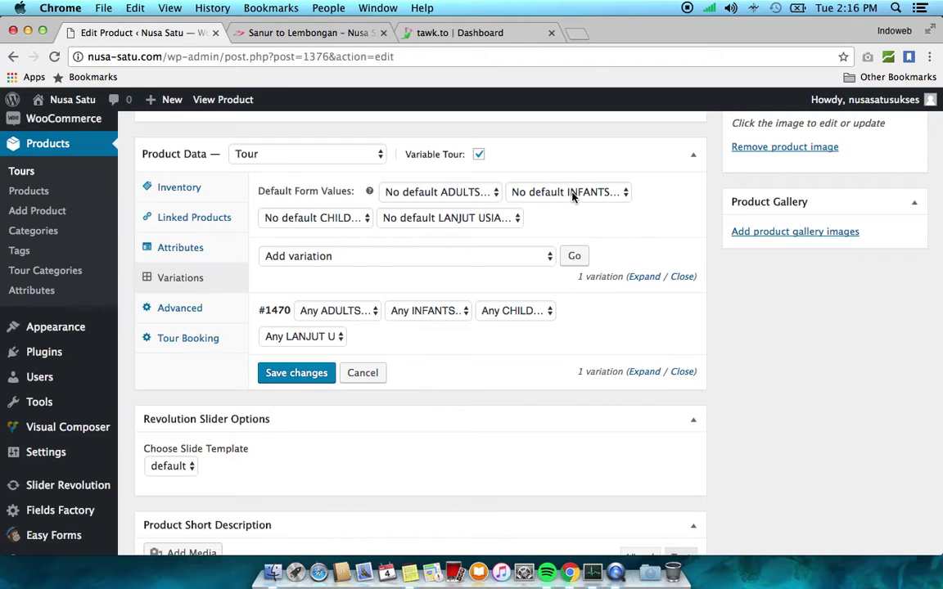
click(357, 314)
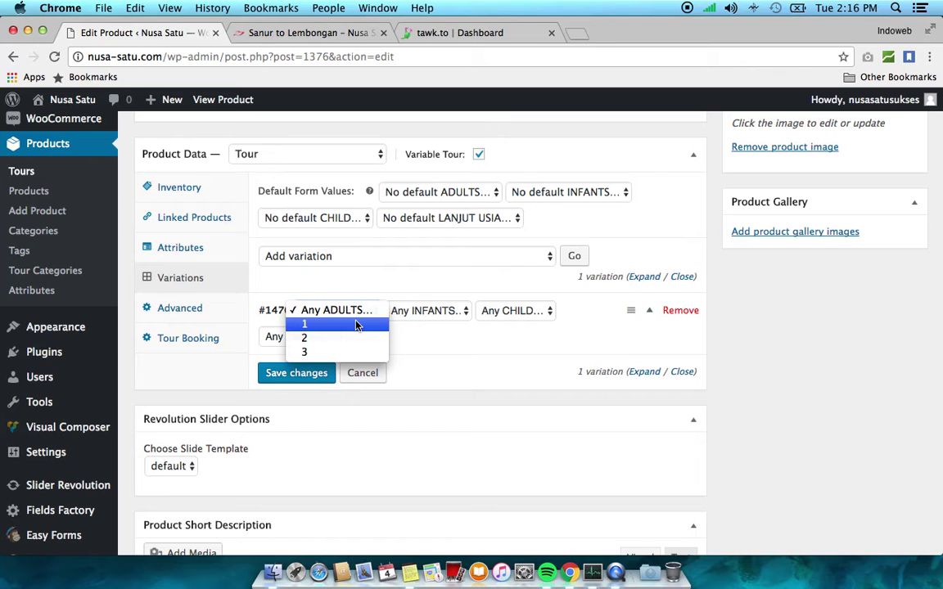
click(357, 326)
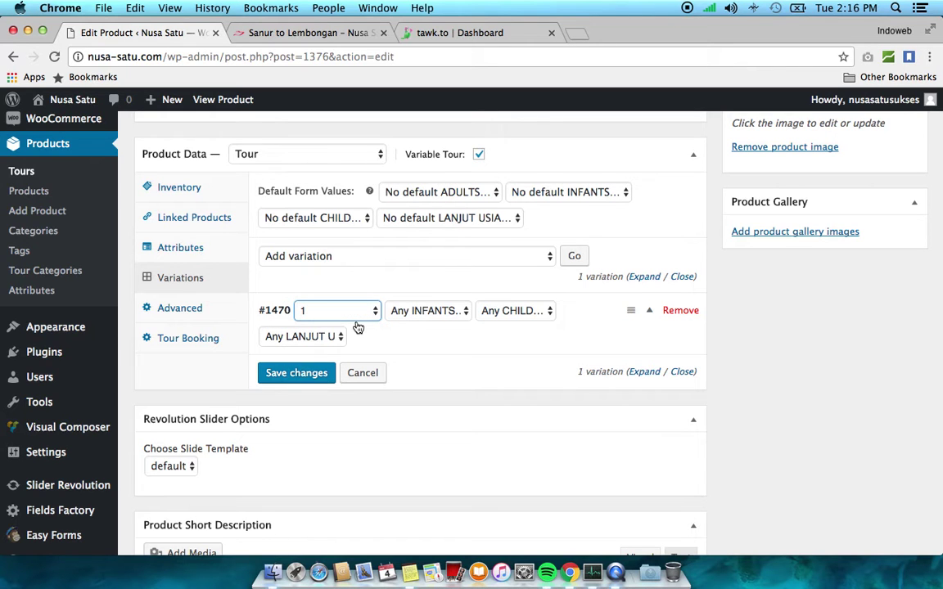
click(454, 317)
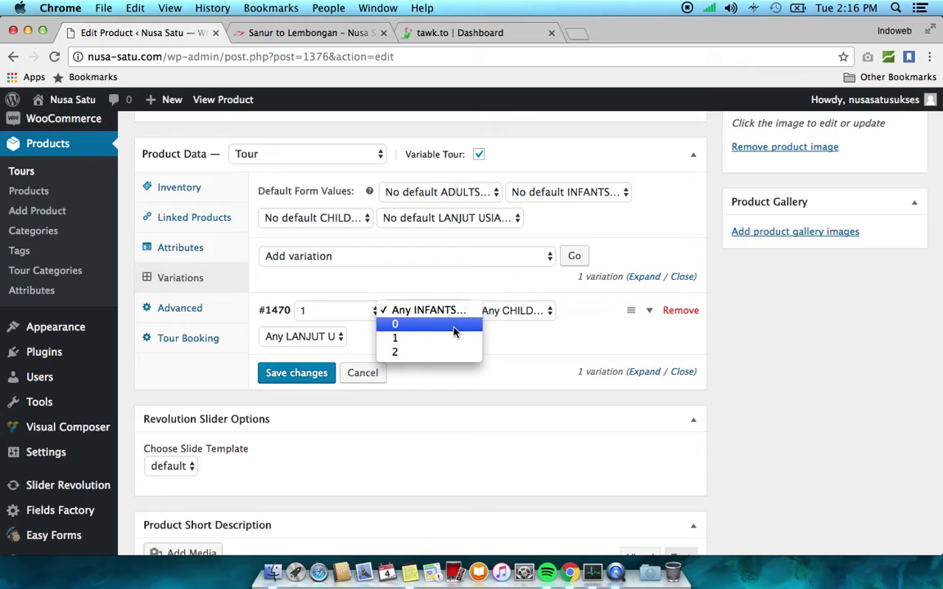
click(454, 329)
click(533, 320)
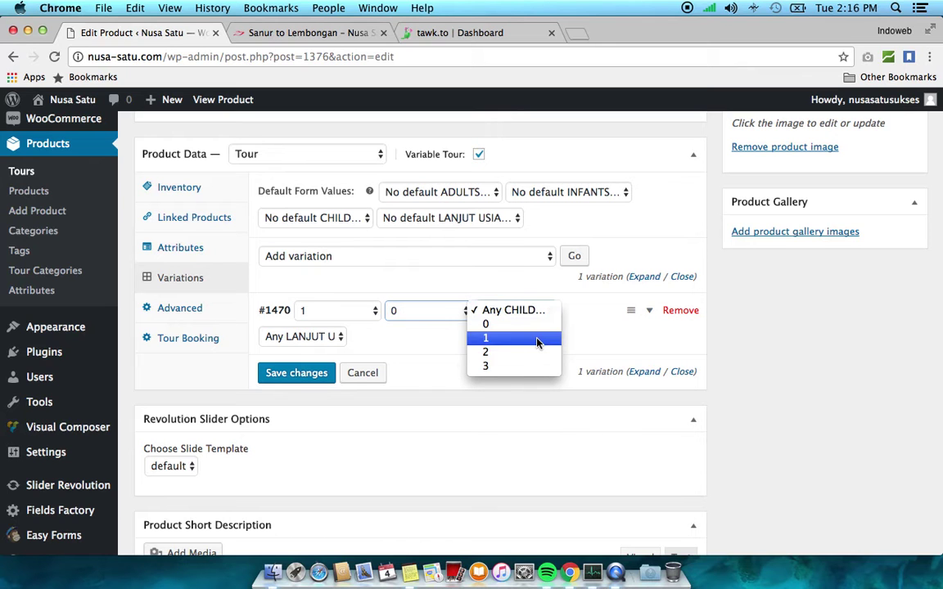
click(539, 340)
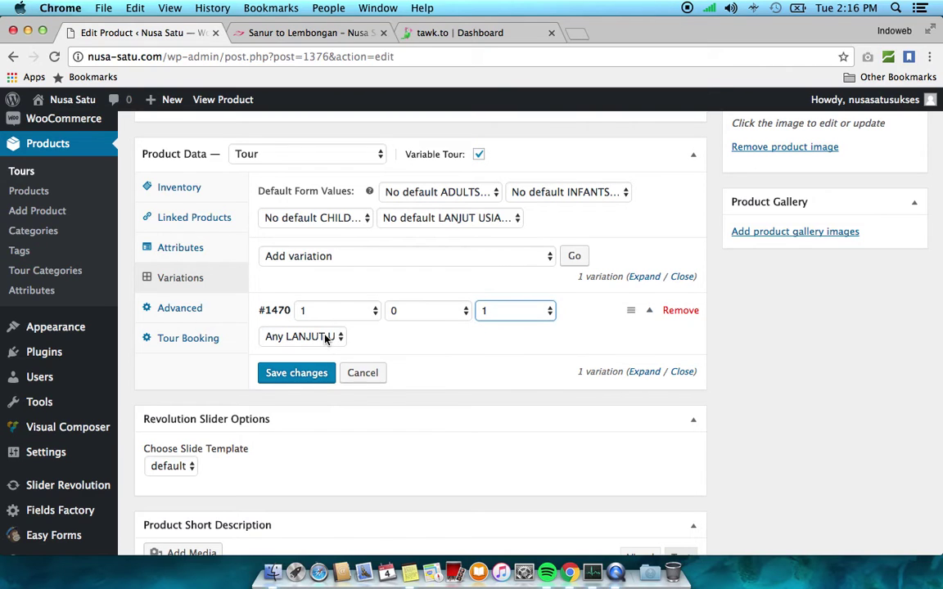
click(297, 337)
click(324, 352)
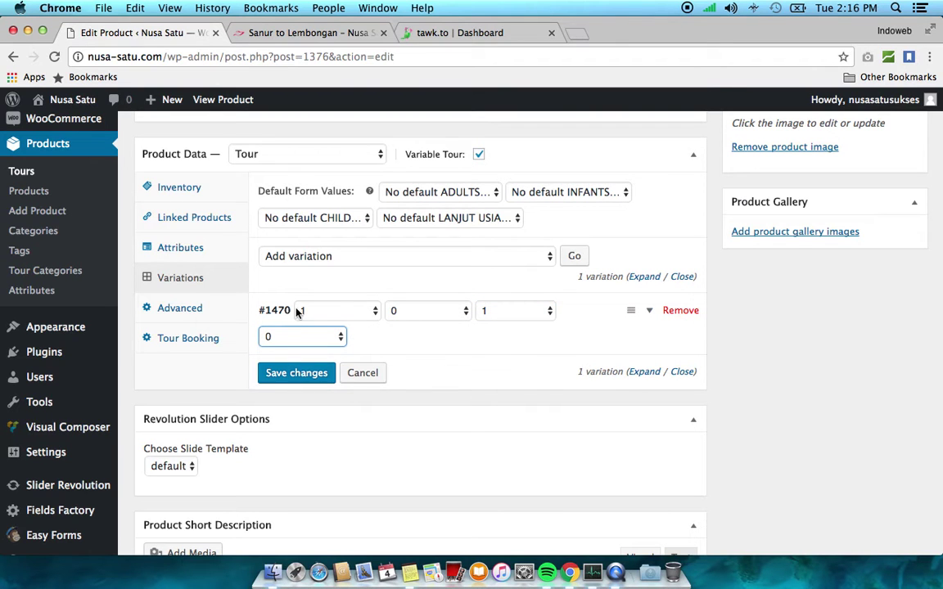
Confirm variation #1470's 1/0/1/0 selections and expand it to show its price fields
click(321, 310)
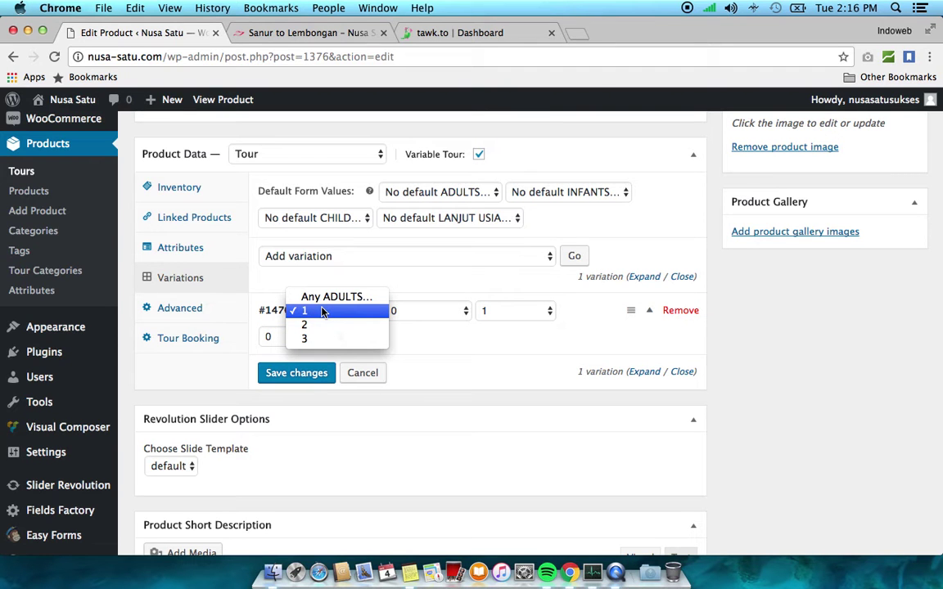
click(322, 311)
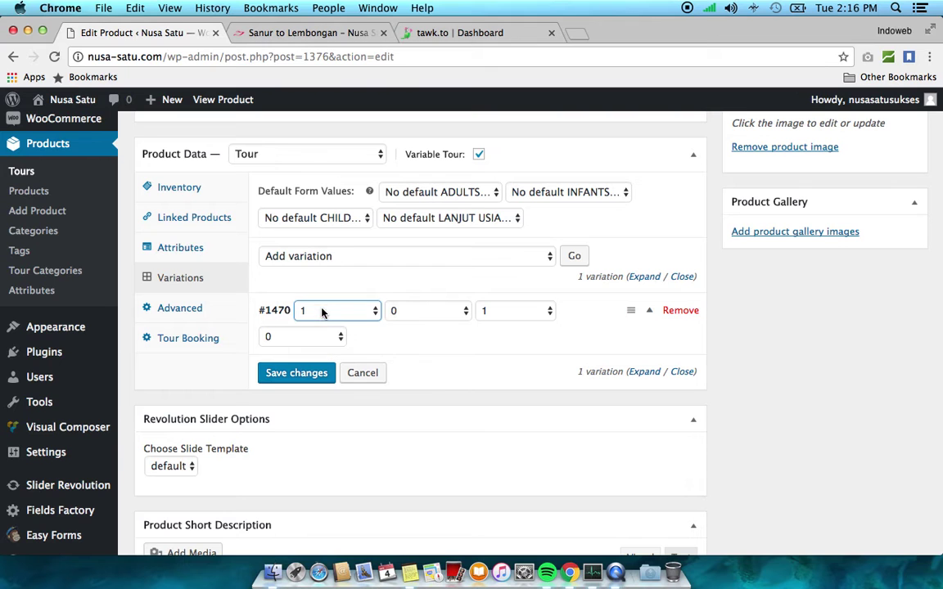
click(457, 311)
click(512, 318)
click(512, 311)
click(512, 314)
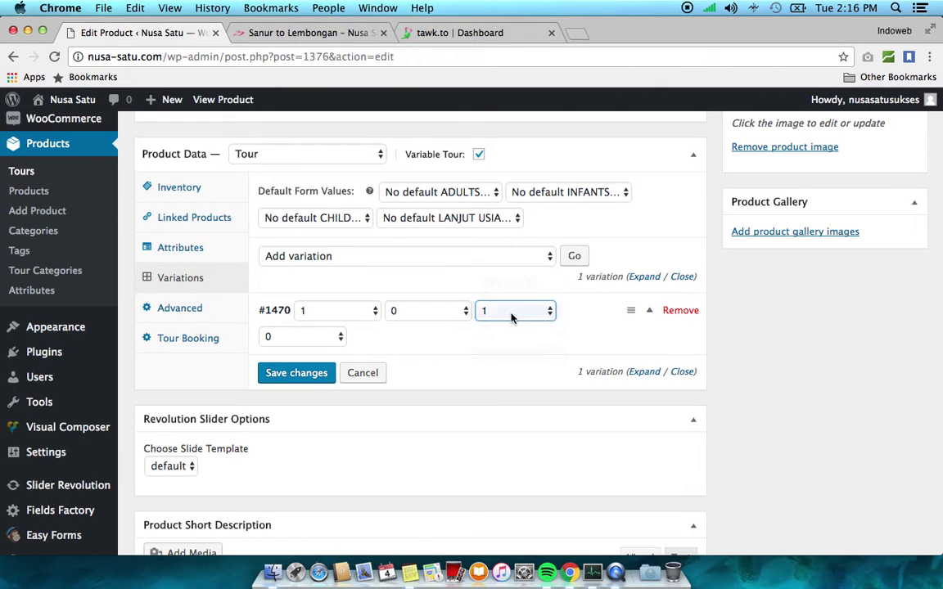
click(650, 314)
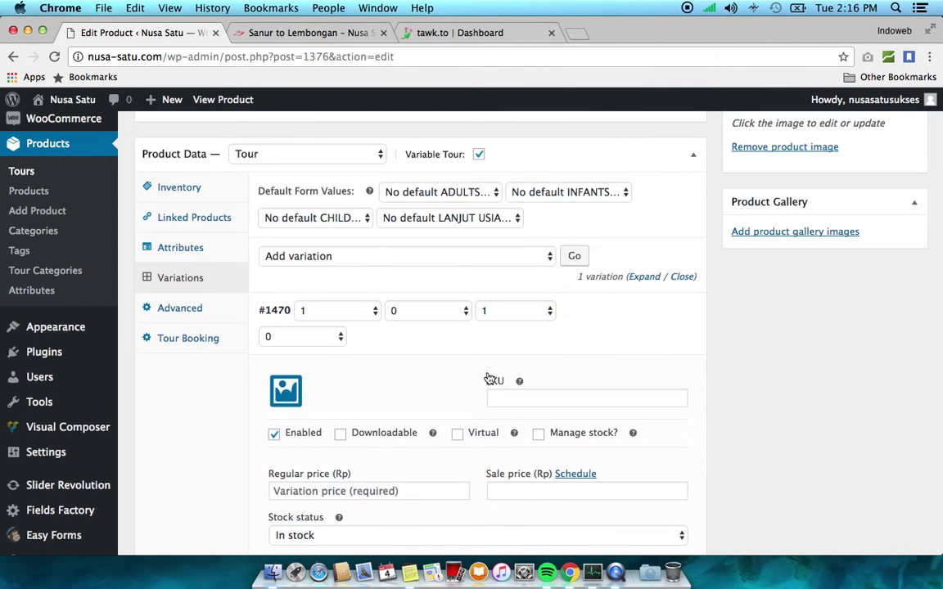
Enter a regular price of 600000 Rp for variation #1470 and collapse it
scroll(439, 334, down, 2)
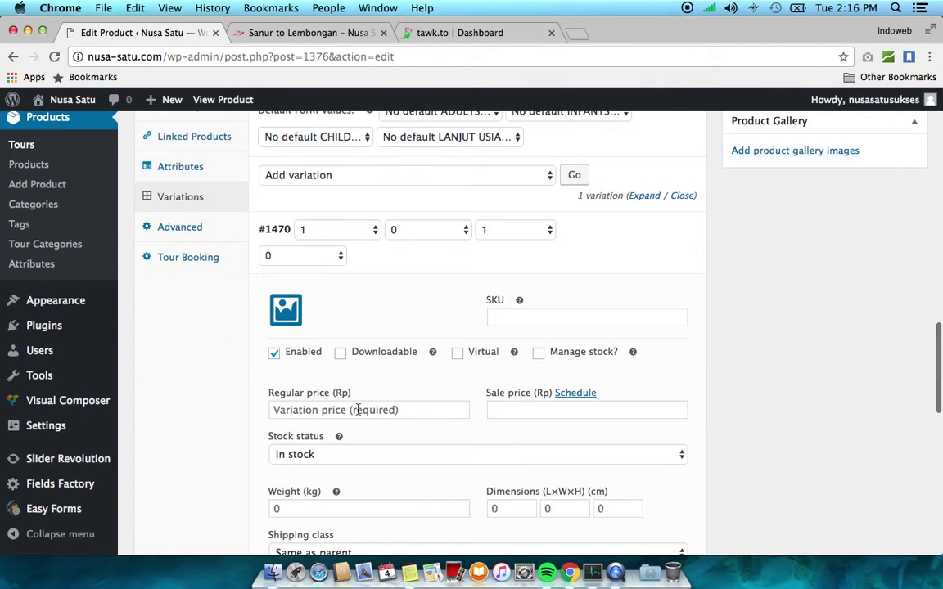
click(392, 408)
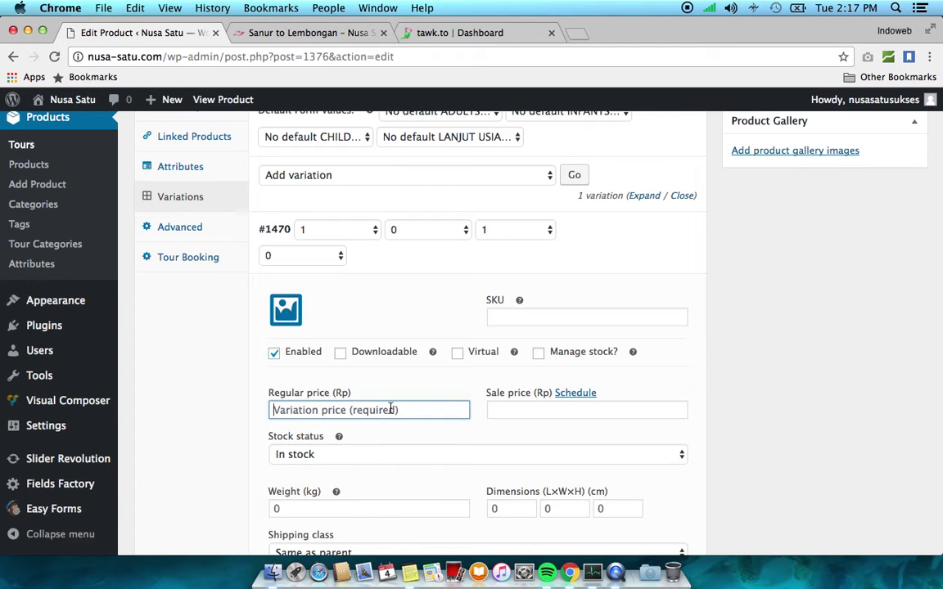
text(600000)
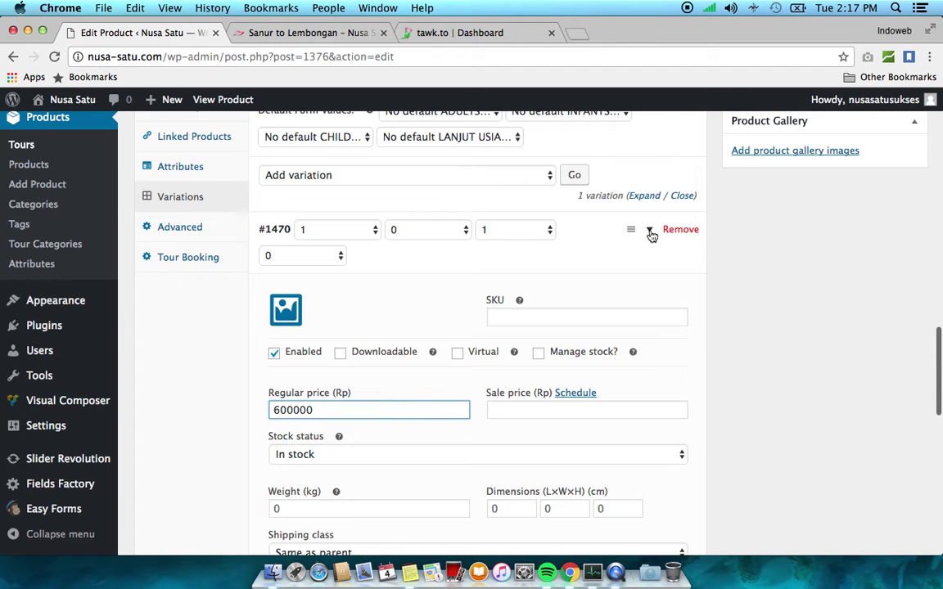
click(651, 233)
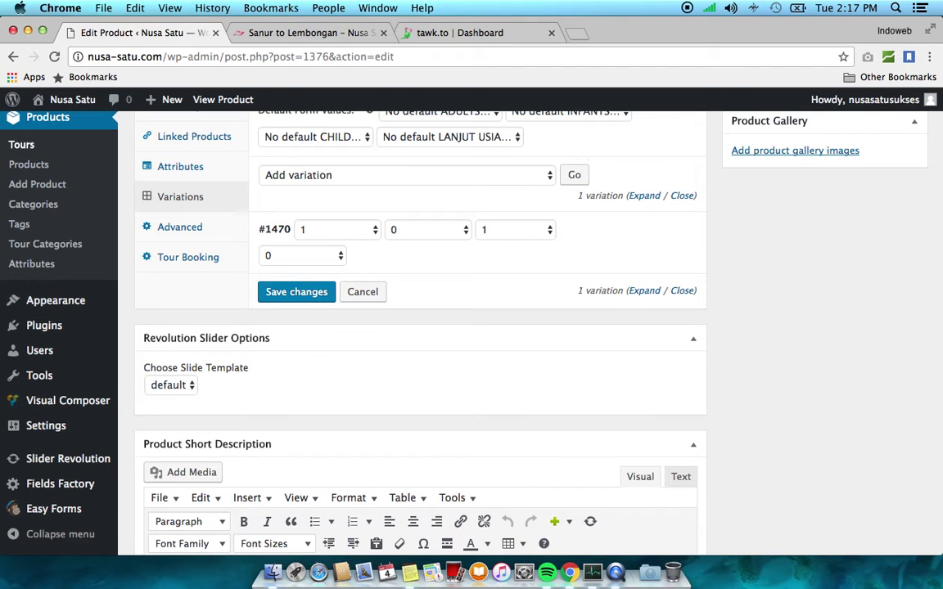
Add variation #1471 with 2 adults, 1 infant, 0 children, 0 seniors and save changes
click(575, 176)
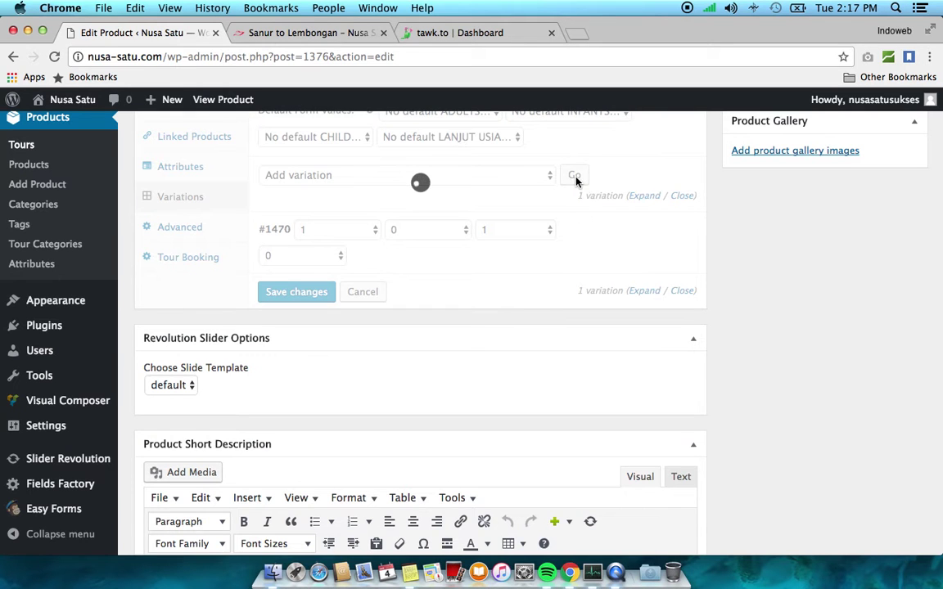
click(360, 235)
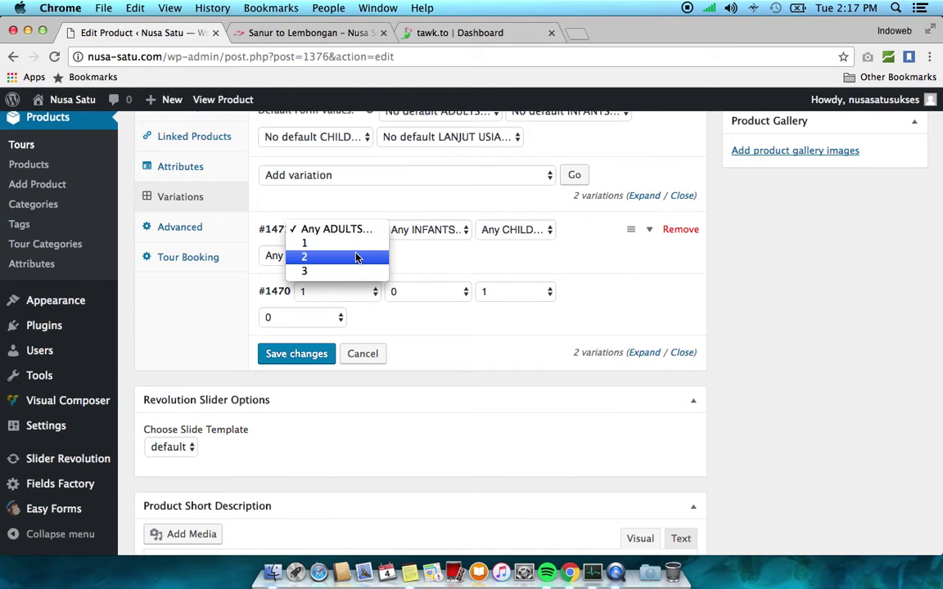
click(358, 257)
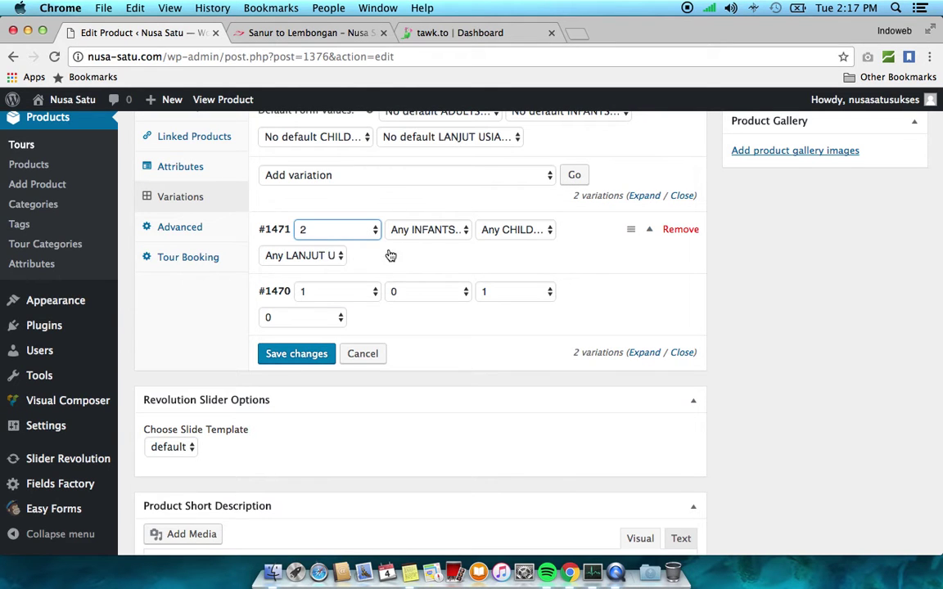
click(413, 230)
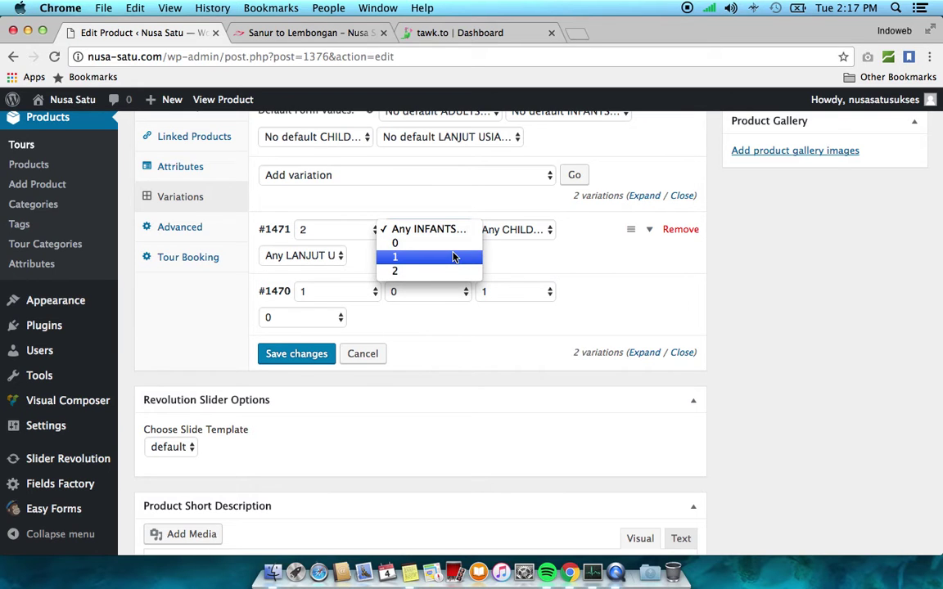
click(452, 257)
click(505, 233)
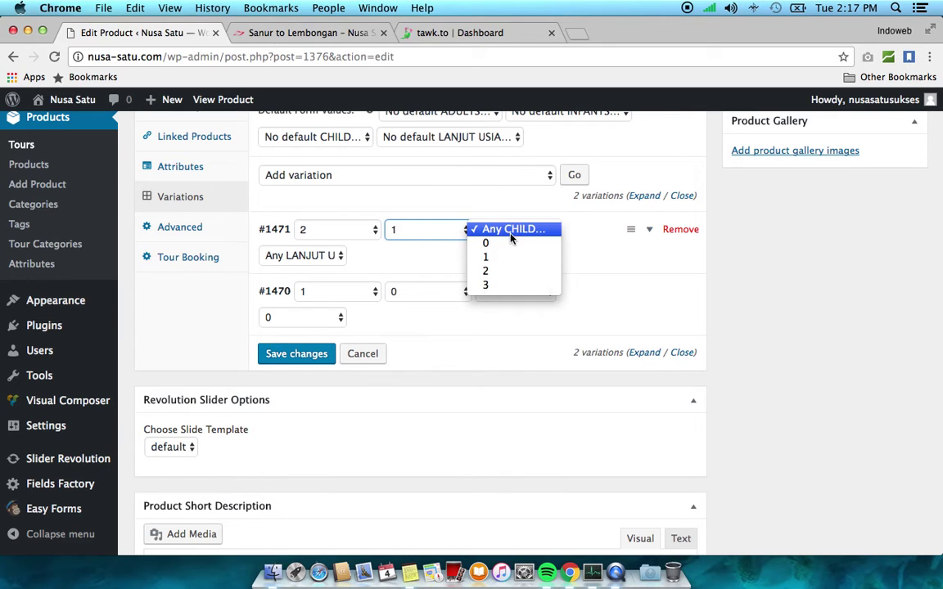
click(510, 247)
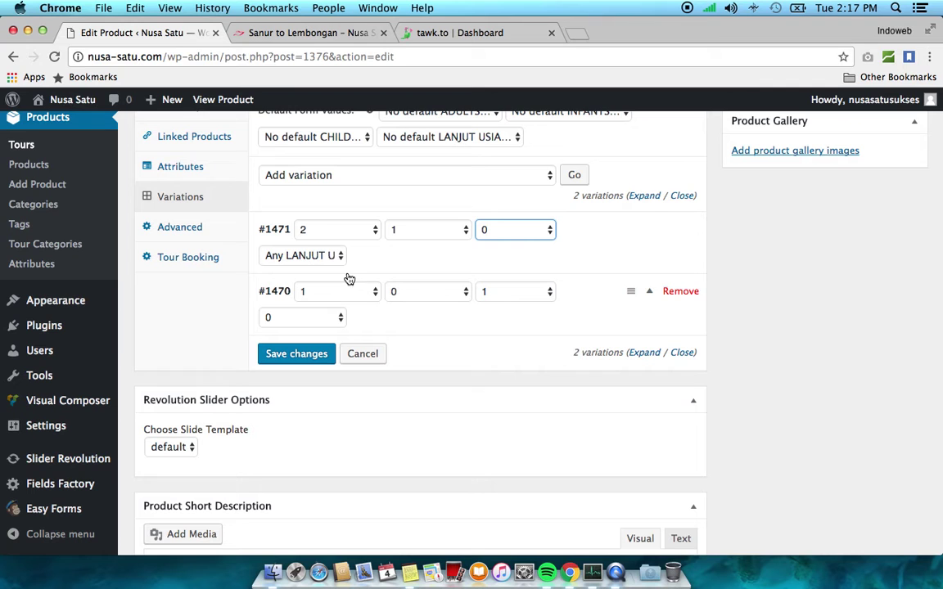
click(332, 260)
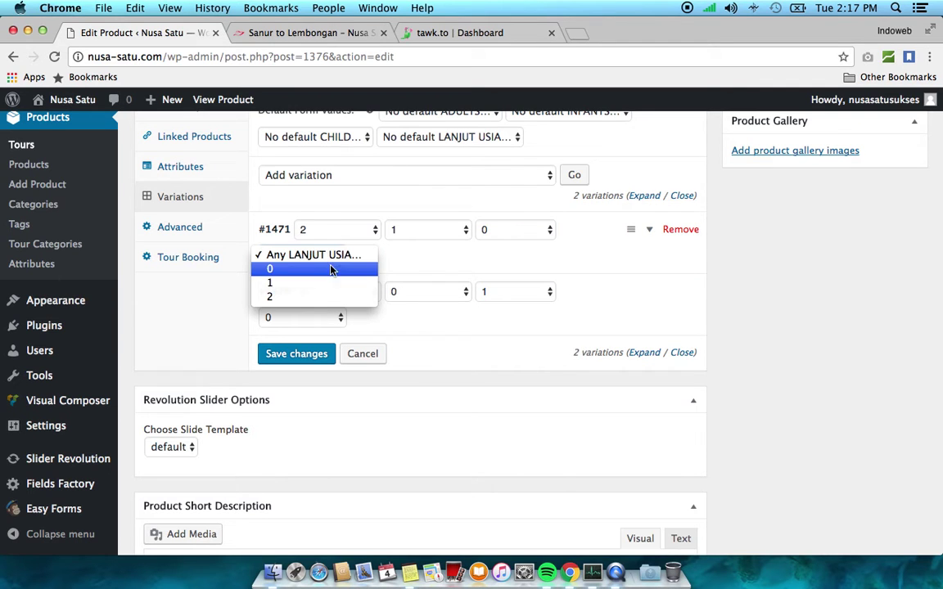
click(330, 274)
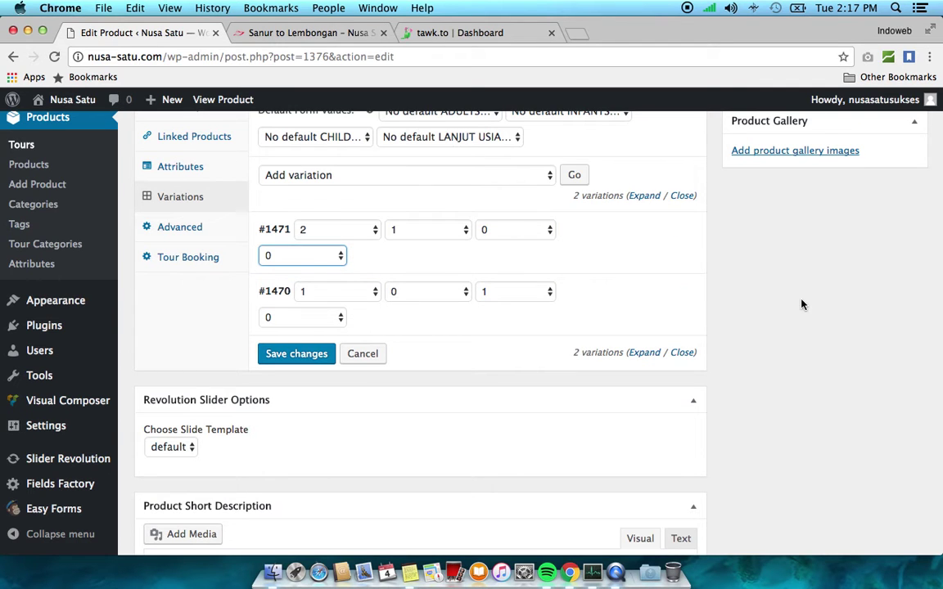
click(294, 357)
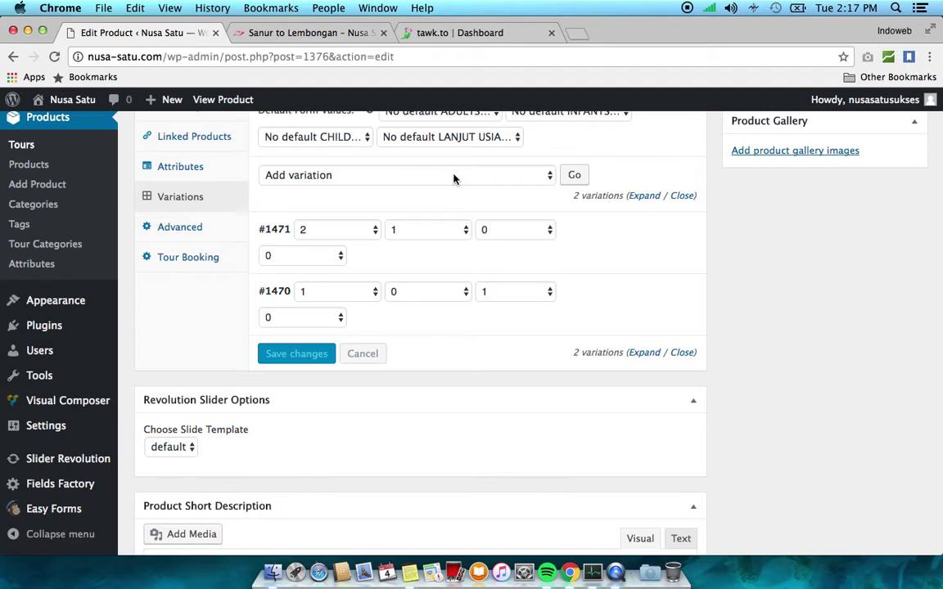
scroll(454, 178, up, 1)
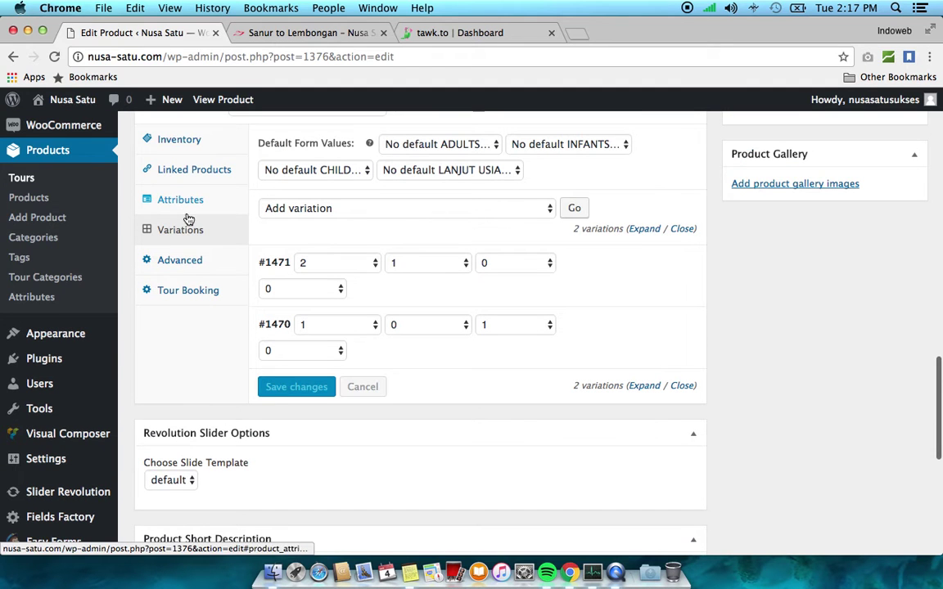
Search Google for 'woocommerce variable products' and open the Variable Product – WooCommerce Docs result
click(579, 33)
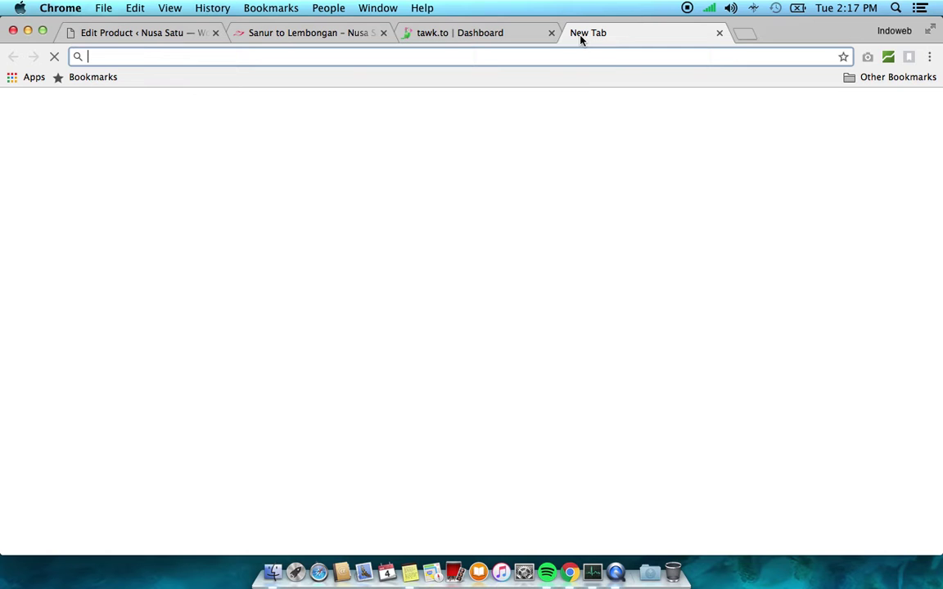
text(wooco)
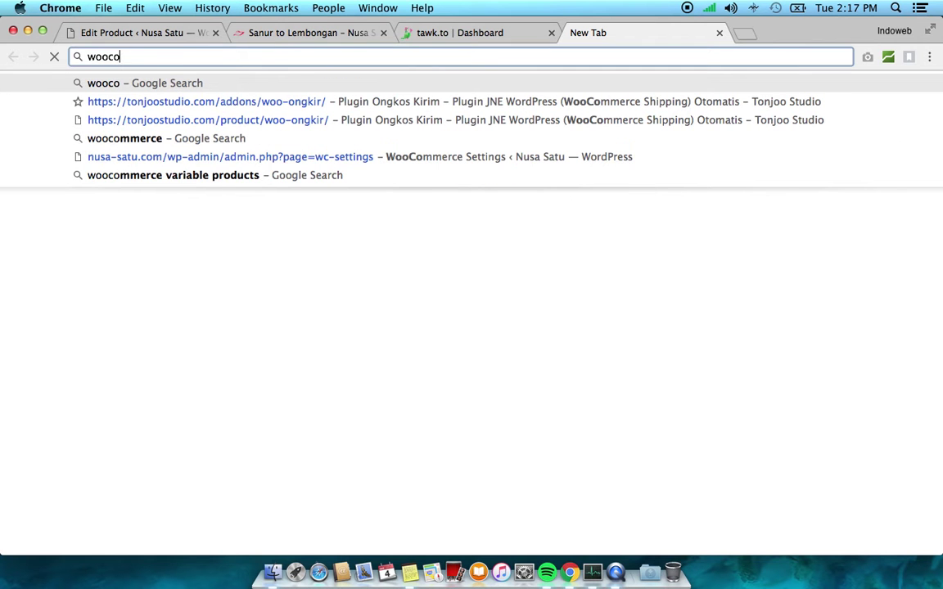
key(Down)
key(Down)
key(Down)
key(Down)
key(Down)
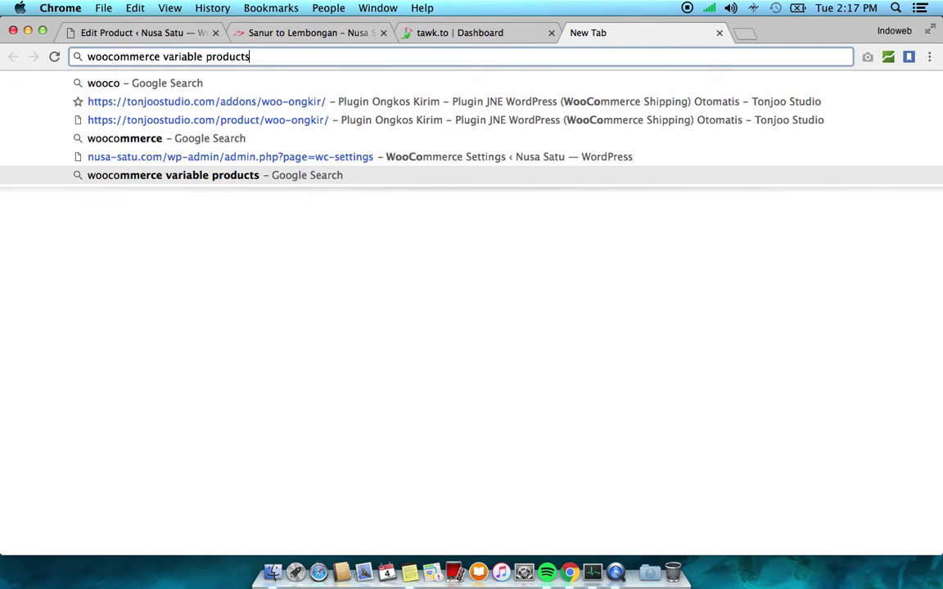
key(Return)
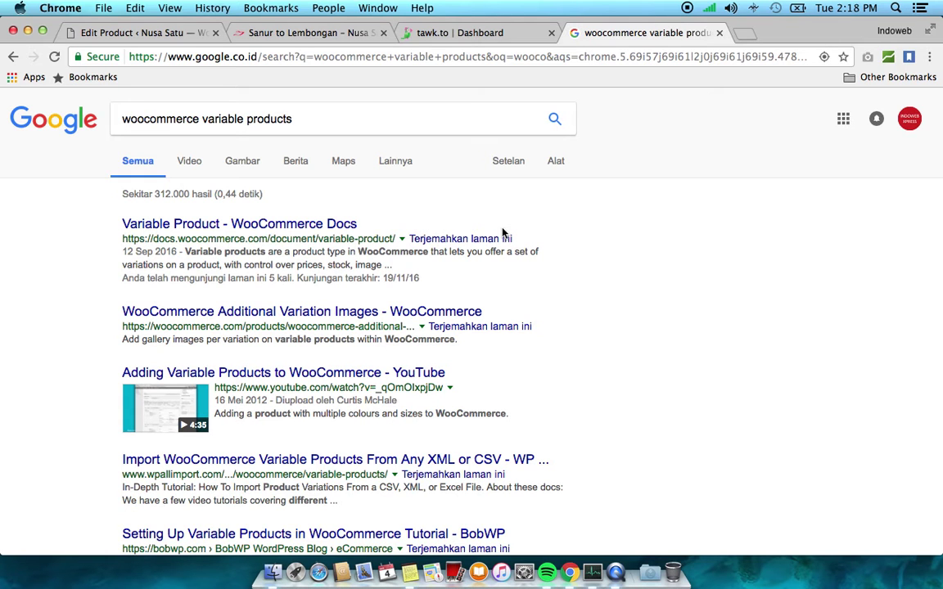
click(193, 226)
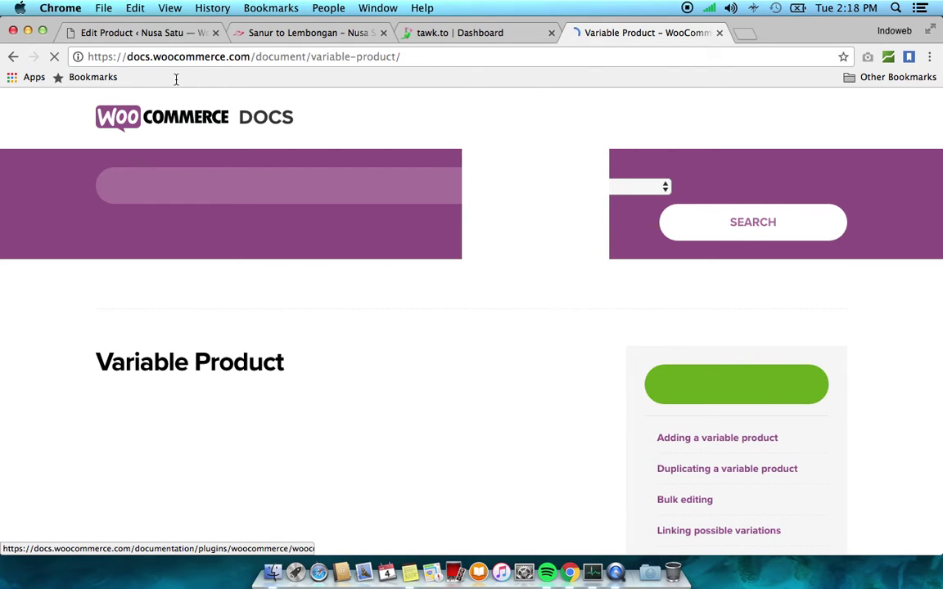
Read the docs' custom attributes section, then return to variations #1471 and #1470 in the editor
click(144, 32)
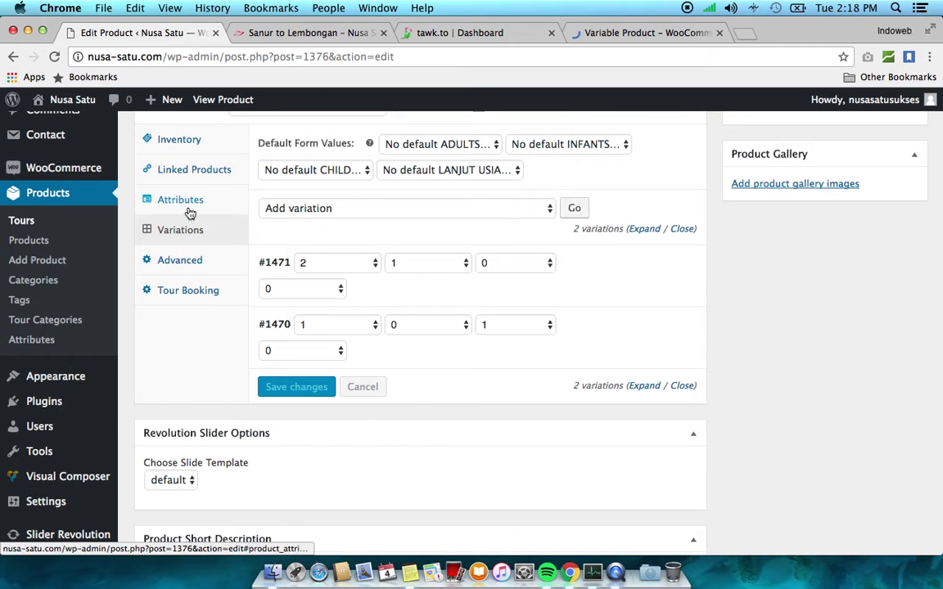
click(302, 263)
click(311, 278)
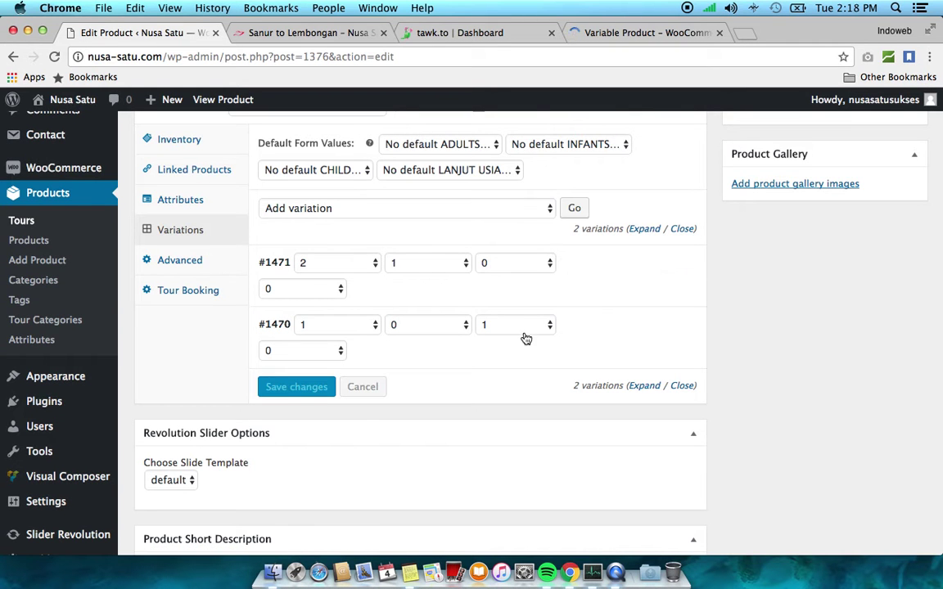
click(659, 34)
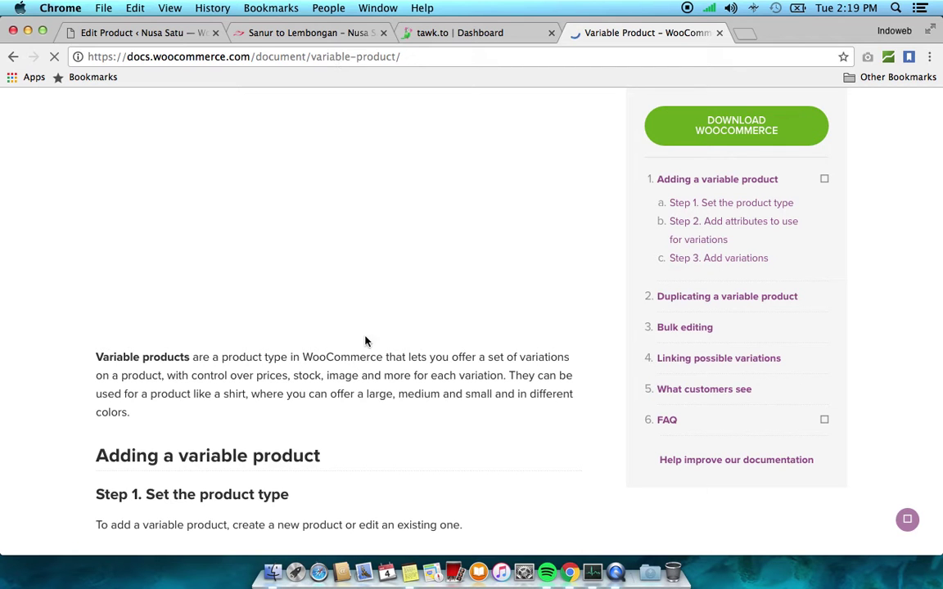
scroll(375, 390, down, 5)
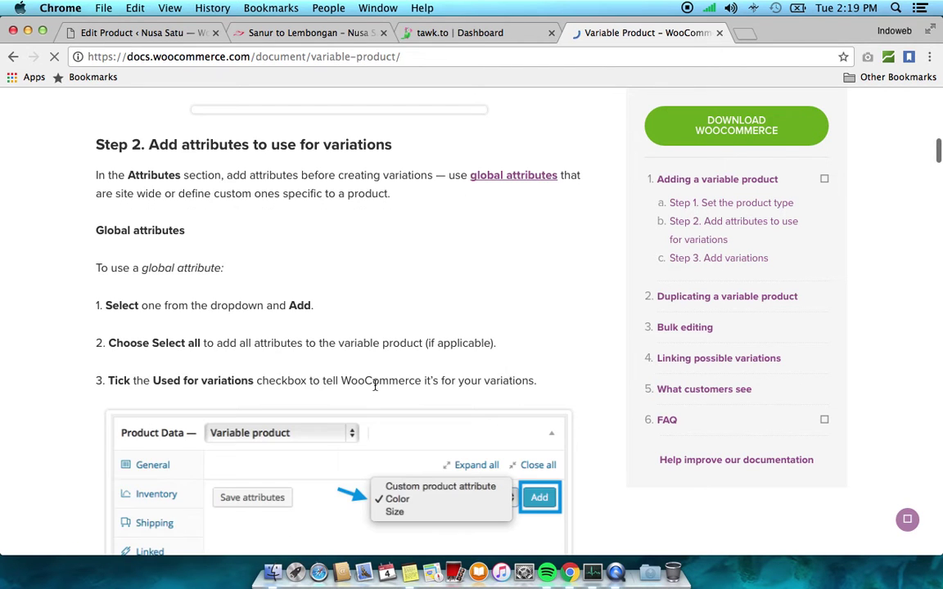
scroll(375, 385, down, 13)
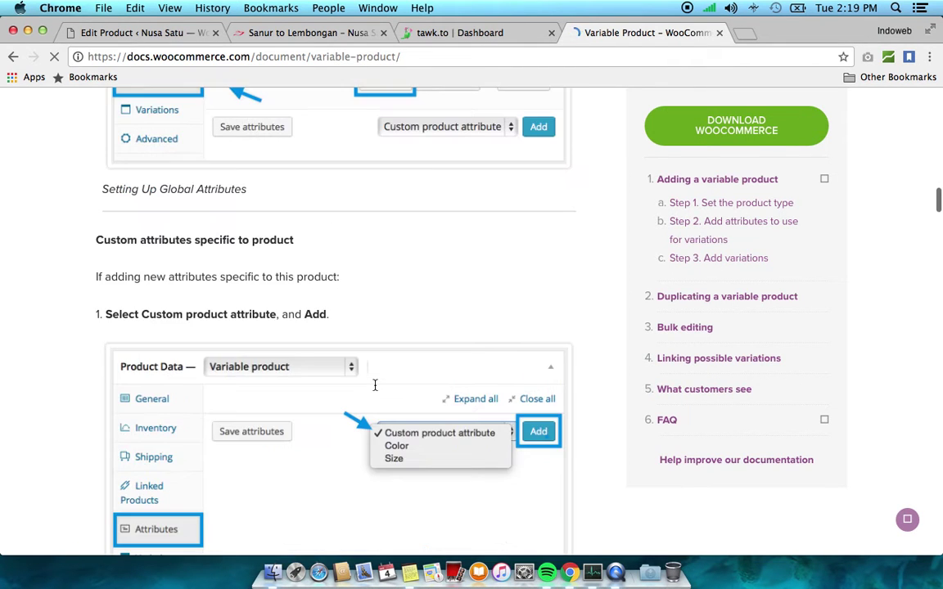
scroll(375, 385, down, 6)
click(162, 33)
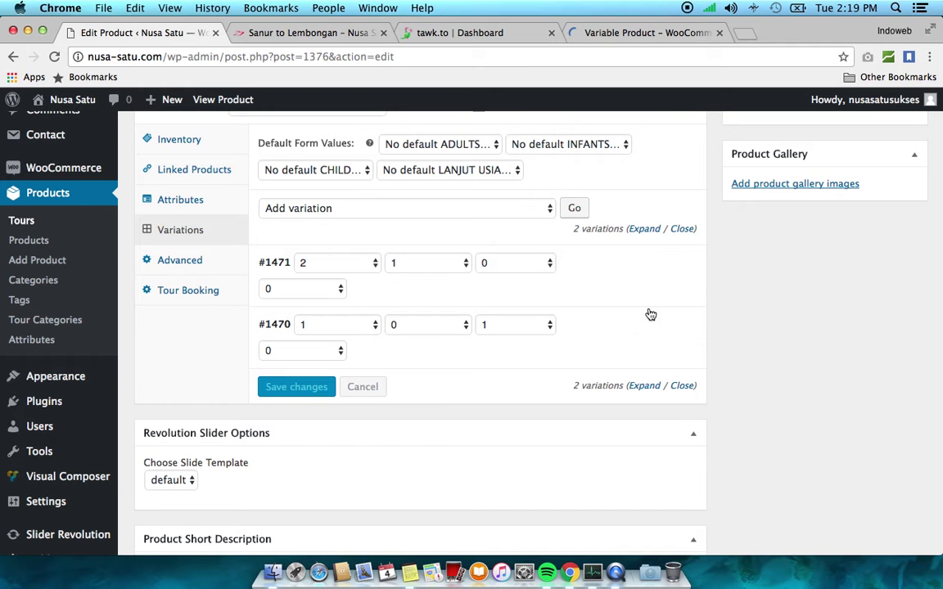
Confirm variation #1470 is priced at 600000 Rp, then enter 800000 as variation #1471's regular price
mouse_move(620, 340)
click(649, 327)
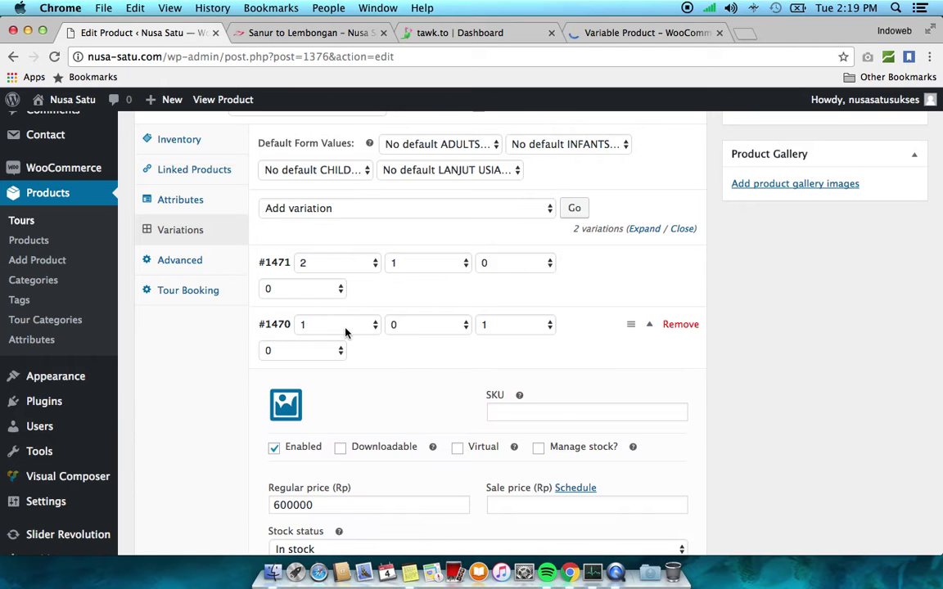
click(650, 329)
click(649, 264)
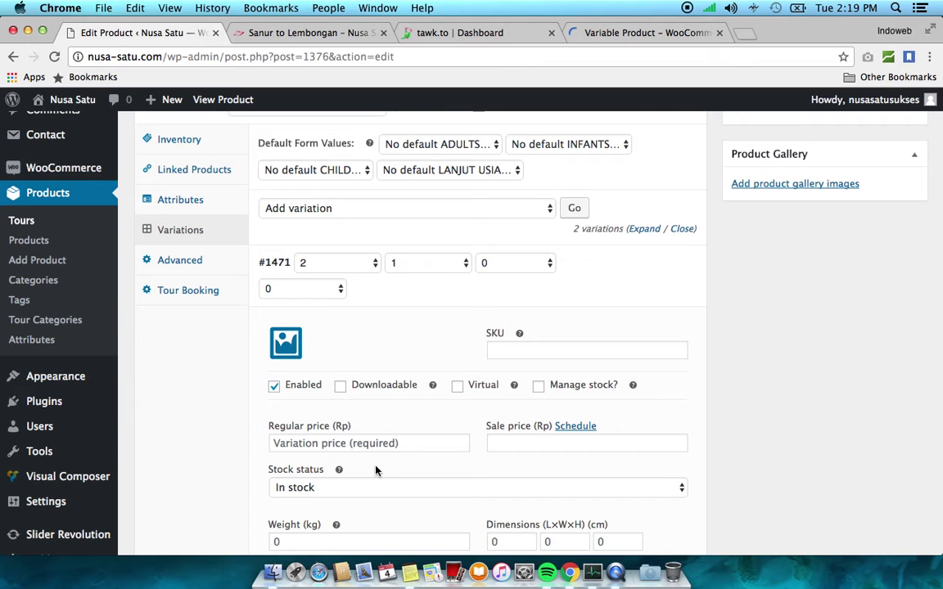
click(363, 447)
text(800000)
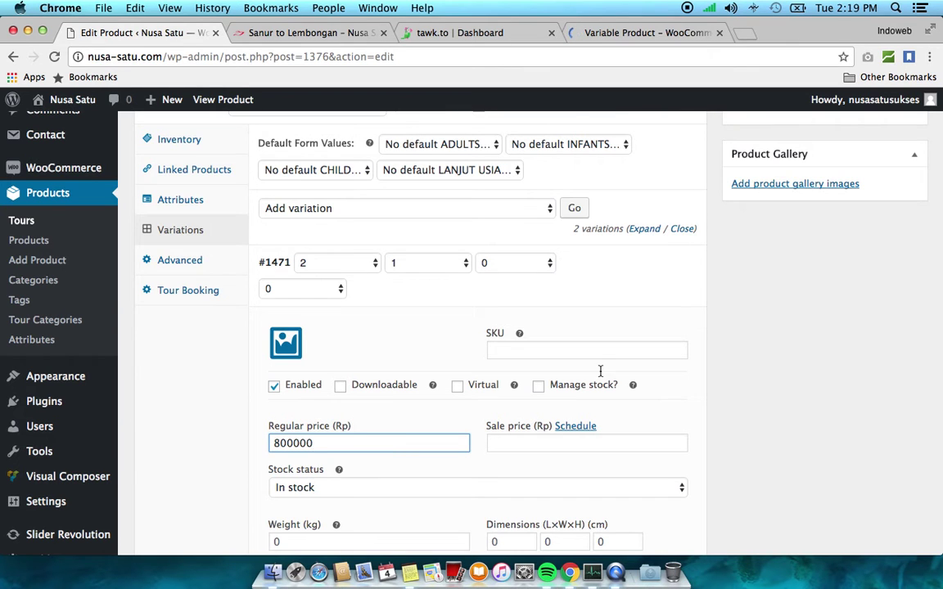
mouse_move(656, 273)
click(651, 271)
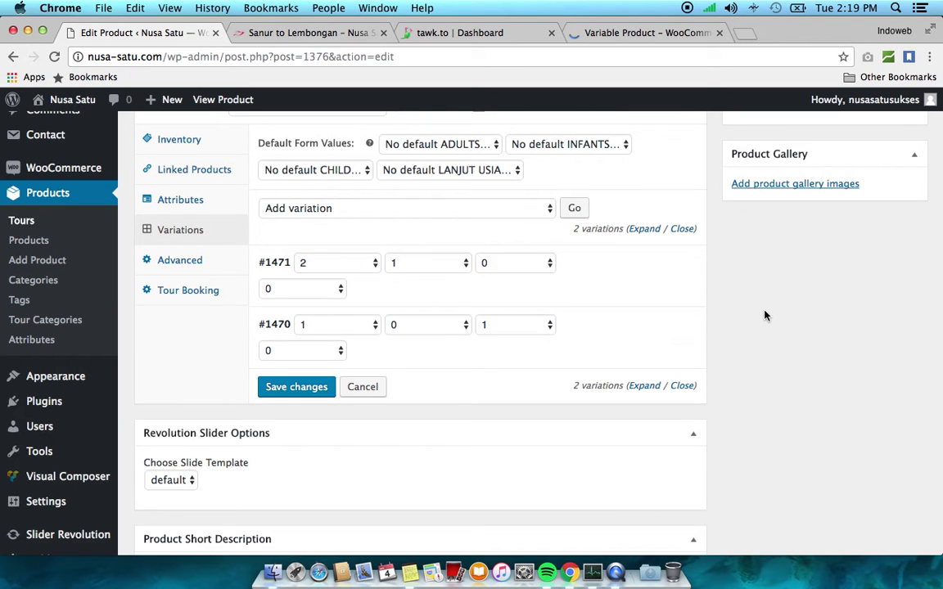
Click Update on the One Way – Sanur to Lembongan product to save both variation prices
scroll(765, 315, up, 10)
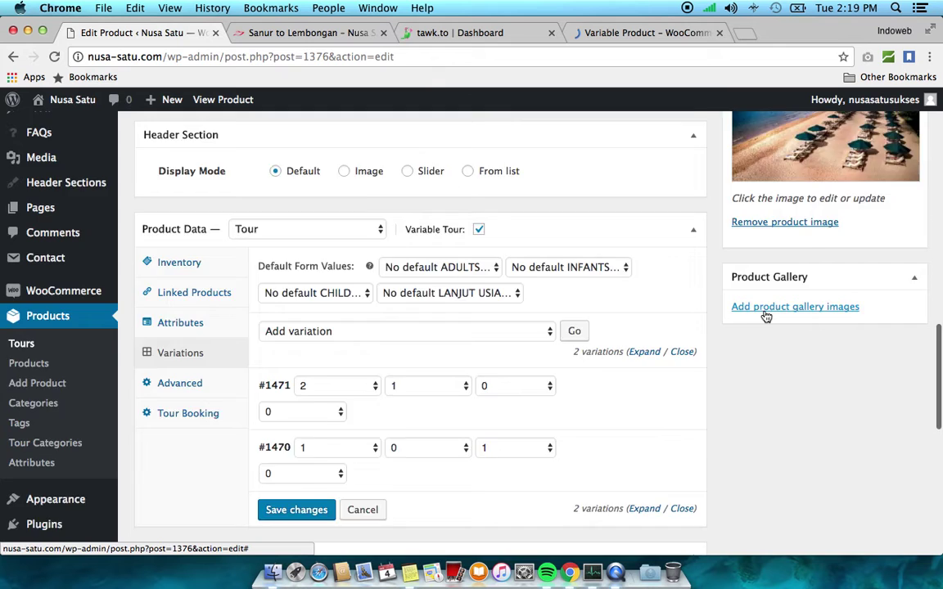
scroll(765, 315, up, 10)
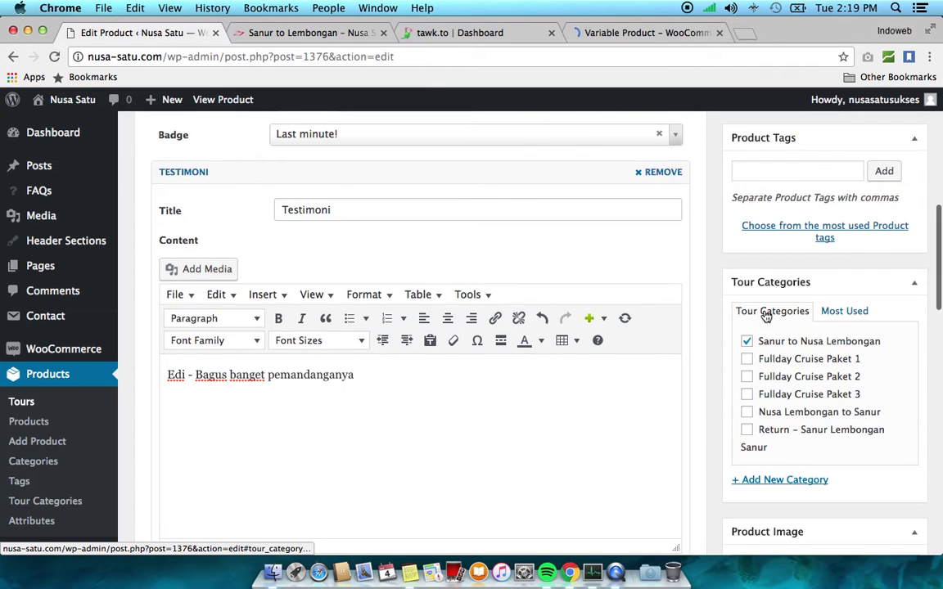
scroll(766, 315, up, 4)
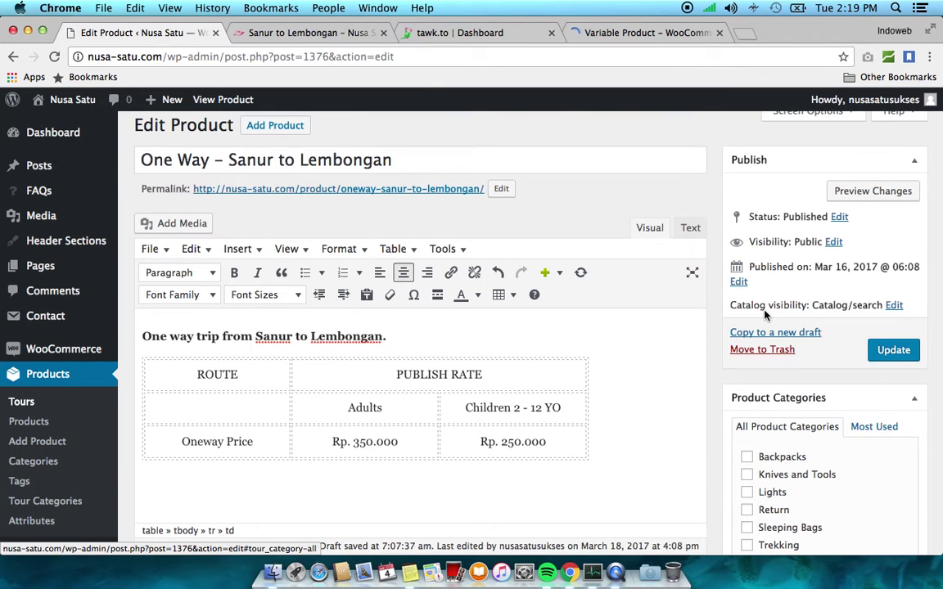
click(898, 359)
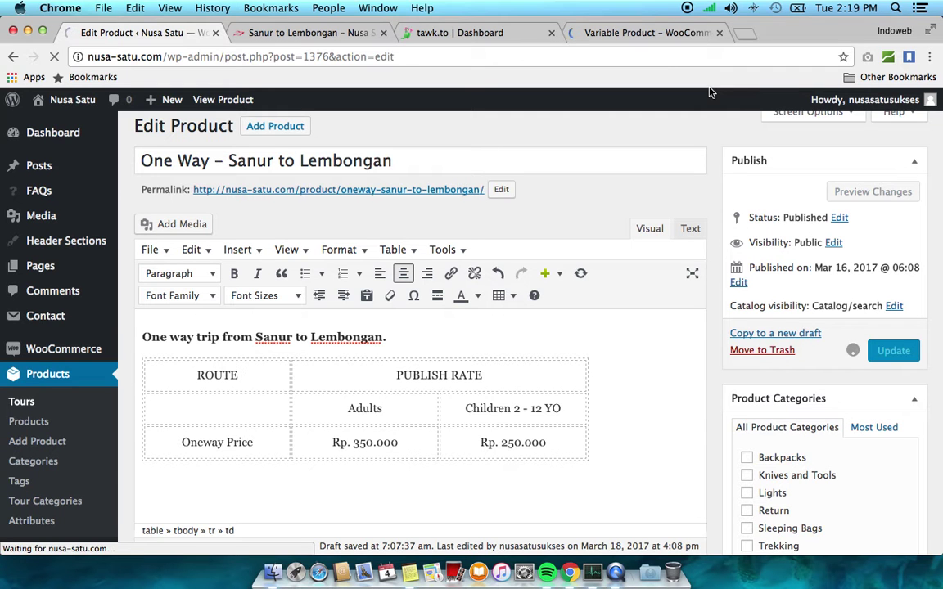
click(643, 33)
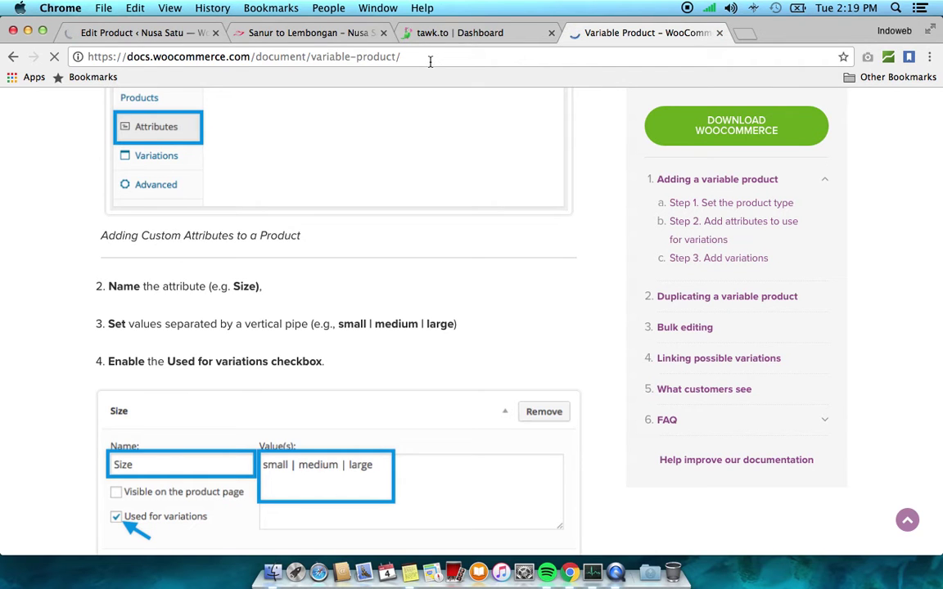
Close the WooCommerce documentation tab and return to the Edit Product tab
click(661, 54)
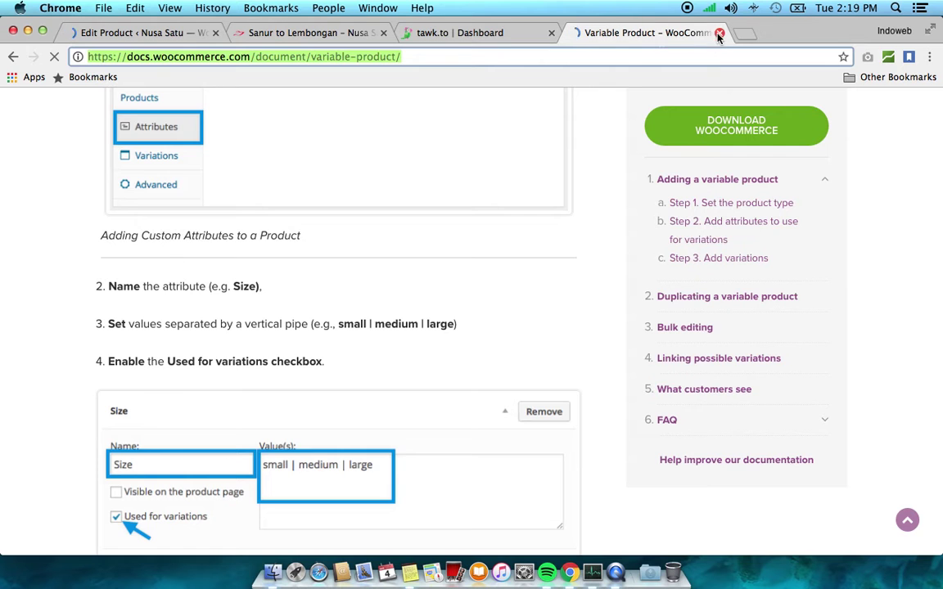
key(super+w)
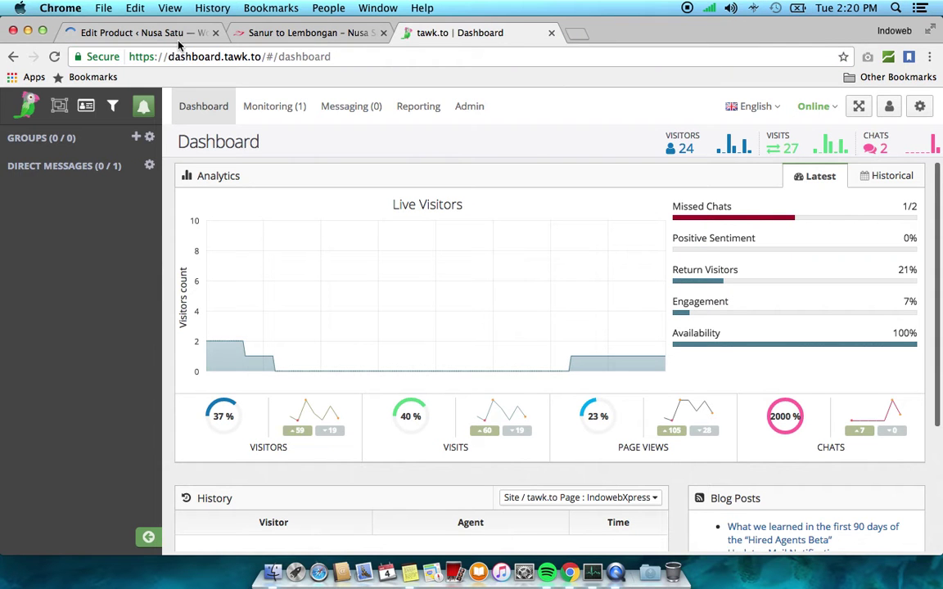
click(162, 34)
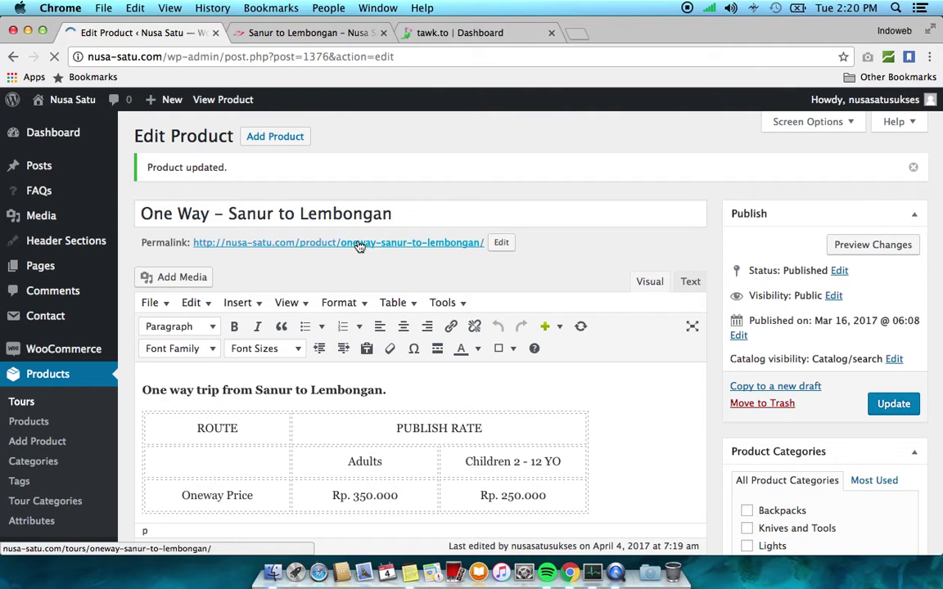
Open the product's permalink and review the Rp600,000–Rp800,000 price and Book the tour form
triple_click(360, 246)
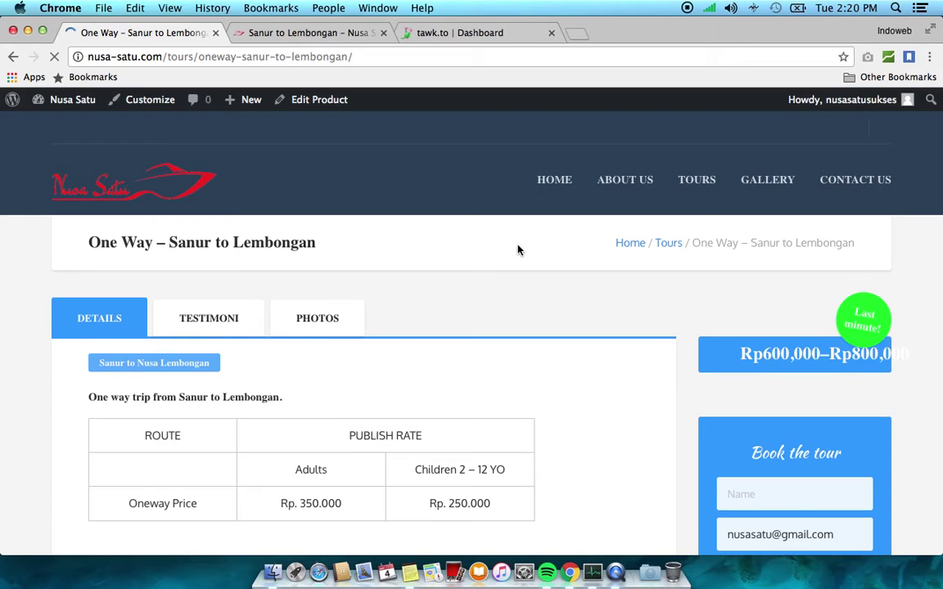
scroll(518, 250, down, 4)
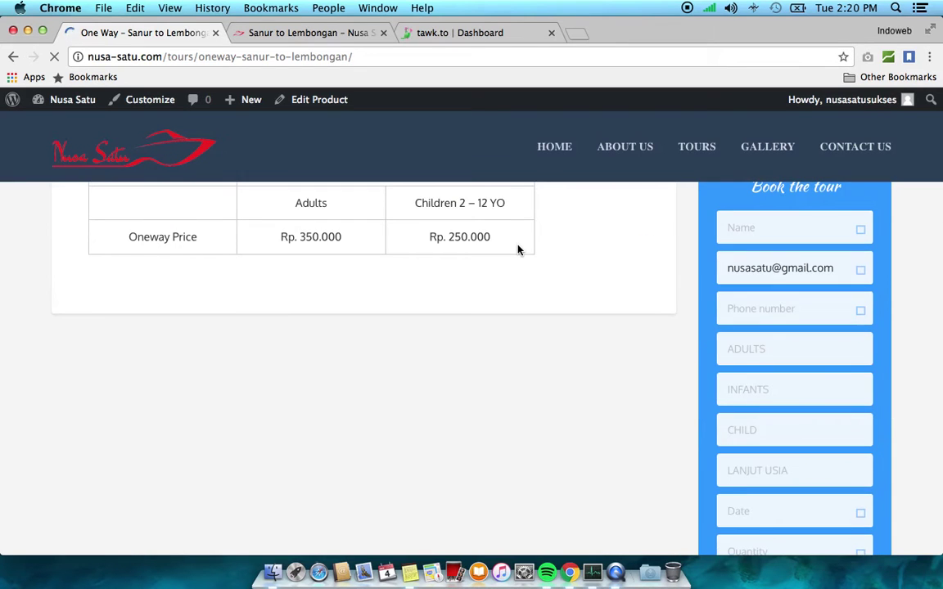
scroll(517, 250, down, 1)
scroll(517, 249, up, 1)
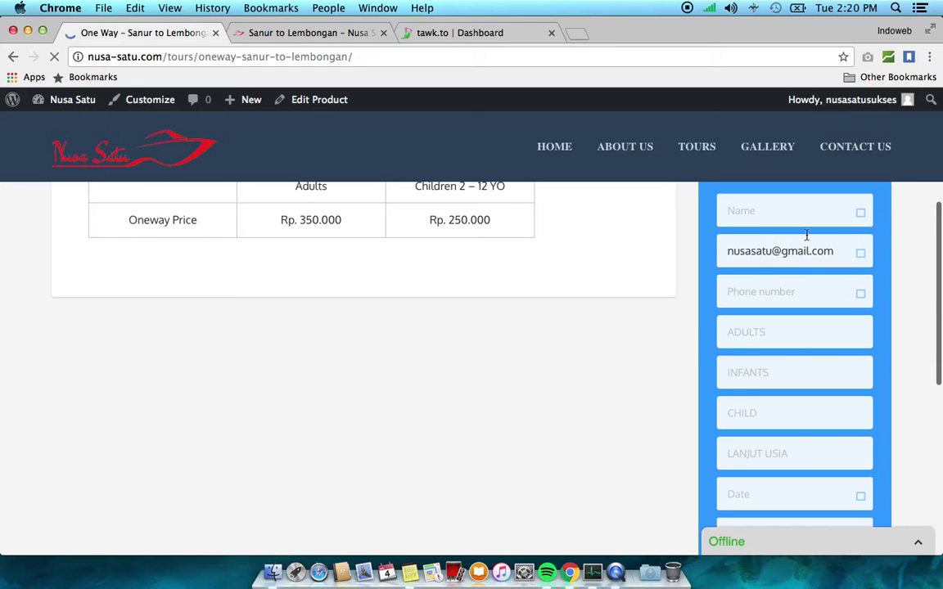
scroll(757, 367, down, 1)
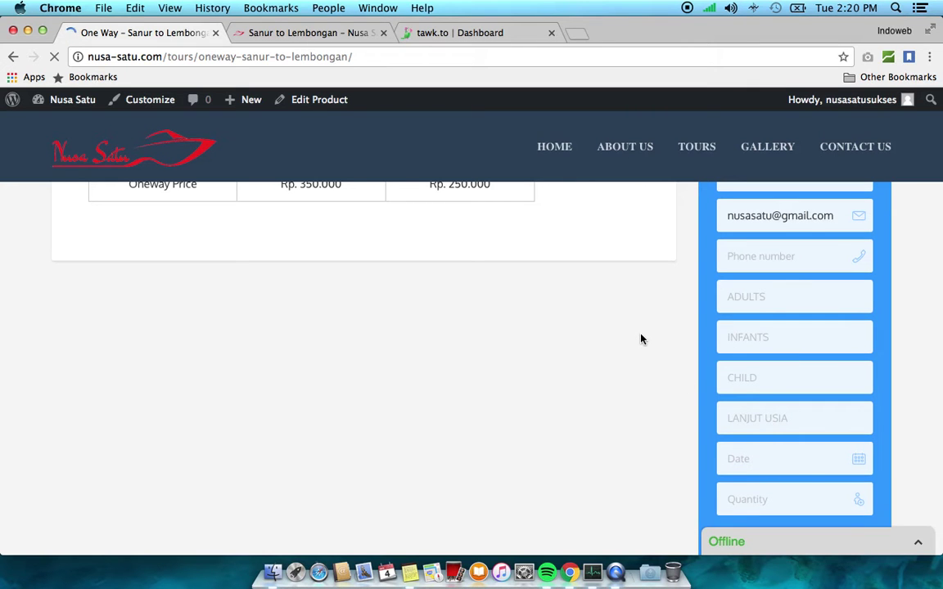
scroll(641, 339, down, 2)
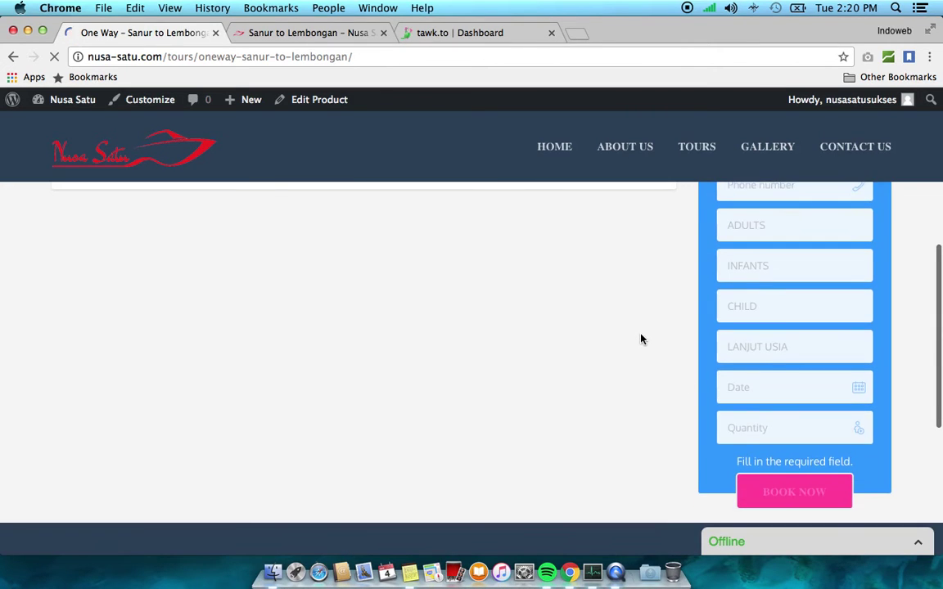
scroll(641, 339, up, 5)
scroll(640, 339, up, 3)
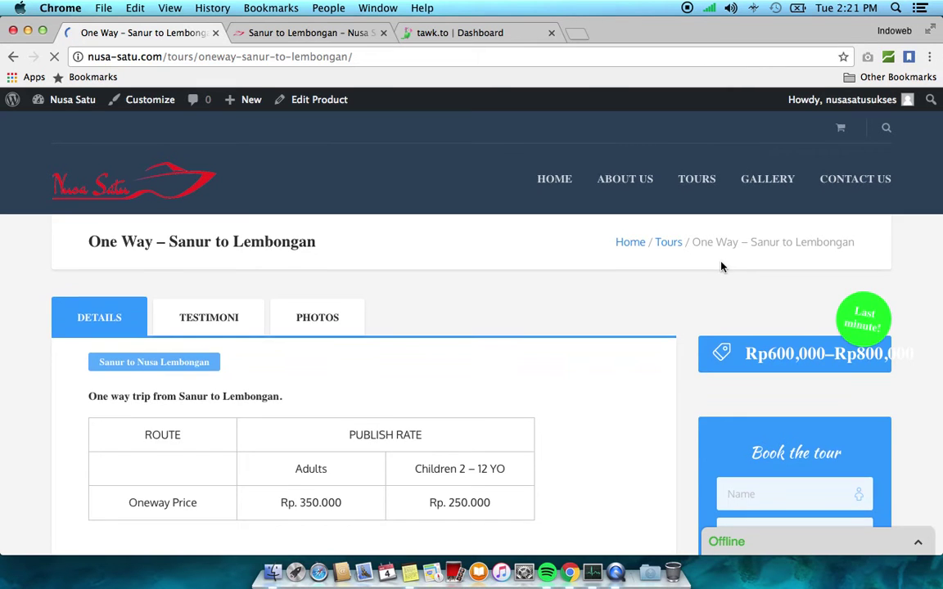
scroll(722, 266, down, 1)
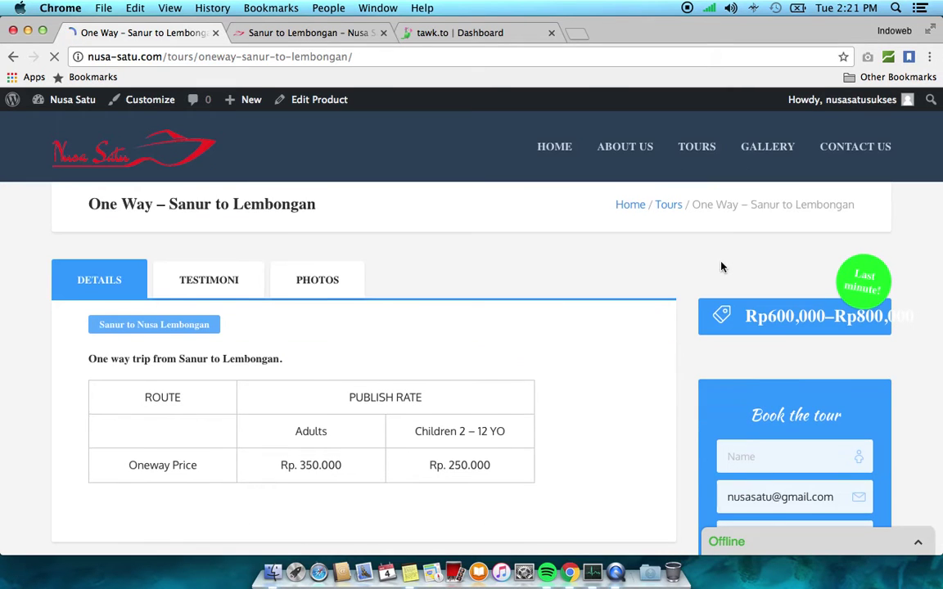
click(209, 286)
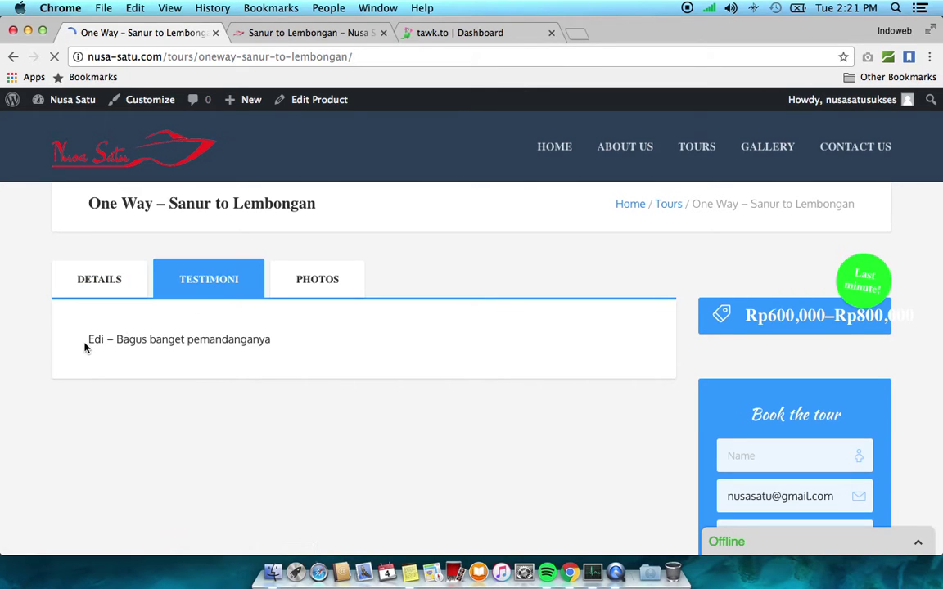
click(330, 281)
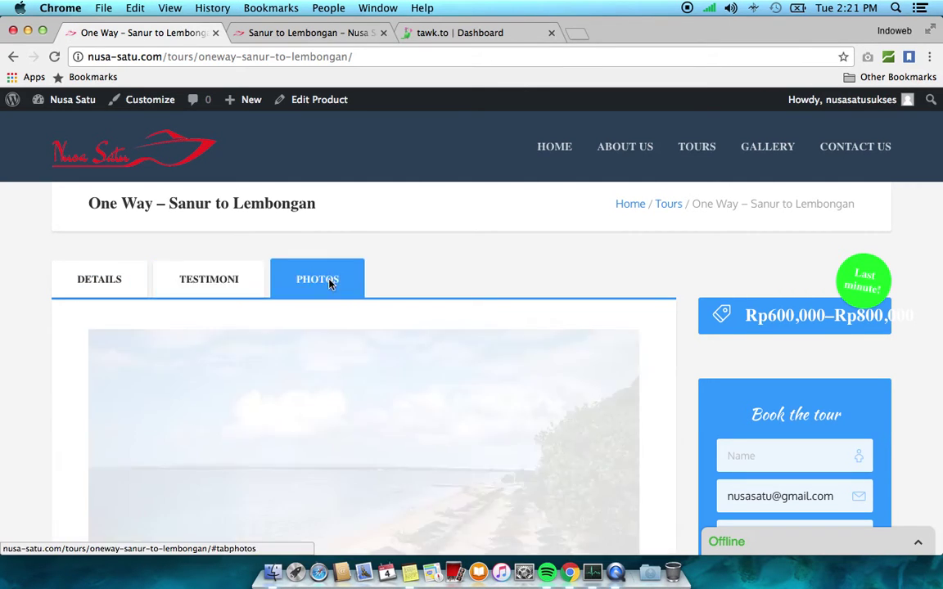
scroll(268, 257, down, 3)
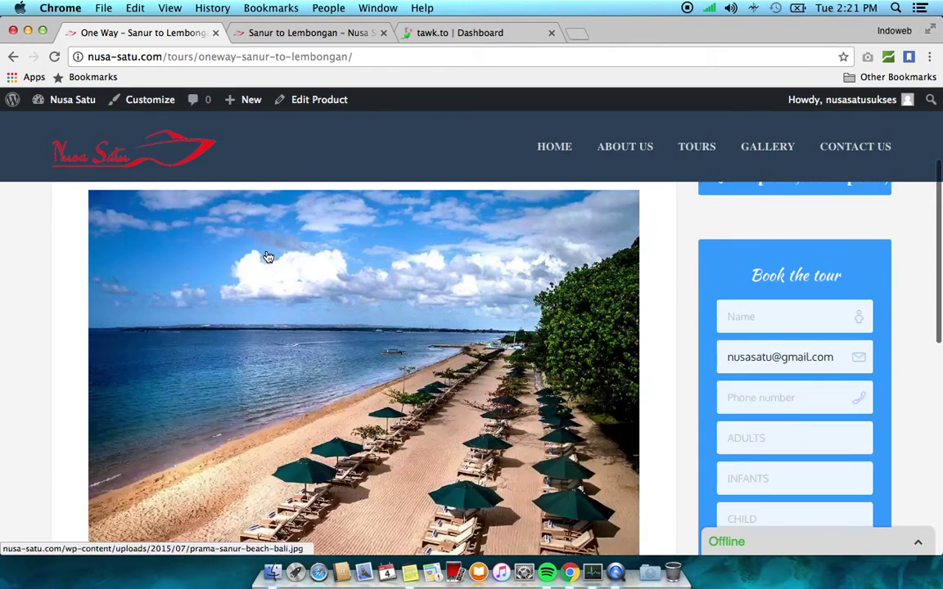
scroll(268, 257, up, 2)
click(215, 239)
click(127, 243)
scroll(126, 243, down, 5)
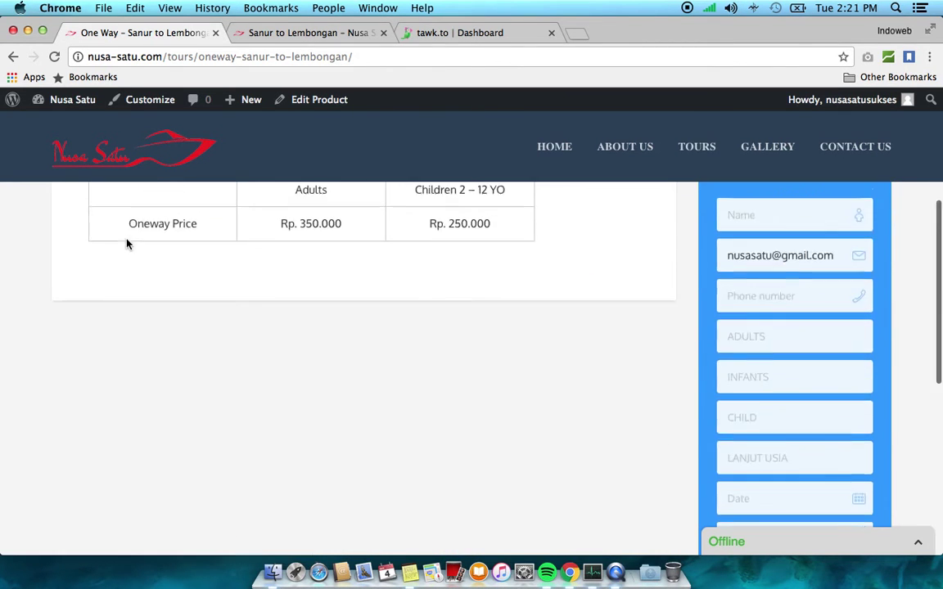
scroll(127, 243, up, 2)
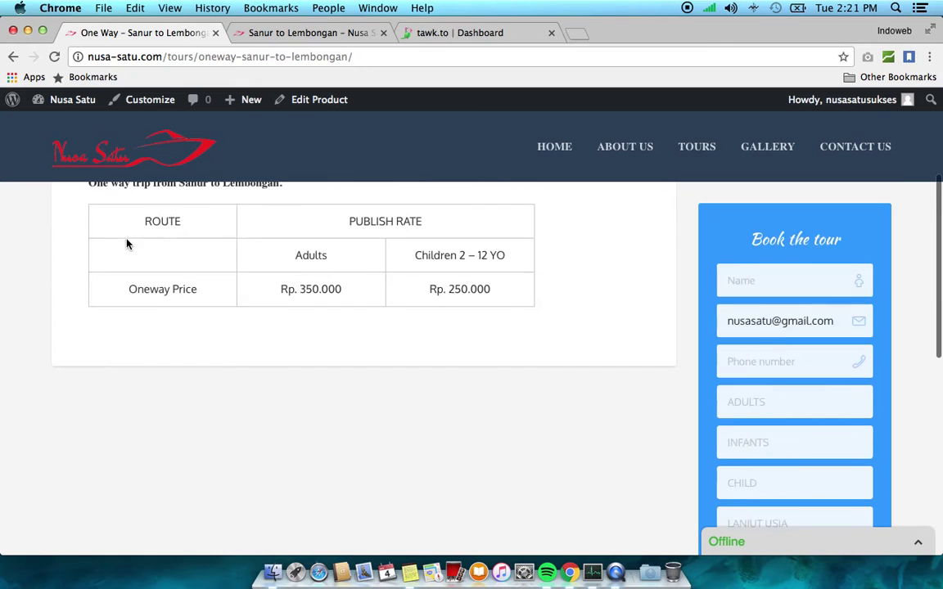
Fill in the booker's name, e-mail and phone number from the browser's autofill suggestions
click(784, 275)
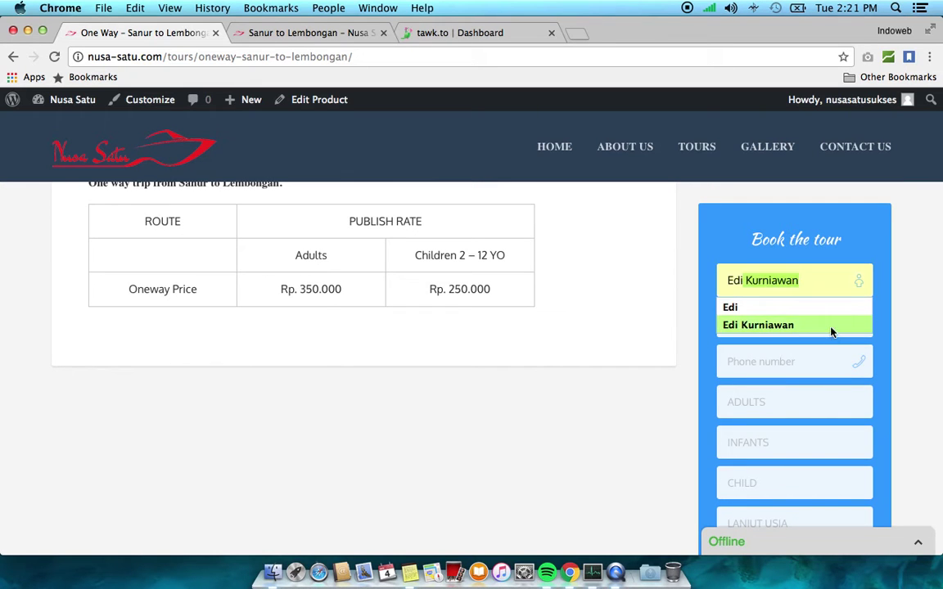
click(831, 327)
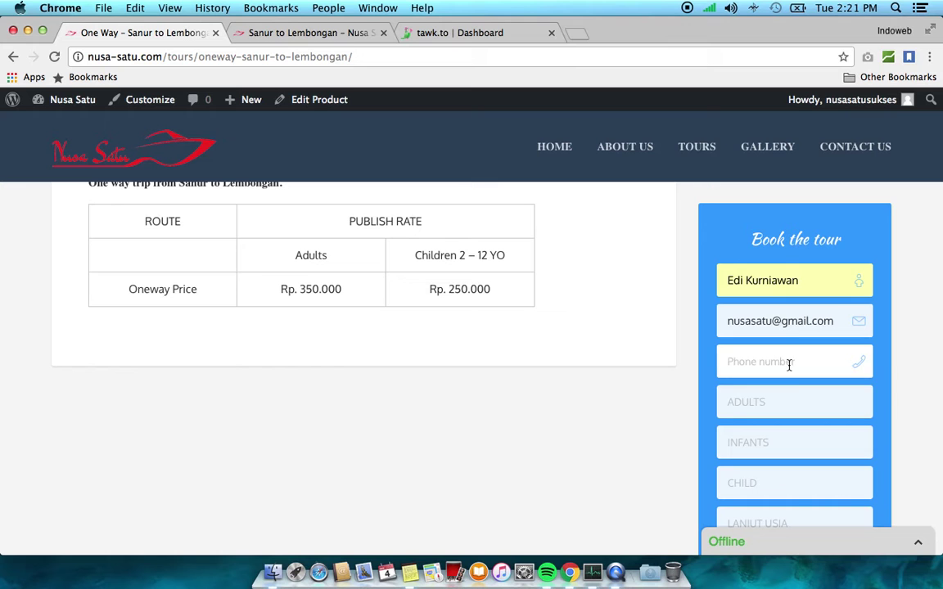
click(789, 365)
text(08)
click(859, 386)
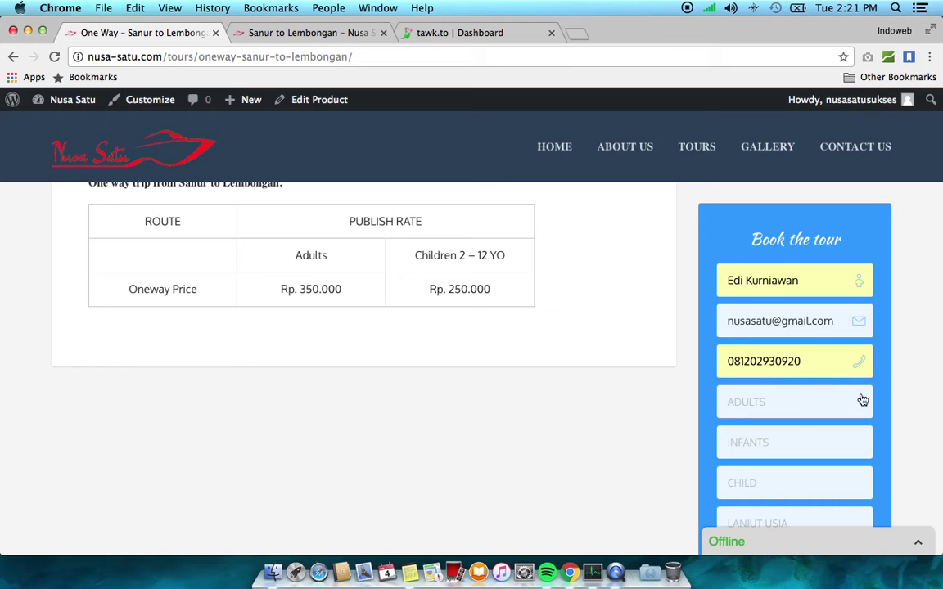
Set the guests to 2 adults, 1 infant, 0 children and 0 LANJUT USIA
scroll(906, 398, down, 3)
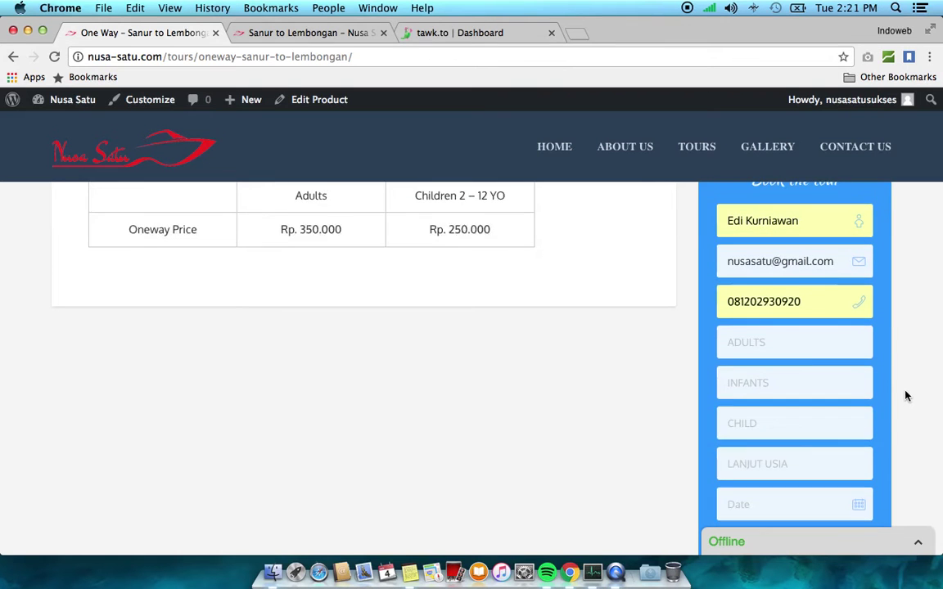
click(811, 353)
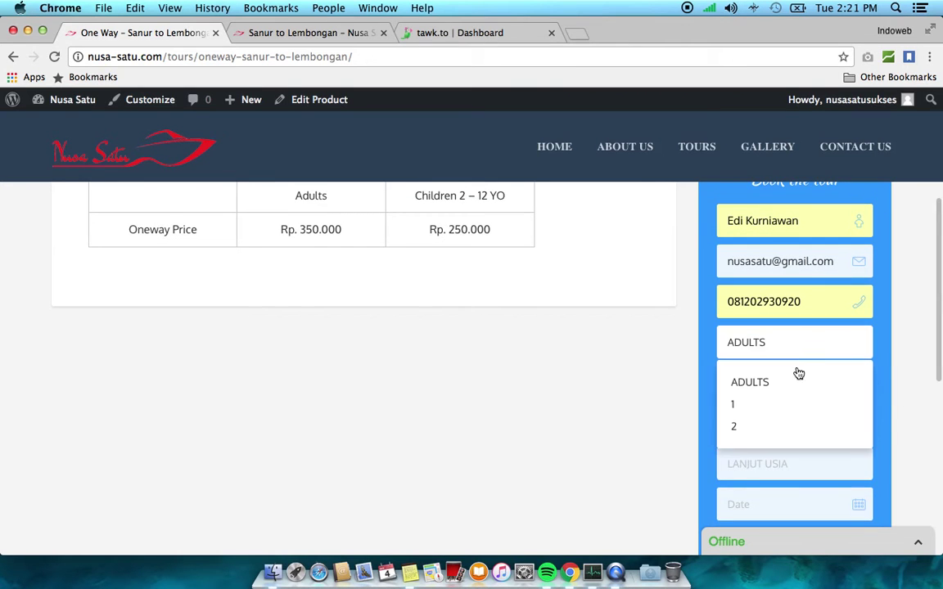
click(769, 428)
scroll(768, 340, down, 2)
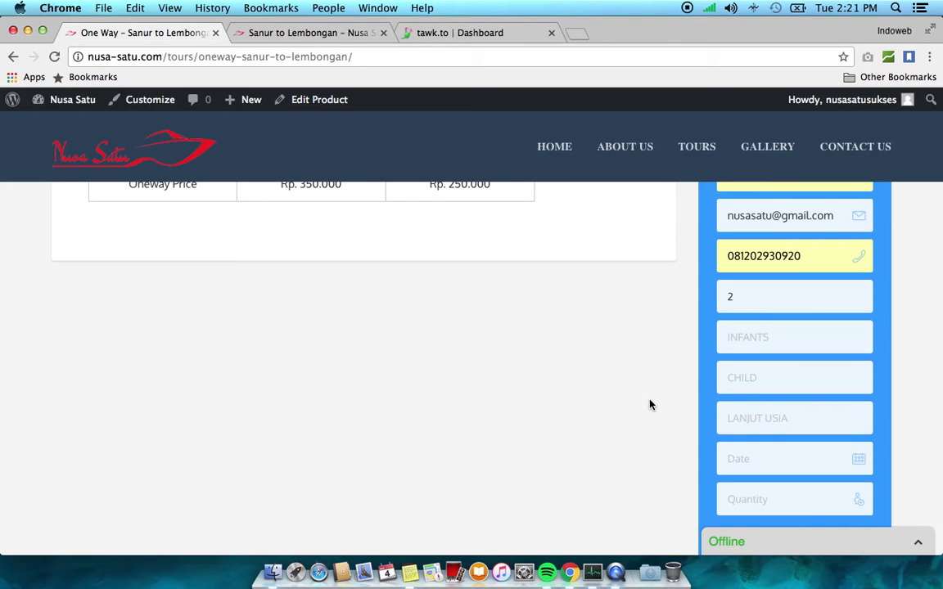
click(768, 340)
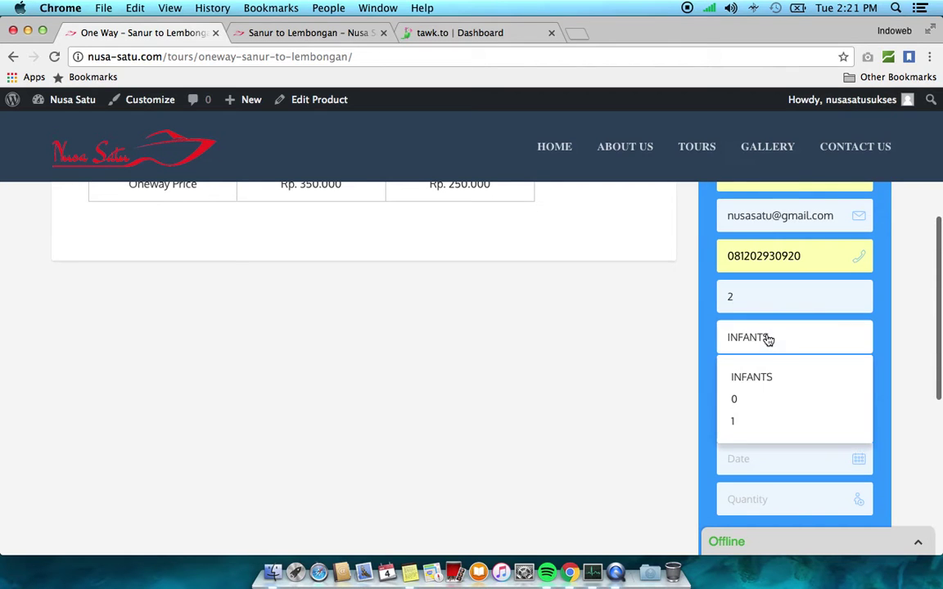
click(757, 425)
click(792, 385)
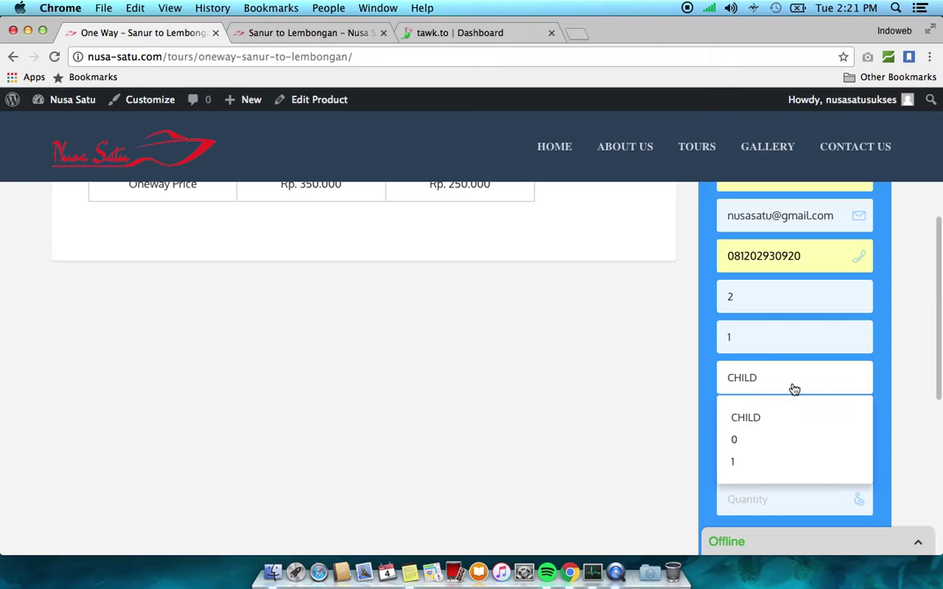
click(779, 442)
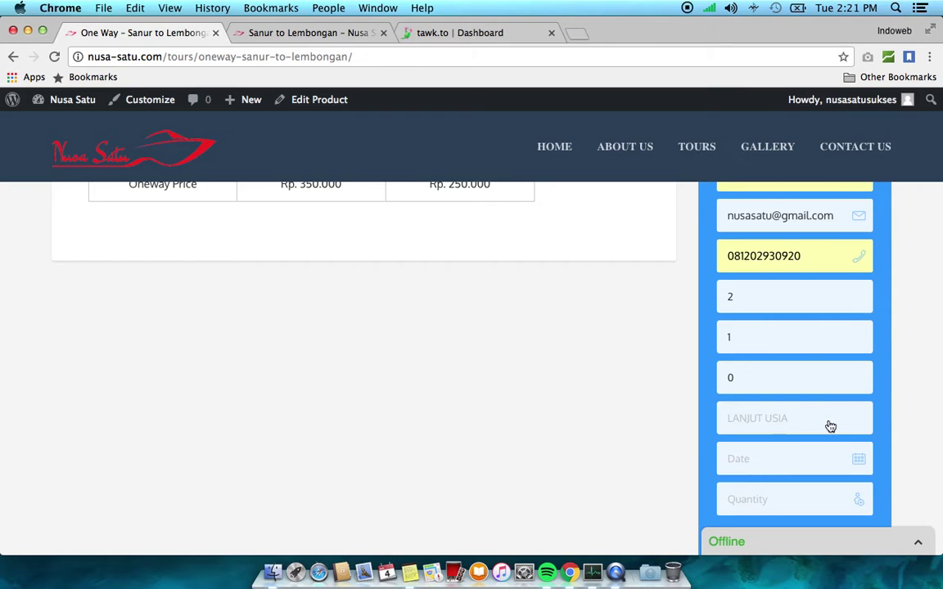
click(827, 421)
click(786, 483)
Choose 6 April 2017 as the travel date with the 11:00 departure
scroll(696, 409, down, 2)
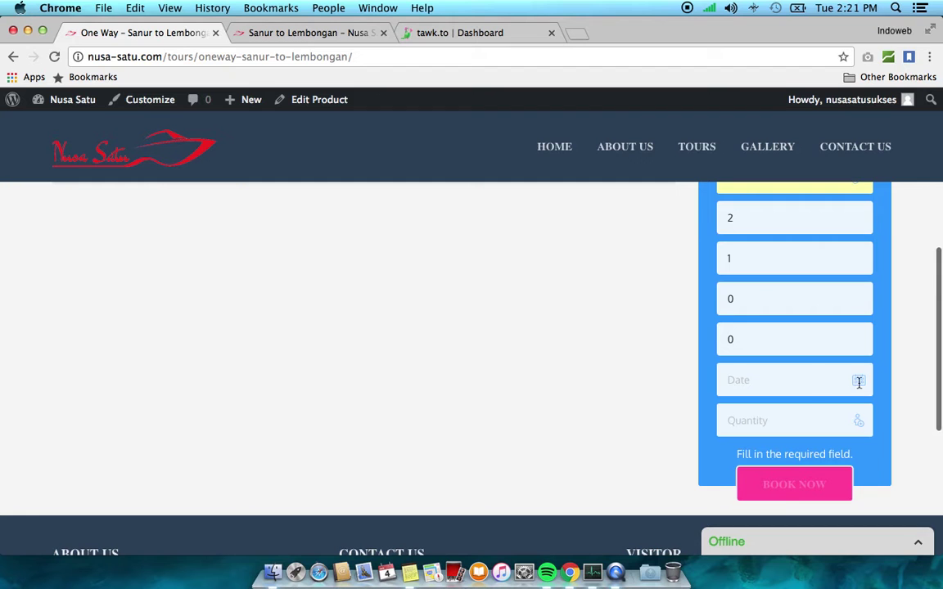
click(860, 382)
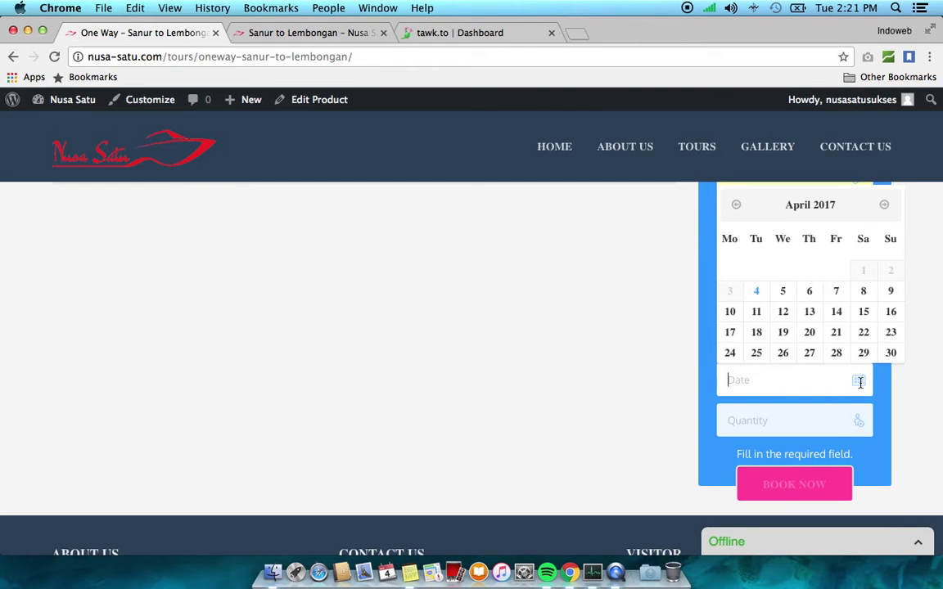
click(811, 296)
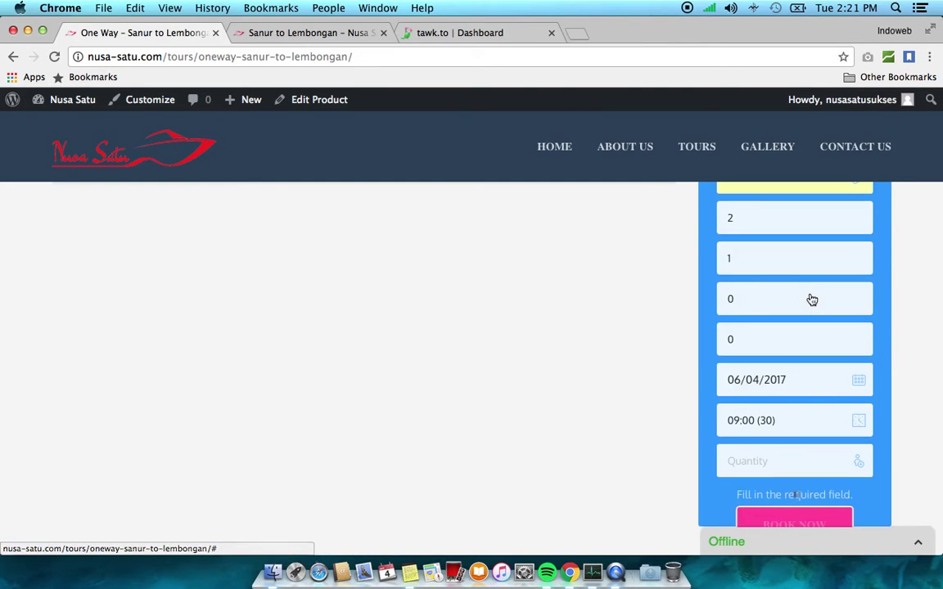
scroll(810, 300, down, 3)
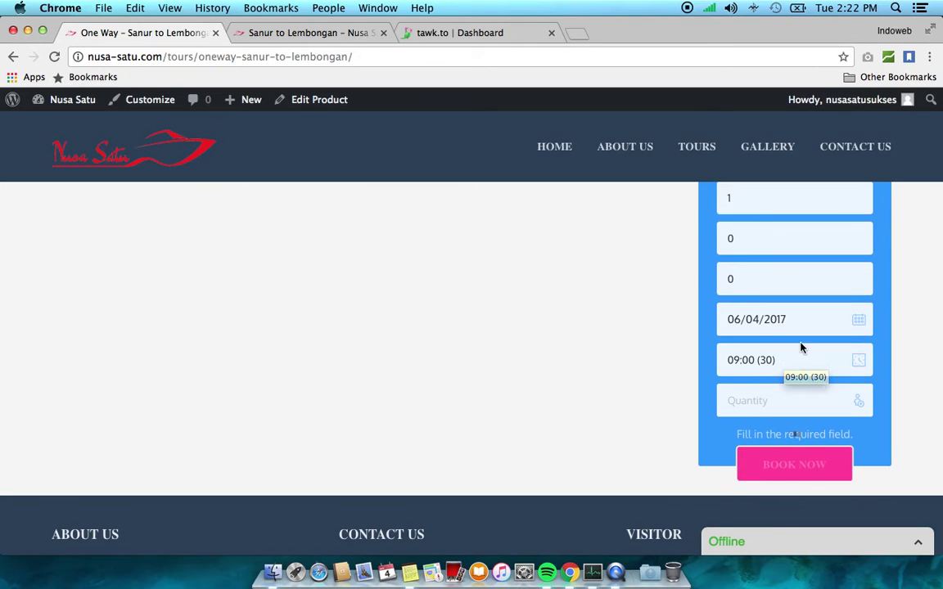
scroll(801, 348, down, 2)
click(786, 326)
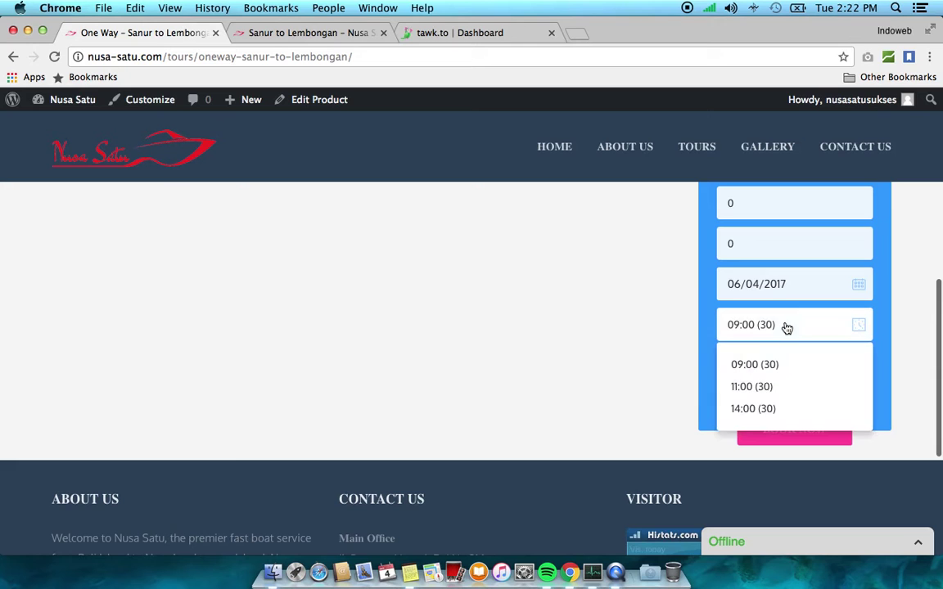
click(761, 386)
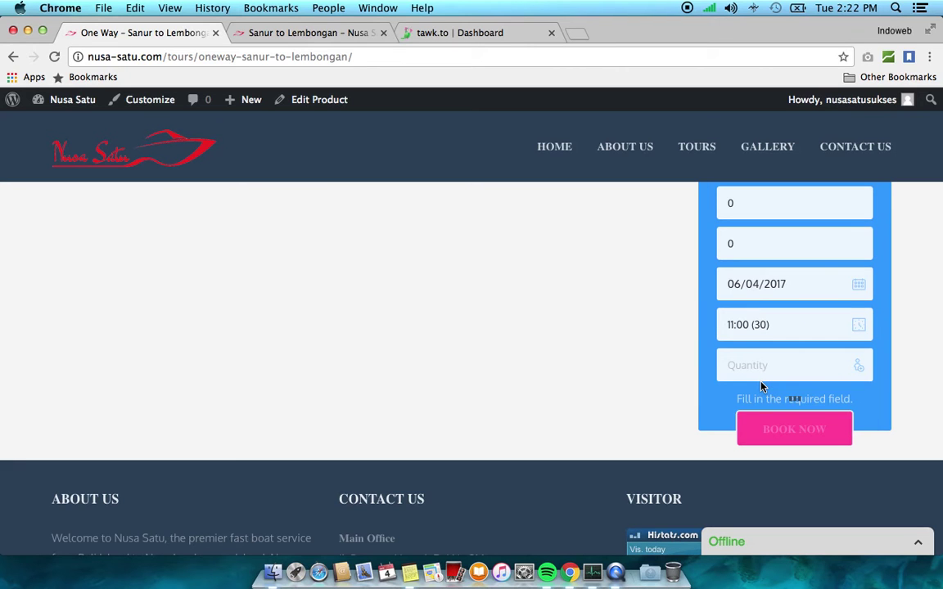
Set Quantity to 1 and look over the completed booking form
click(777, 368)
click(613, 386)
click(773, 369)
key(Down)
key(Return)
scroll(621, 371, down, 1)
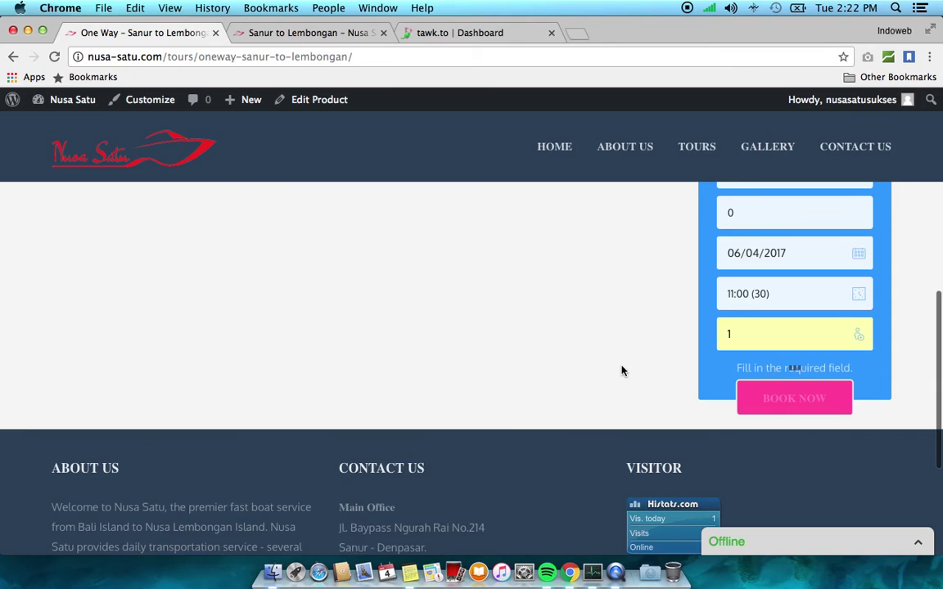
scroll(621, 371, down, 1)
scroll(621, 370, up, 5)
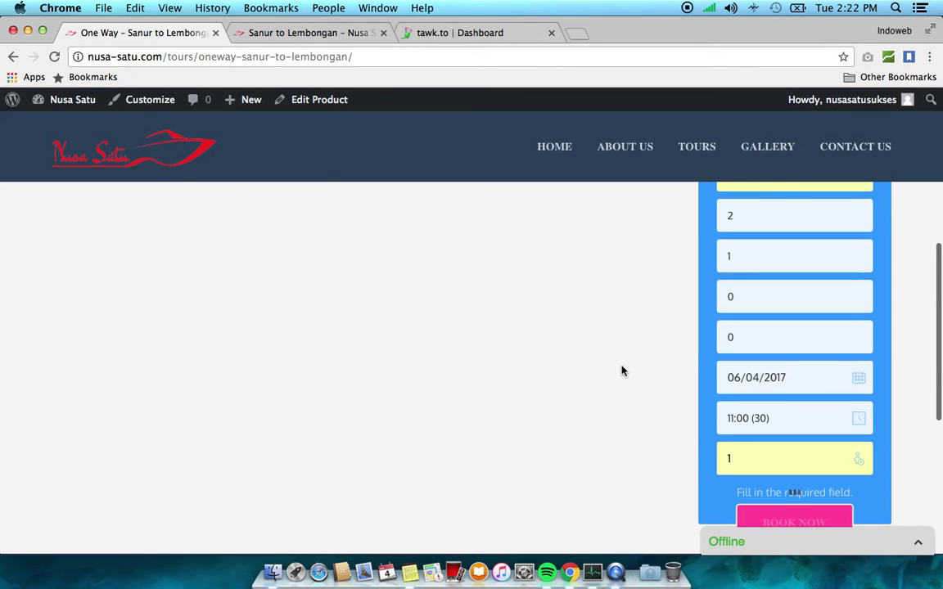
scroll(621, 371, up, 5)
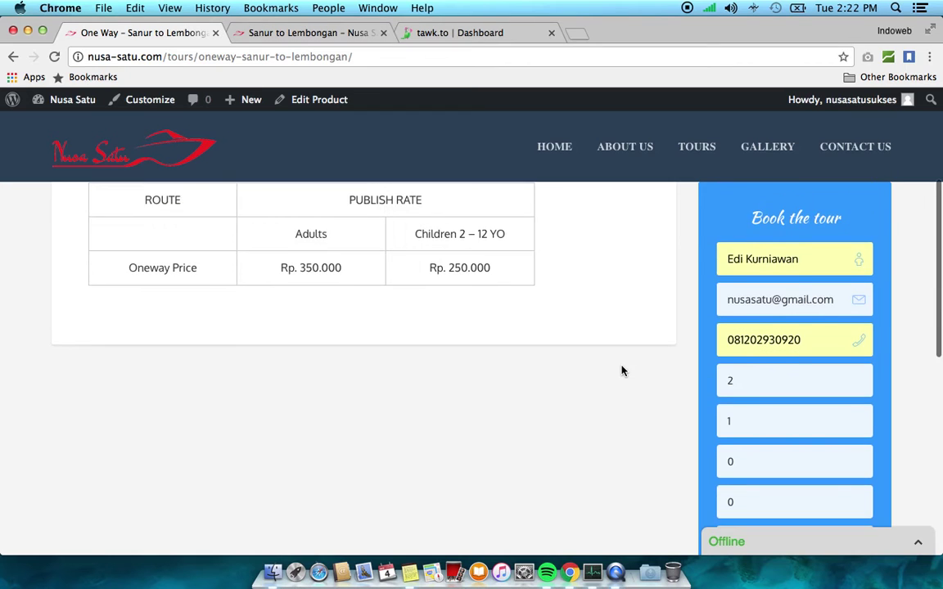
scroll(622, 371, up, 6)
scroll(621, 371, down, 15)
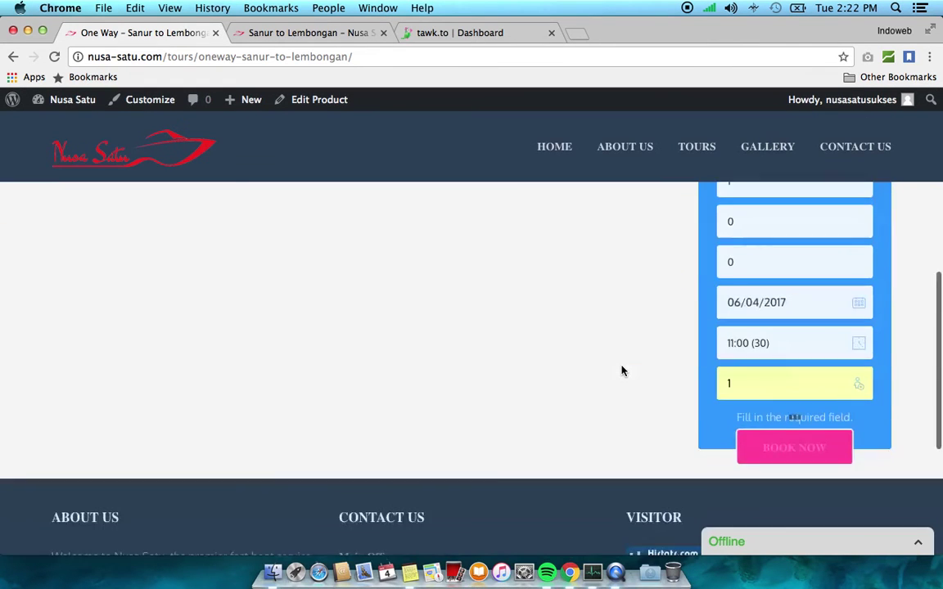
scroll(621, 371, up, 3)
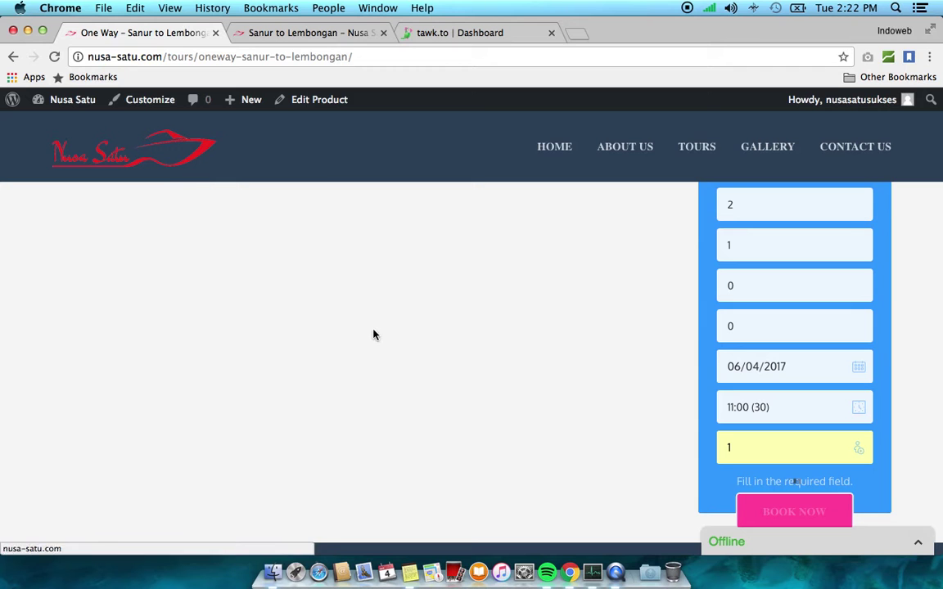
scroll(431, 400, down, 3)
scroll(431, 401, up, 3)
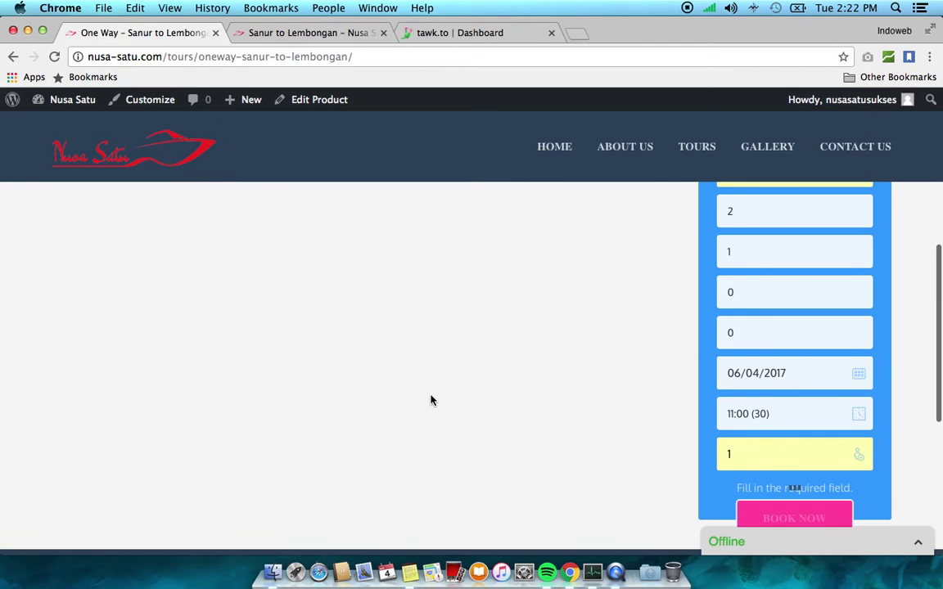
scroll(431, 400, up, 6)
scroll(432, 401, down, 8)
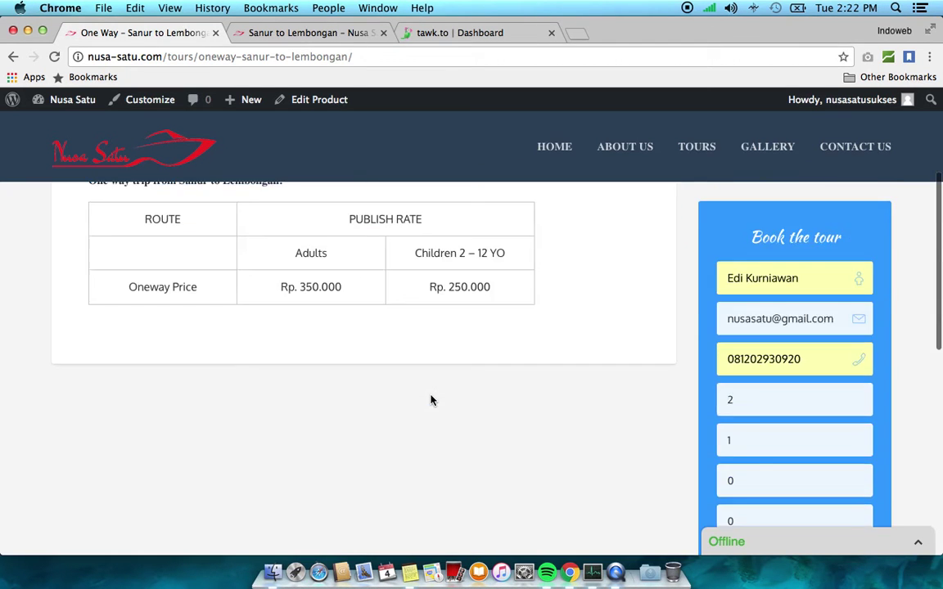
scroll(432, 400, up, 2)
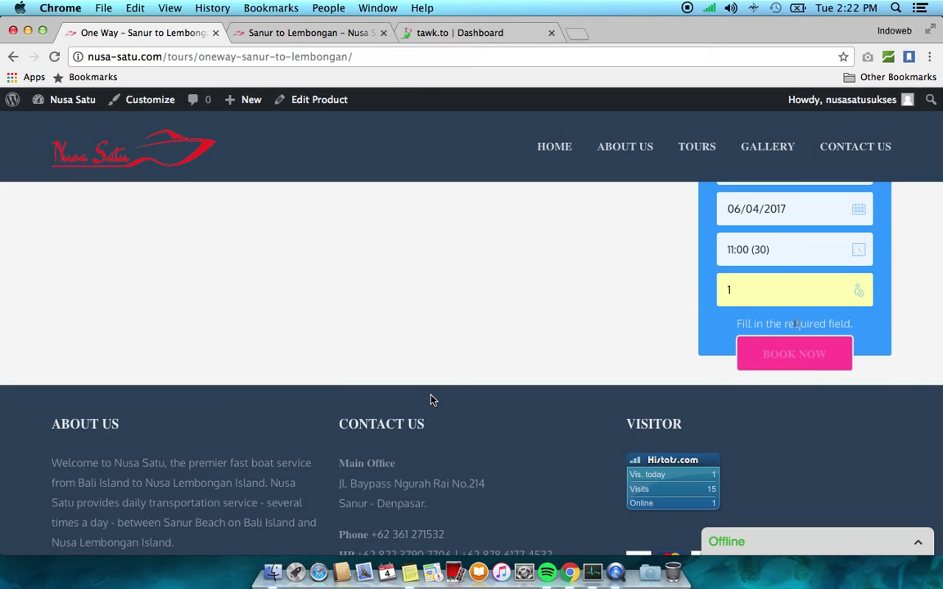
Reload the tour page and check the Rp600,000–Rp800,000 badge and the now-empty booking form
click(54, 56)
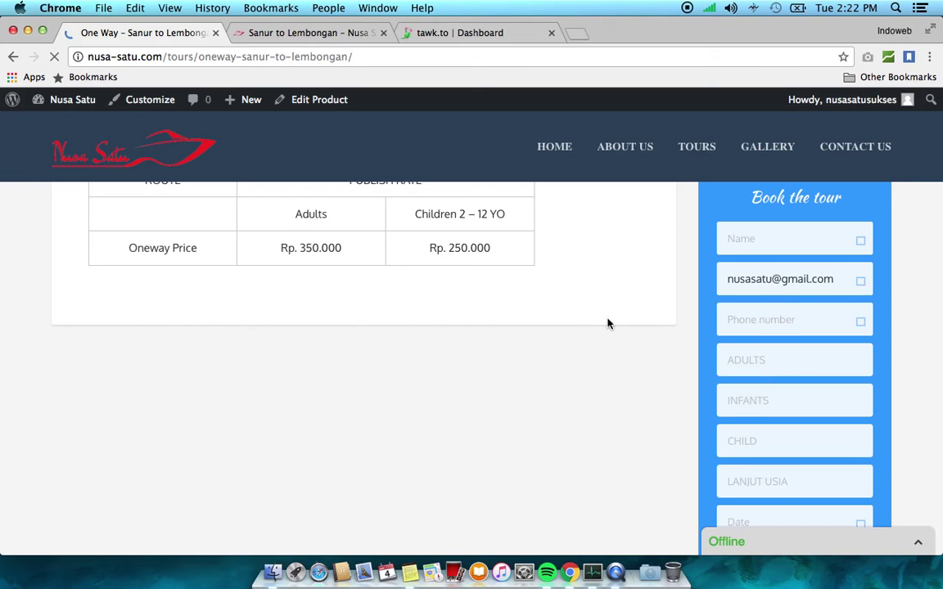
scroll(608, 323, down, 1)
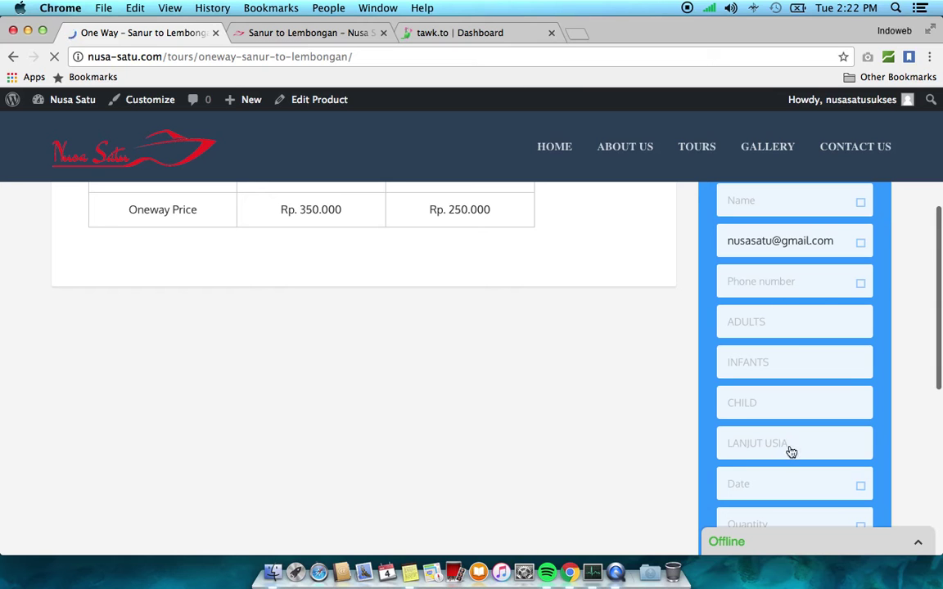
scroll(575, 396, down, 2)
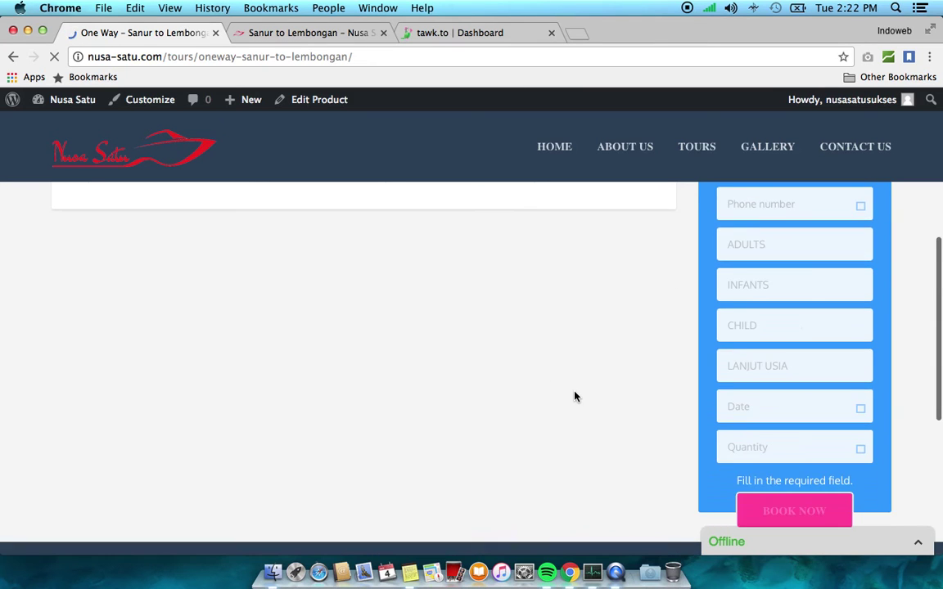
scroll(575, 396, up, 4)
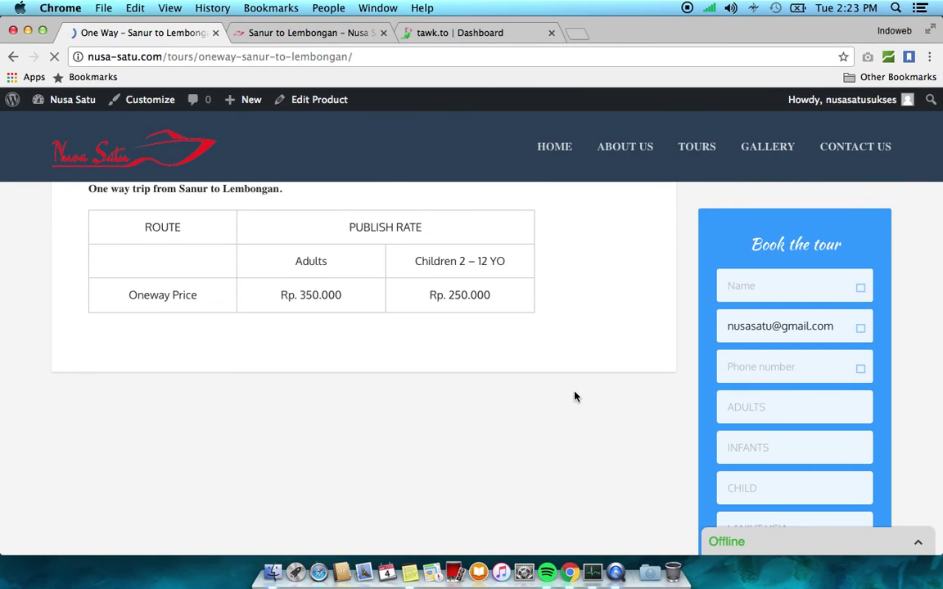
scroll(575, 397, up, 5)
scroll(574, 397, down, 1)
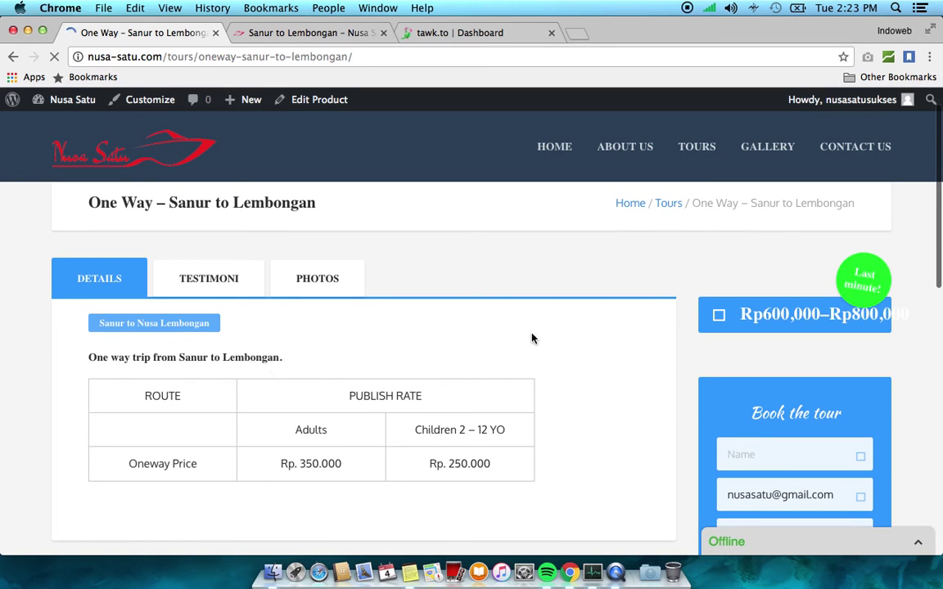
scroll(661, 341, down, 2)
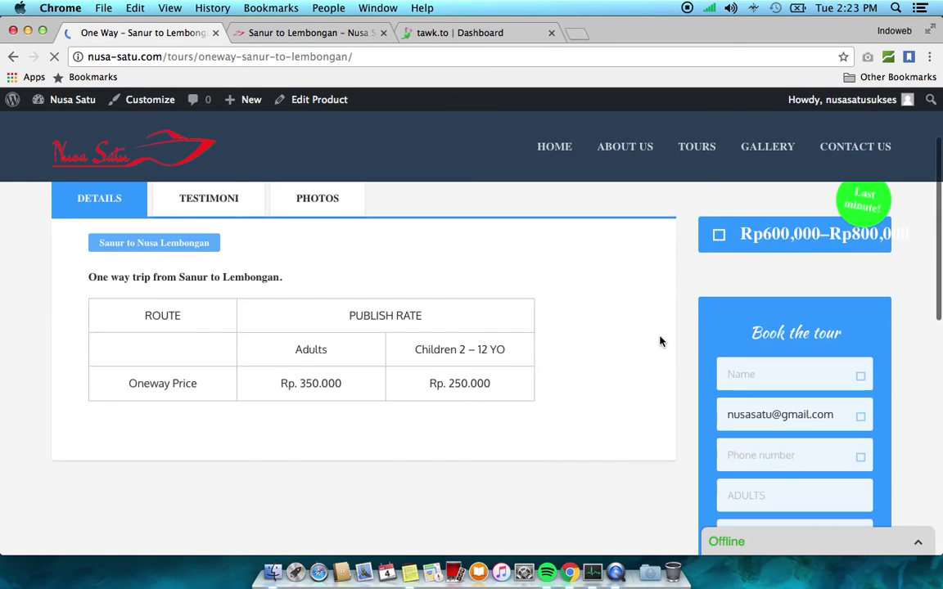
scroll(661, 342, down, 5)
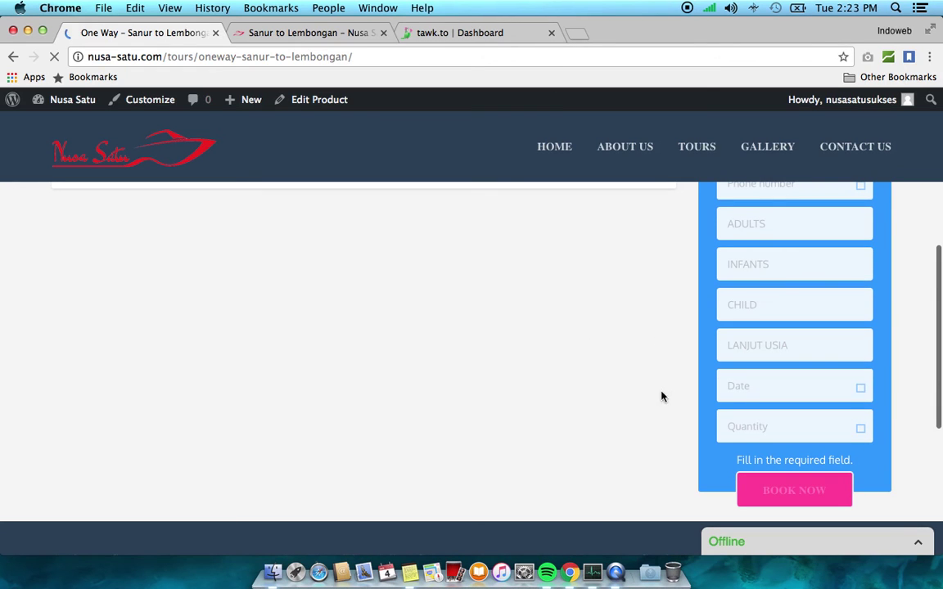